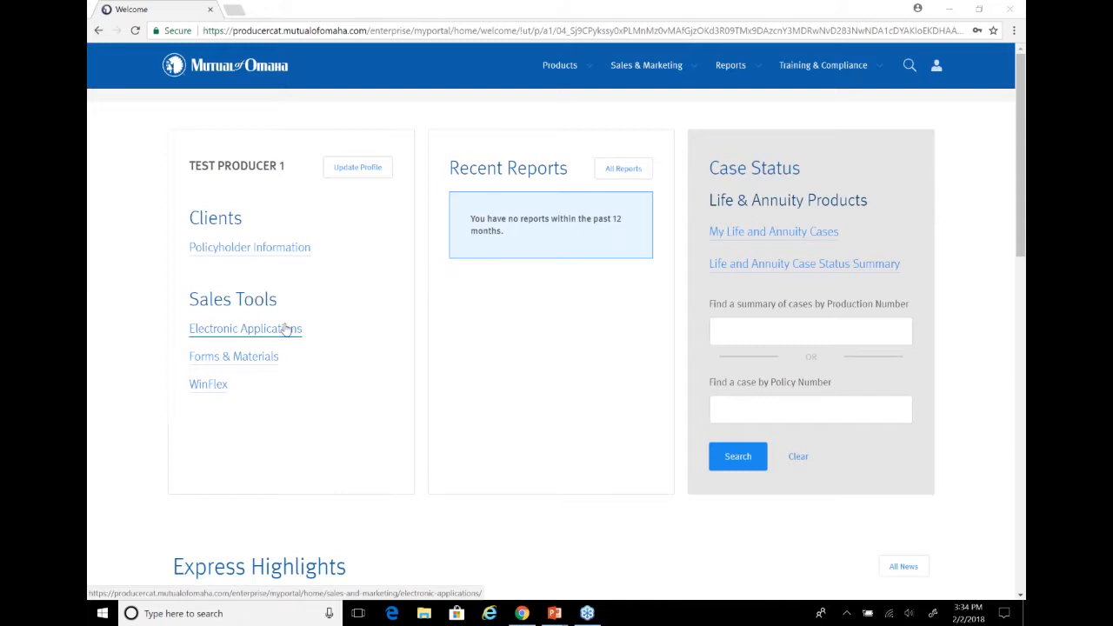
Open the Medicare Supplement e-App from the electronic applications page, accept the terms of use and start a new quote
mouse_move(559, 65)
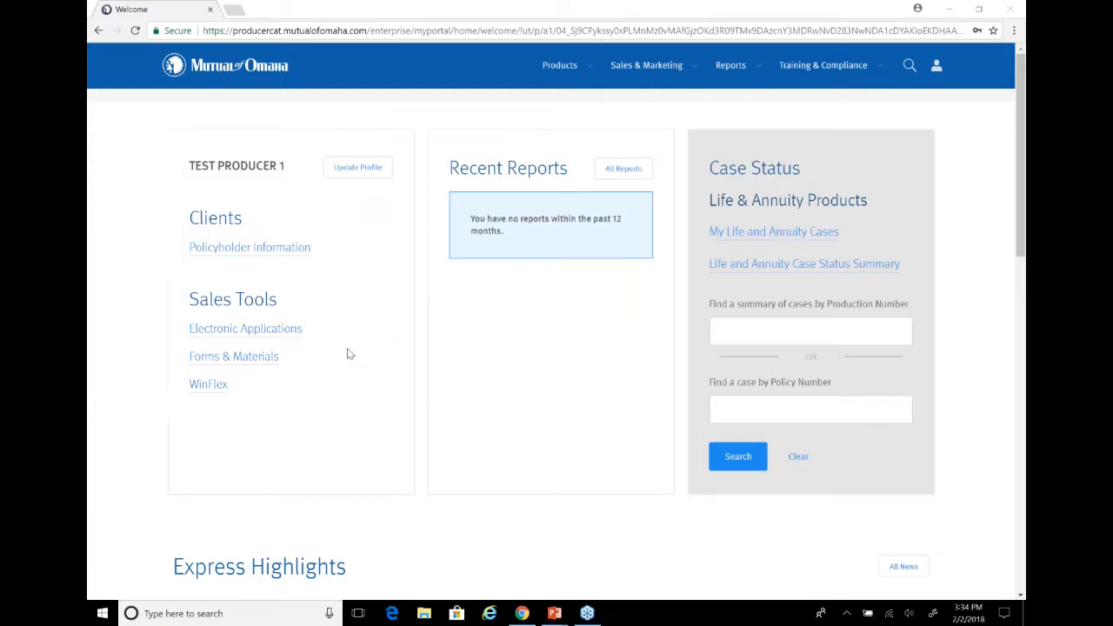
click(290, 336)
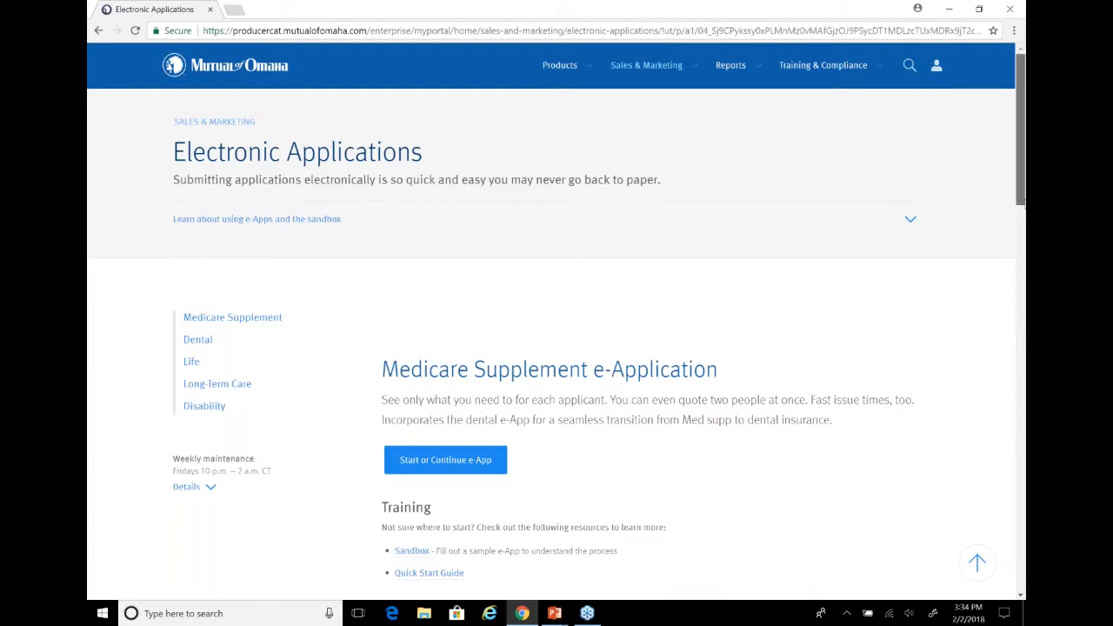
scroll(1021, 200, down, 2)
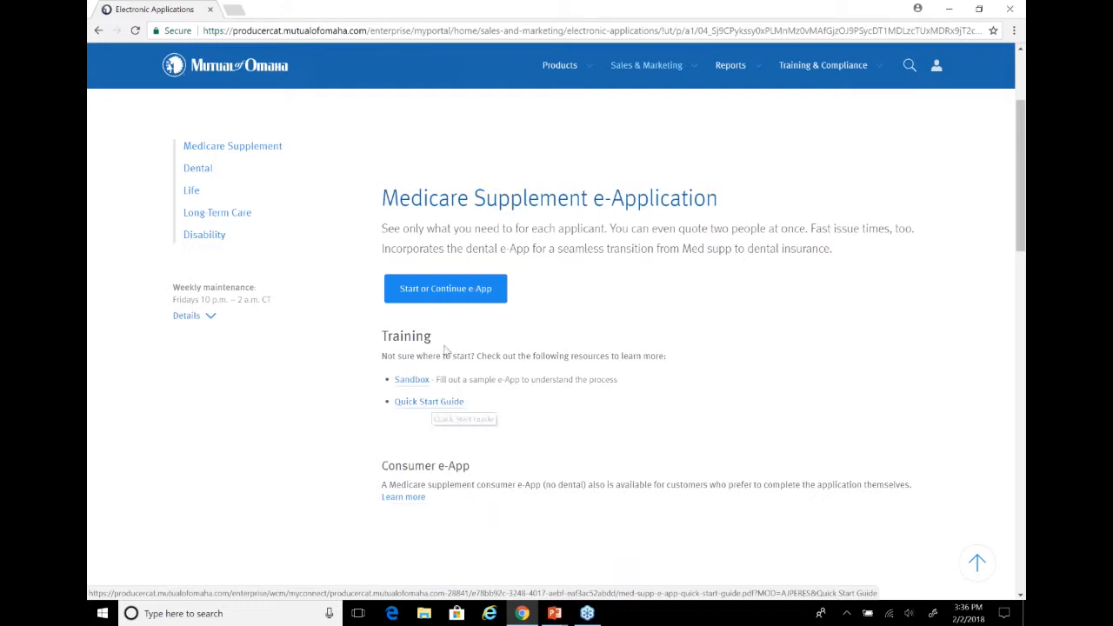
click(429, 296)
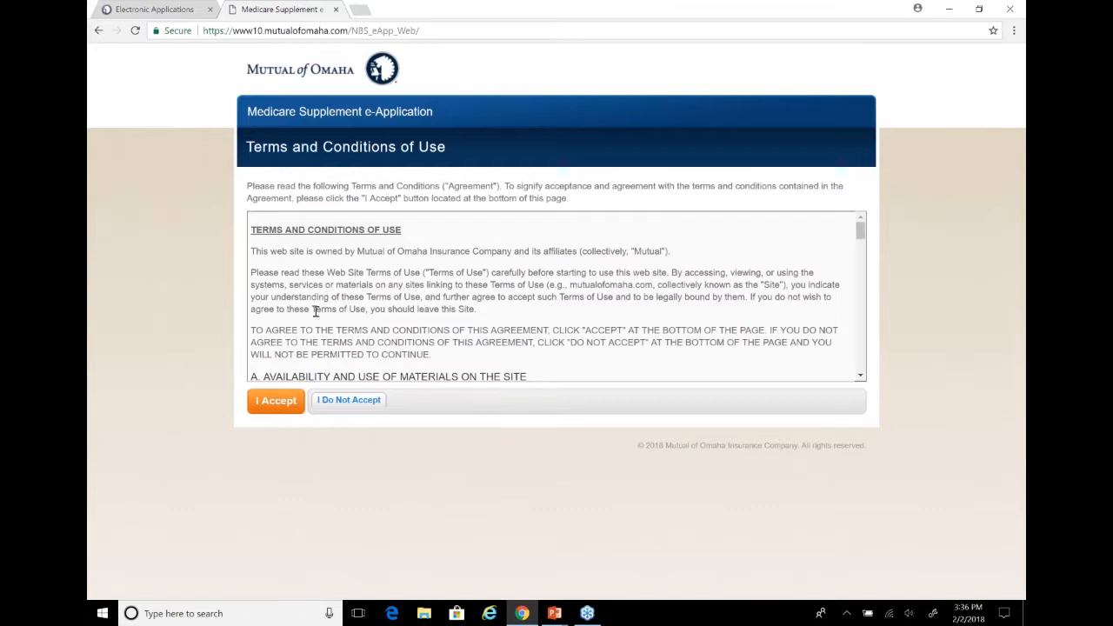
click(279, 399)
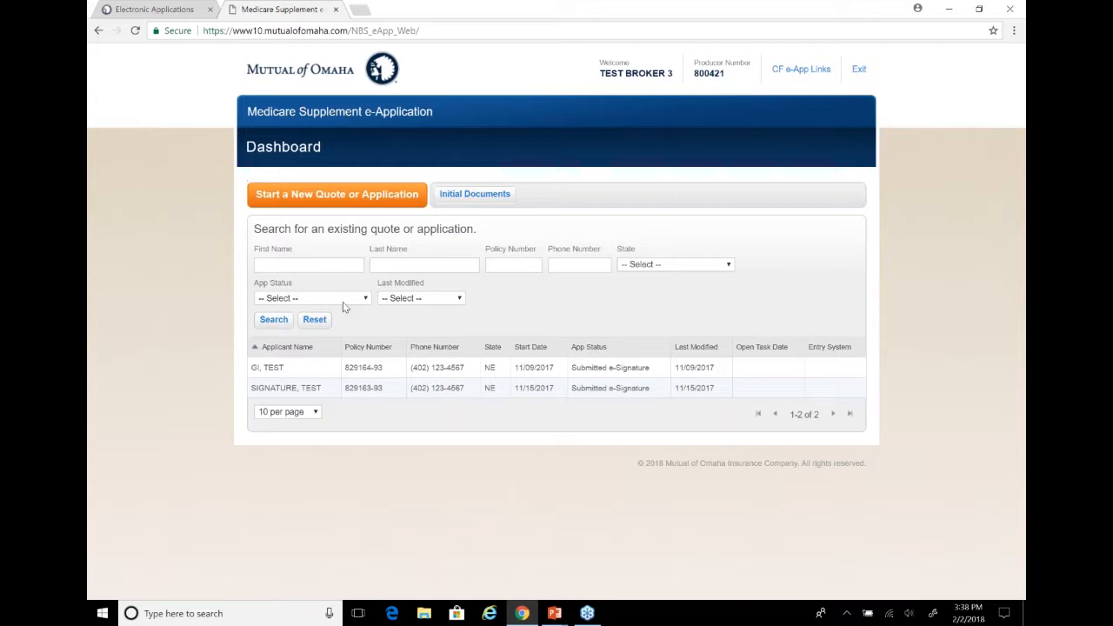
click(325, 204)
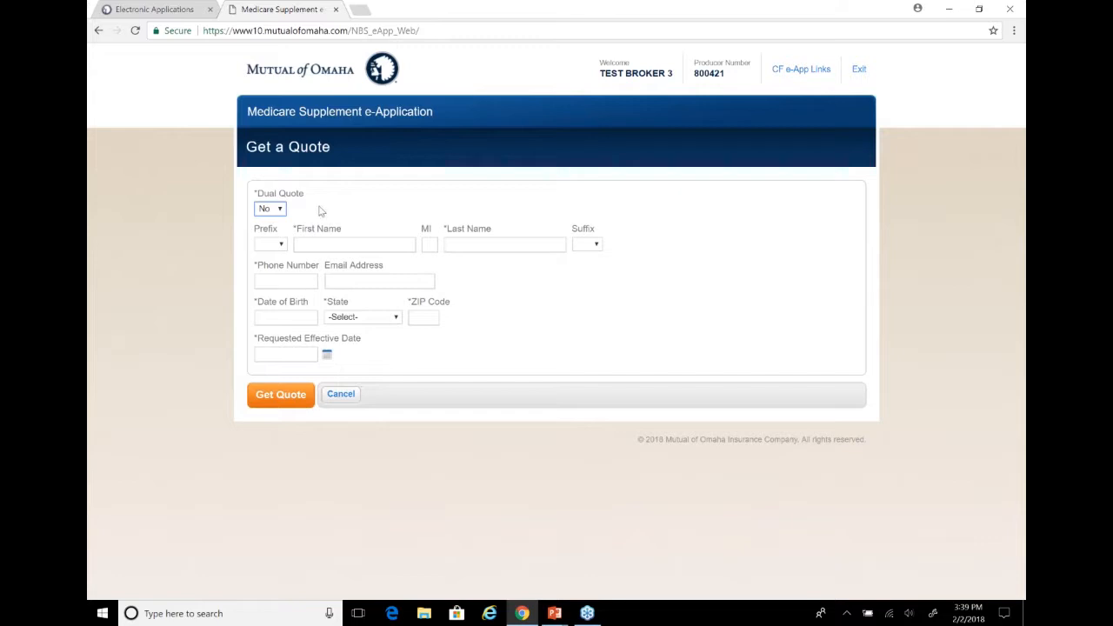
Switch Dual Quote to Yes to view the two-applicant form and return it to No
click(271, 210)
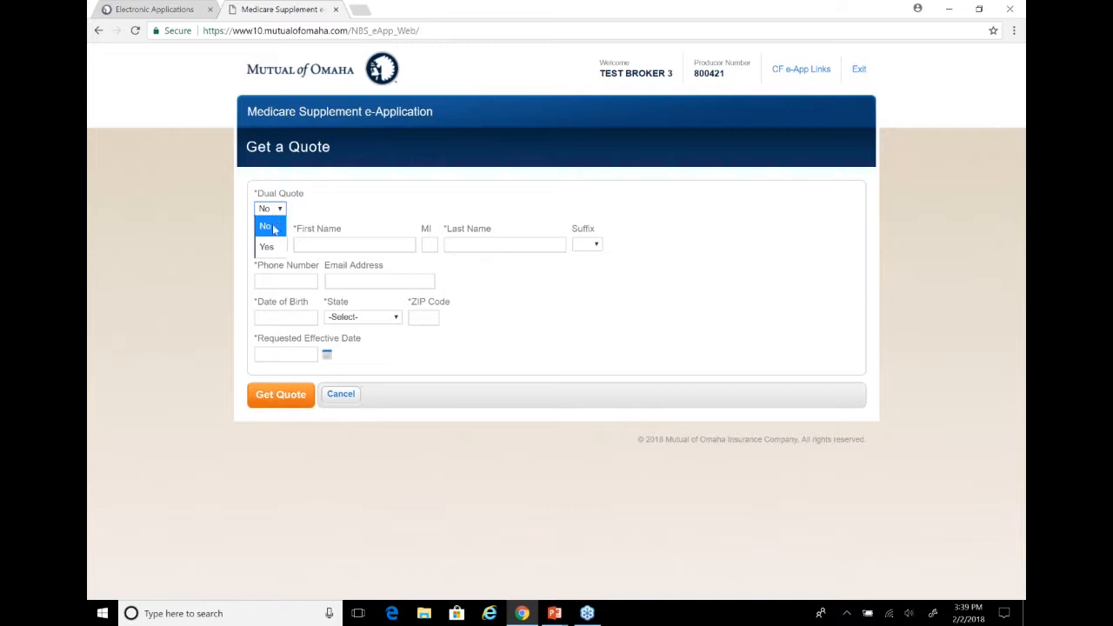
click(274, 247)
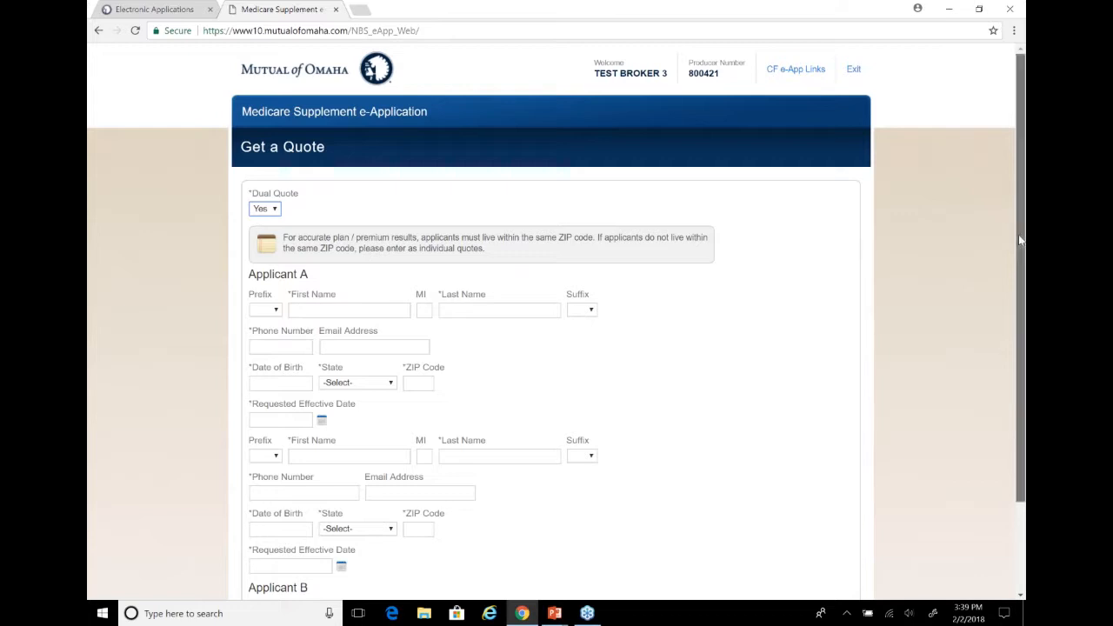
mouse_move(1022, 271)
mouse_down()
mouse_move(1022, 353)
mouse_move(1023, 286)
mouse_up()
click(273, 193)
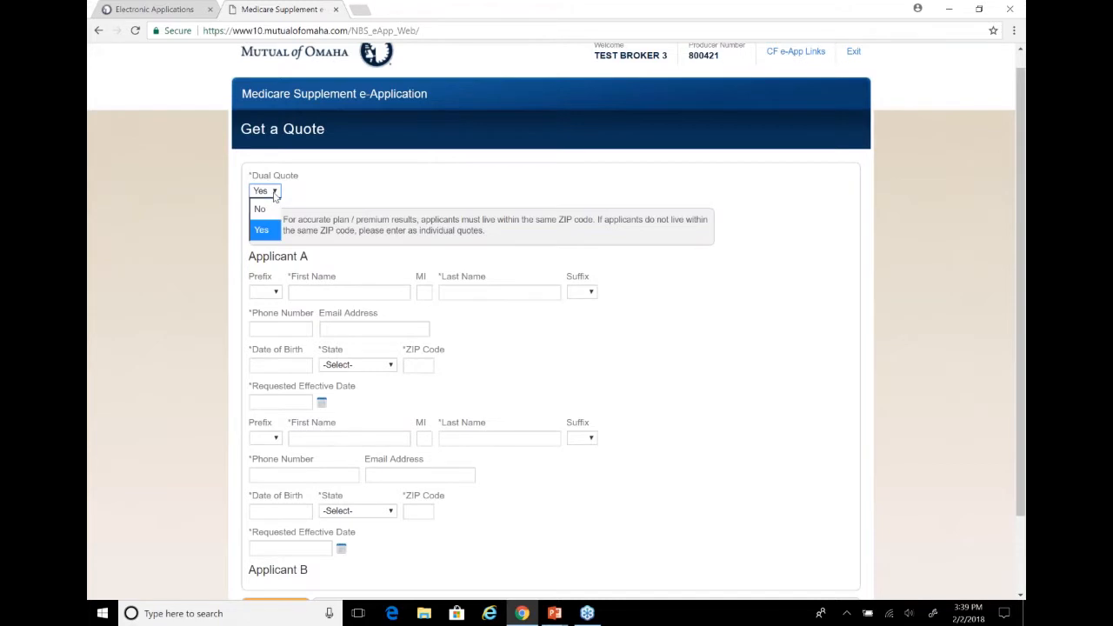
click(260, 209)
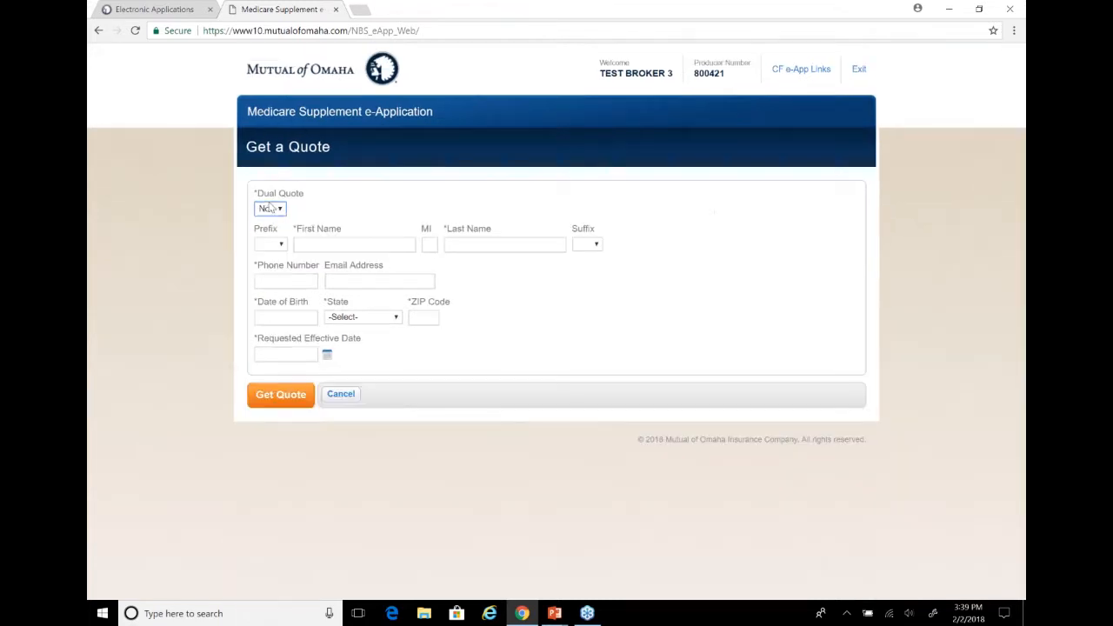
Enter the applicant's first name, last name and phone number in the quote form
drag(340, 260, 296, 231)
click(340, 244)
text(John)
key(Tab)
key(Tab)
text(Smith)
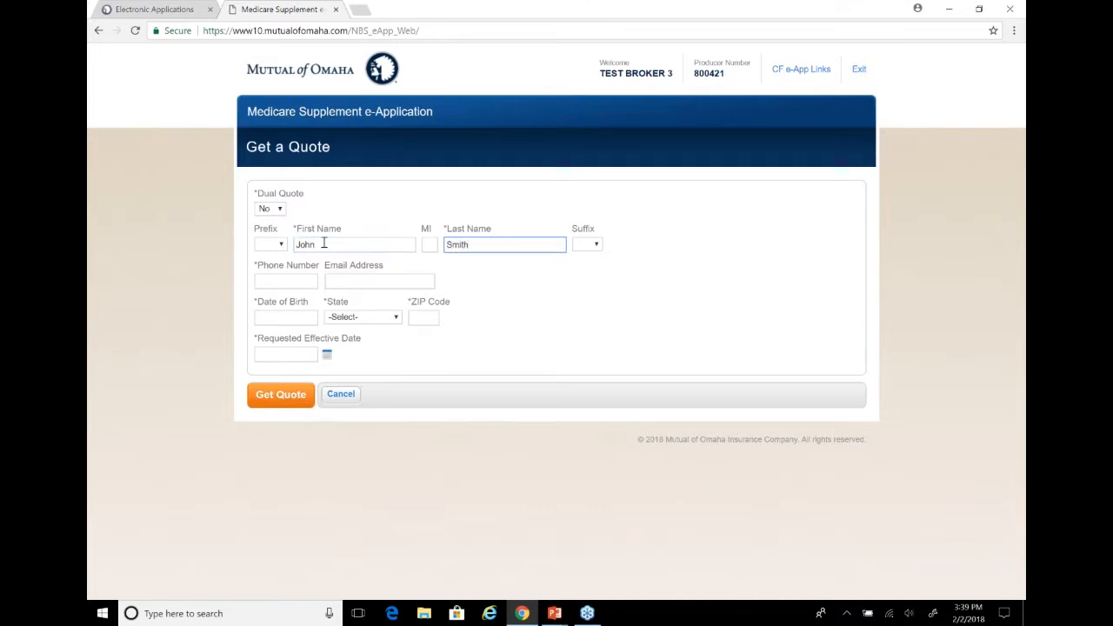
click(298, 286)
text(4021234567)
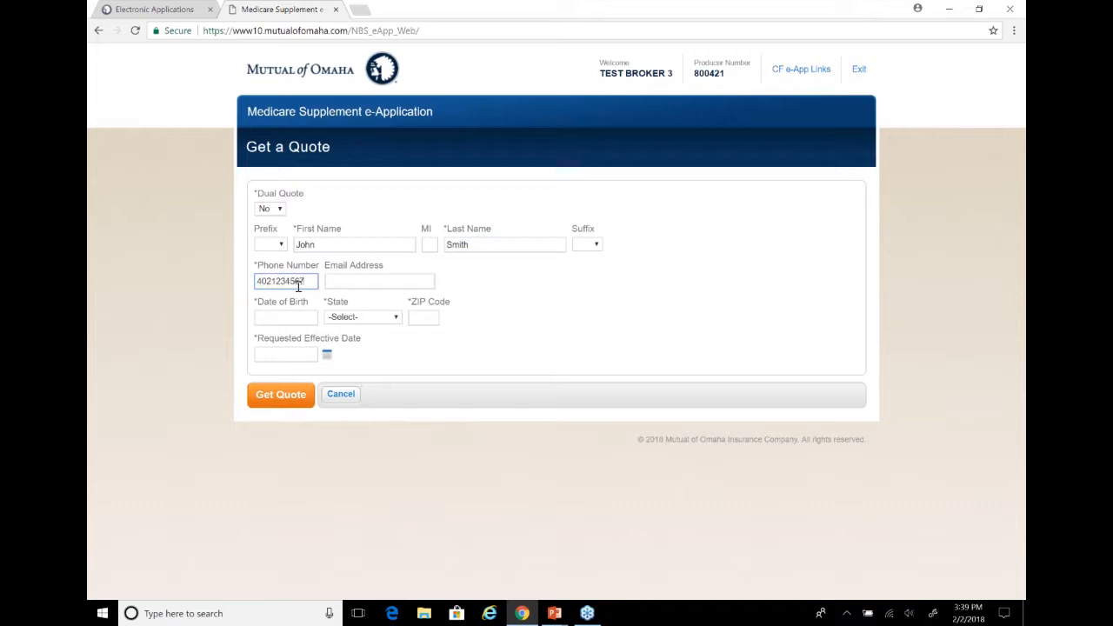
click(330, 284)
Enter the applicant's date of birth, choose Nebraska as the state and fill in the ZIP code
click(289, 311)
text(03/01)
text(/1953)
click(350, 318)
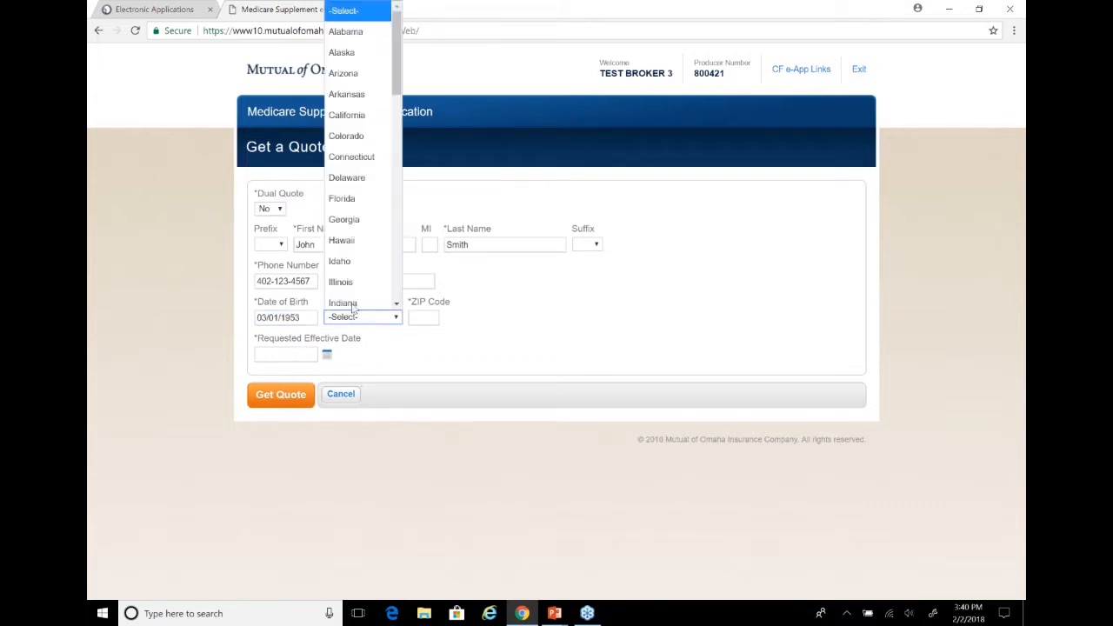
scroll(397, 210, down, 1)
scroll(397, 210, down, 4)
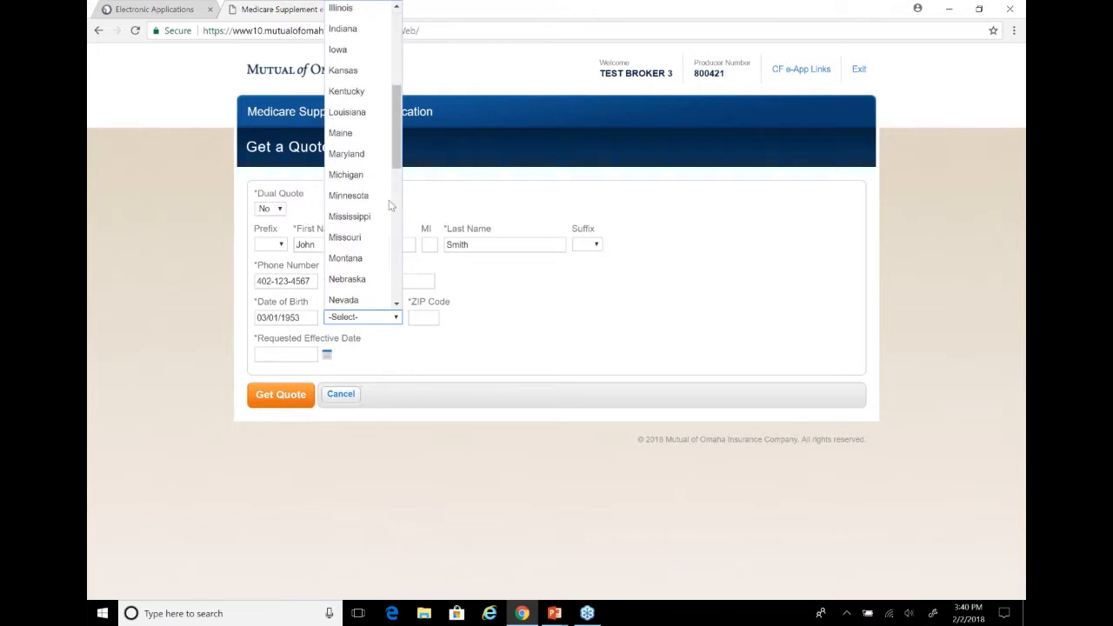
click(366, 286)
click(416, 320)
text(6810)
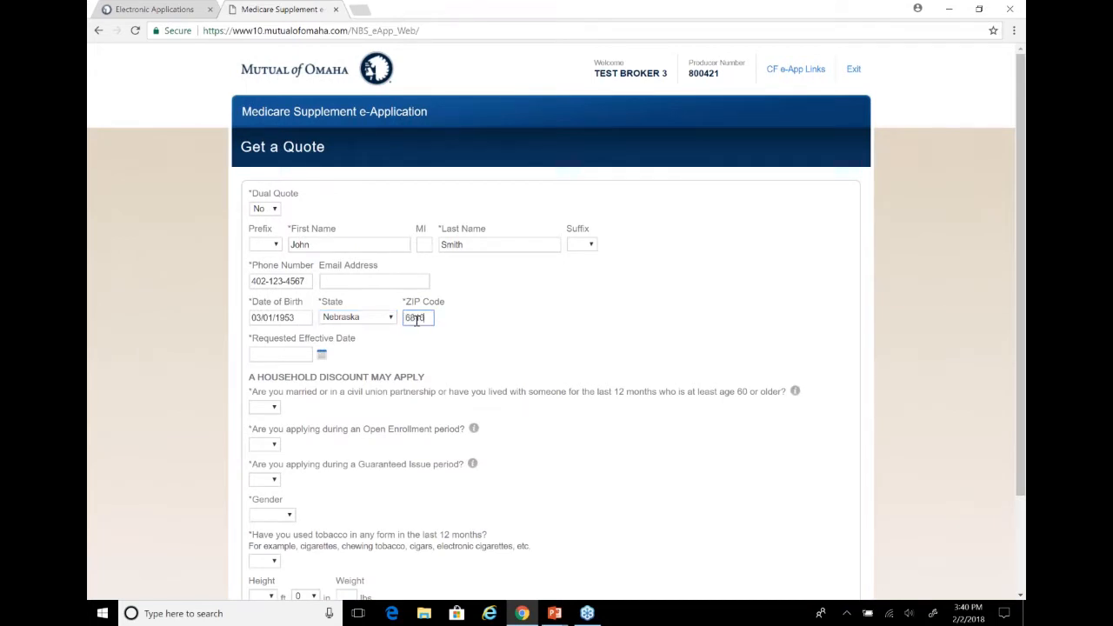
text(6)
Set the requested effective date to 03/01/2018 and answer No to the household discount question about marriage or shared residence
click(282, 351)
text(03/01/2018)
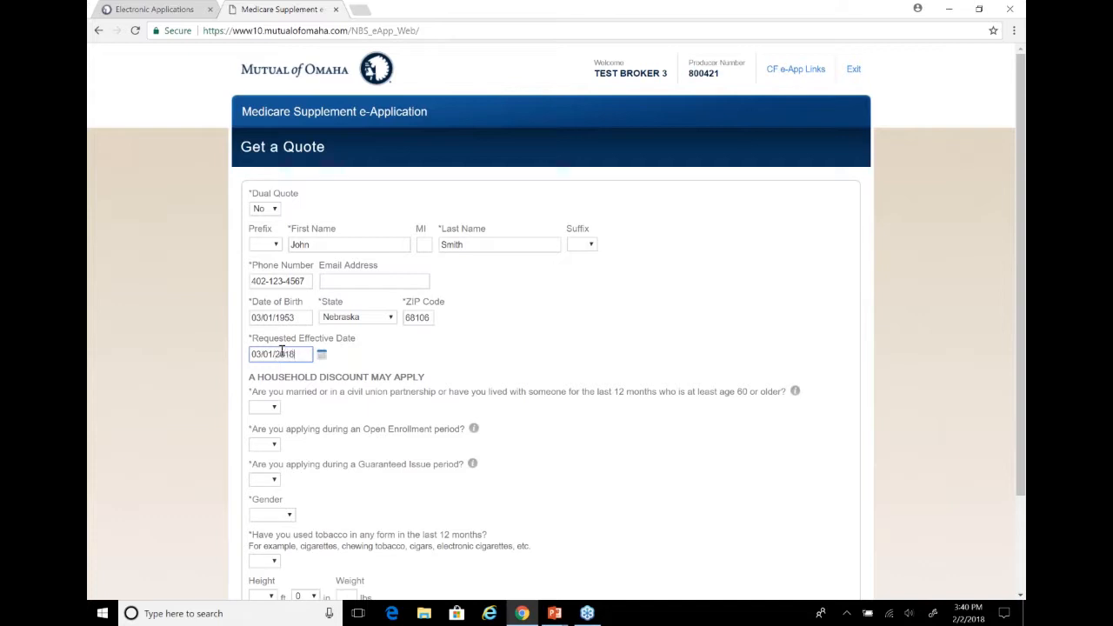
click(271, 407)
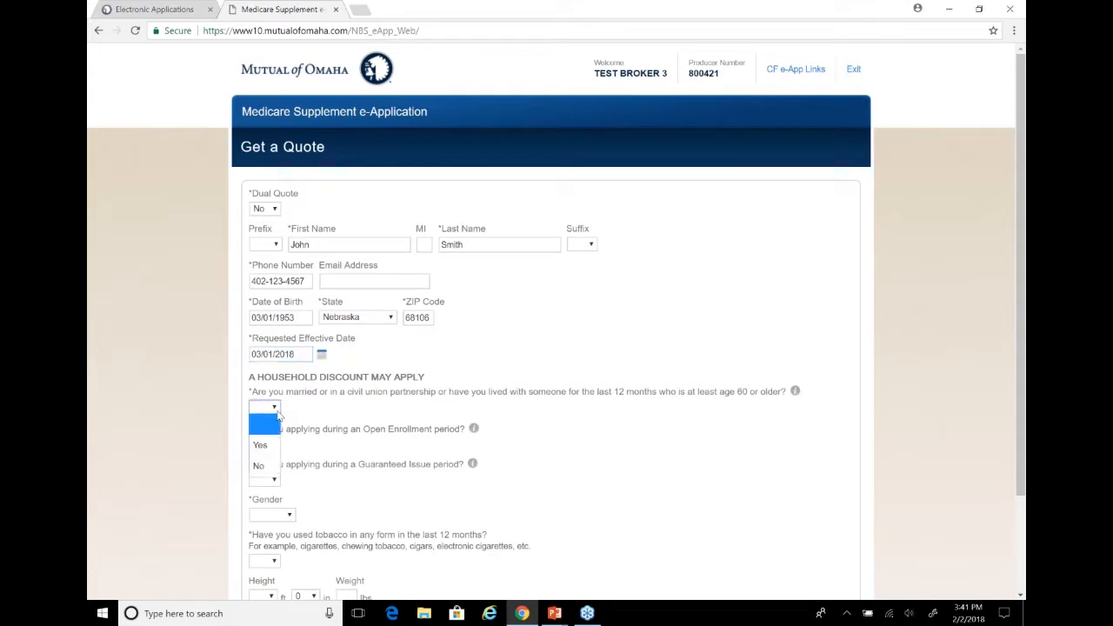
click(259, 466)
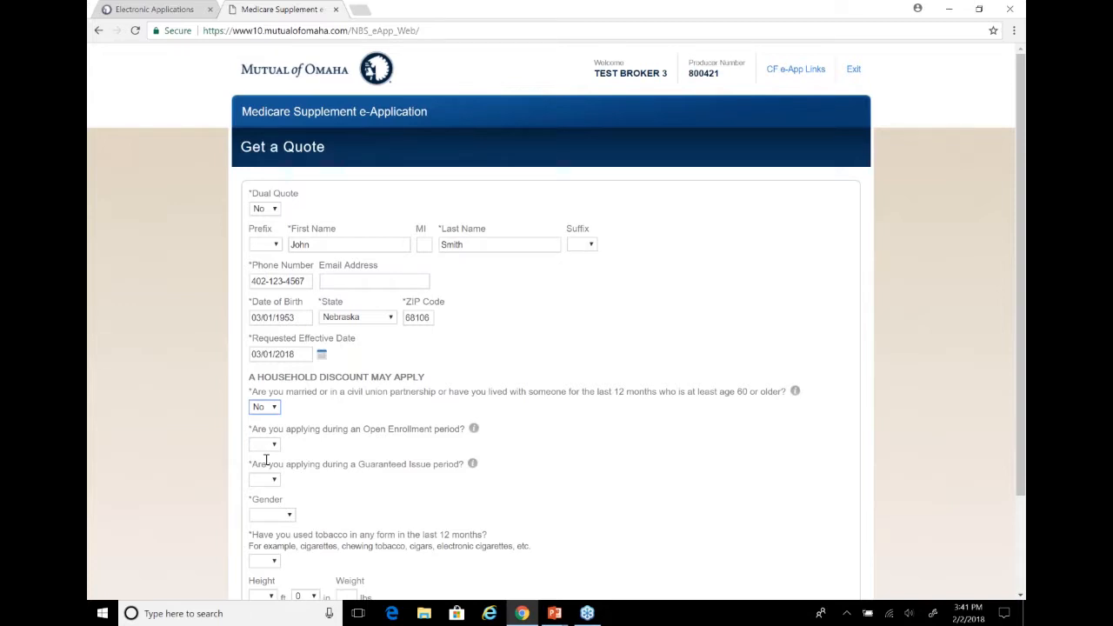
Switch the household discount answer to Yes and return it to No
click(269, 411)
click(264, 444)
click(266, 409)
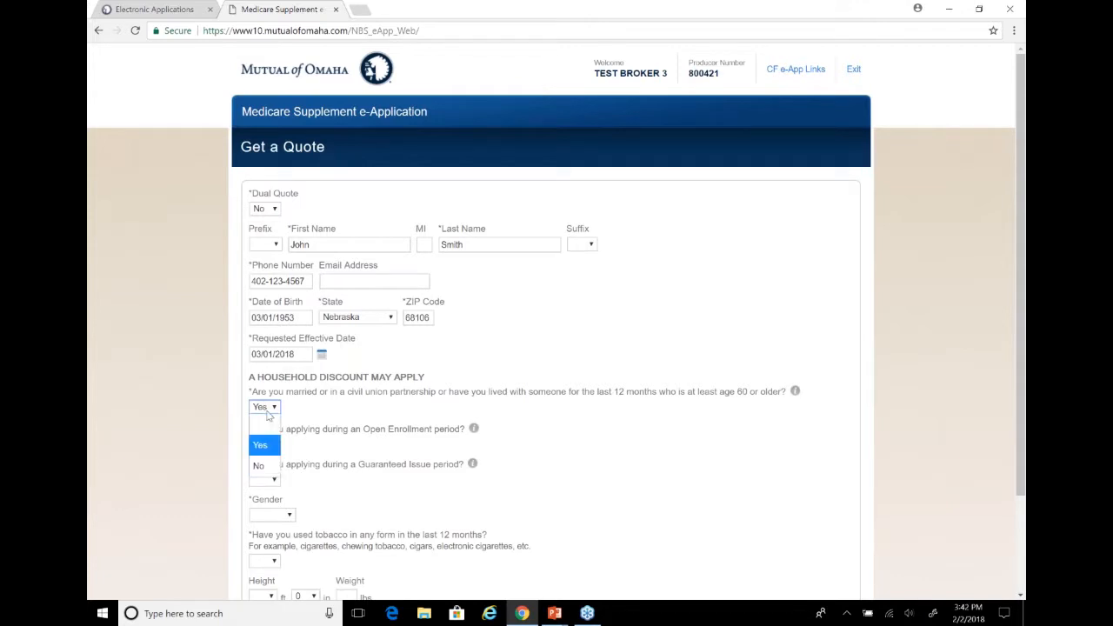
click(260, 468)
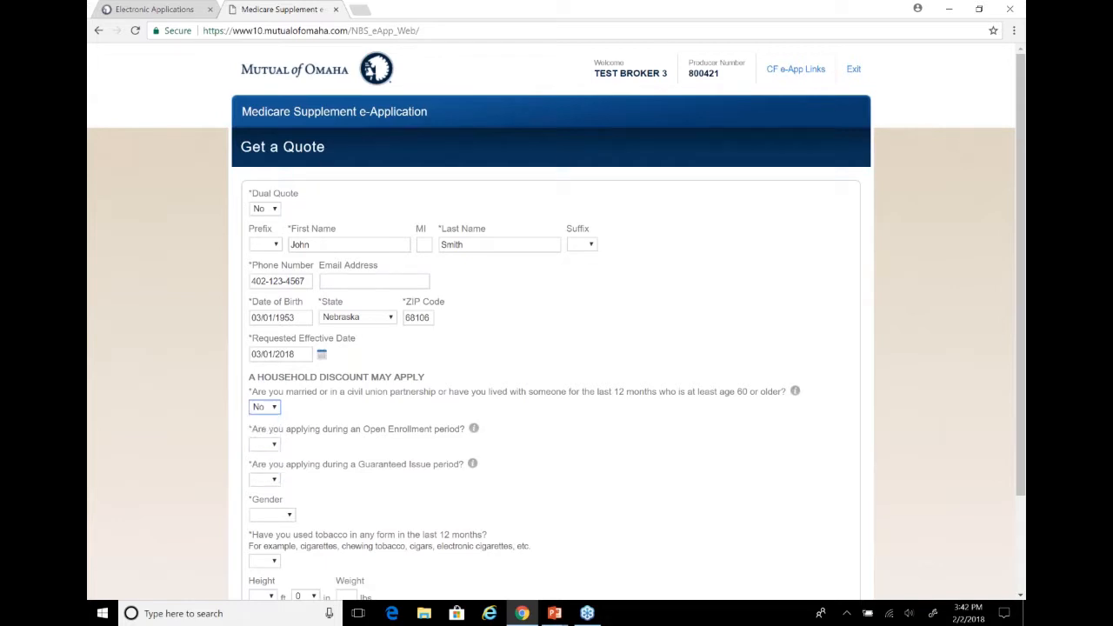
Answer Yes to the question about applying during an Open Enrollment period
click(274, 446)
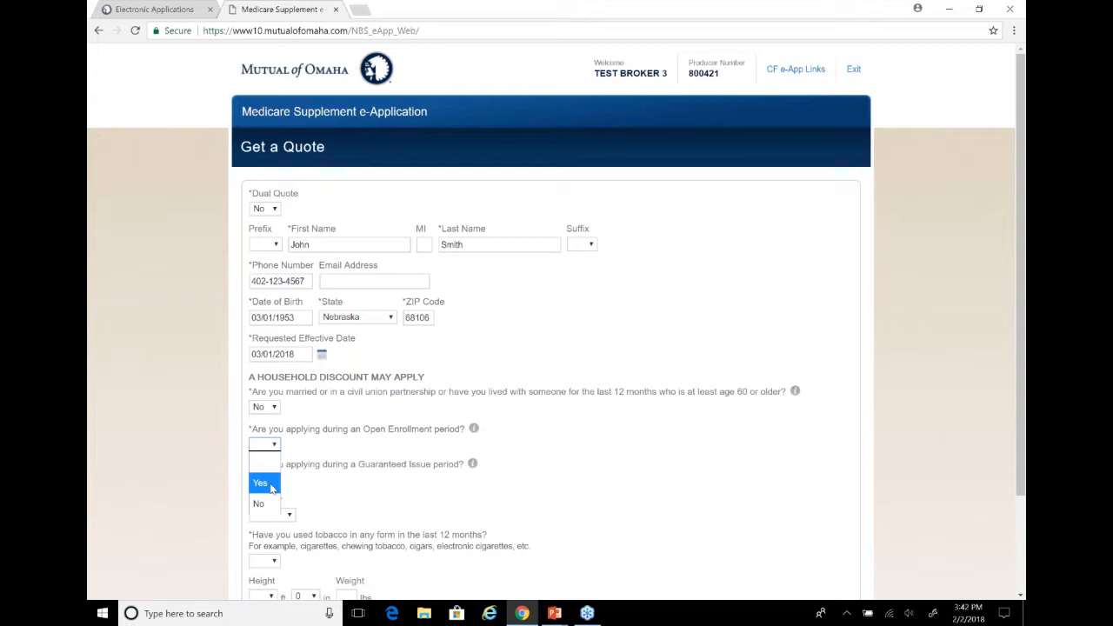
click(261, 483)
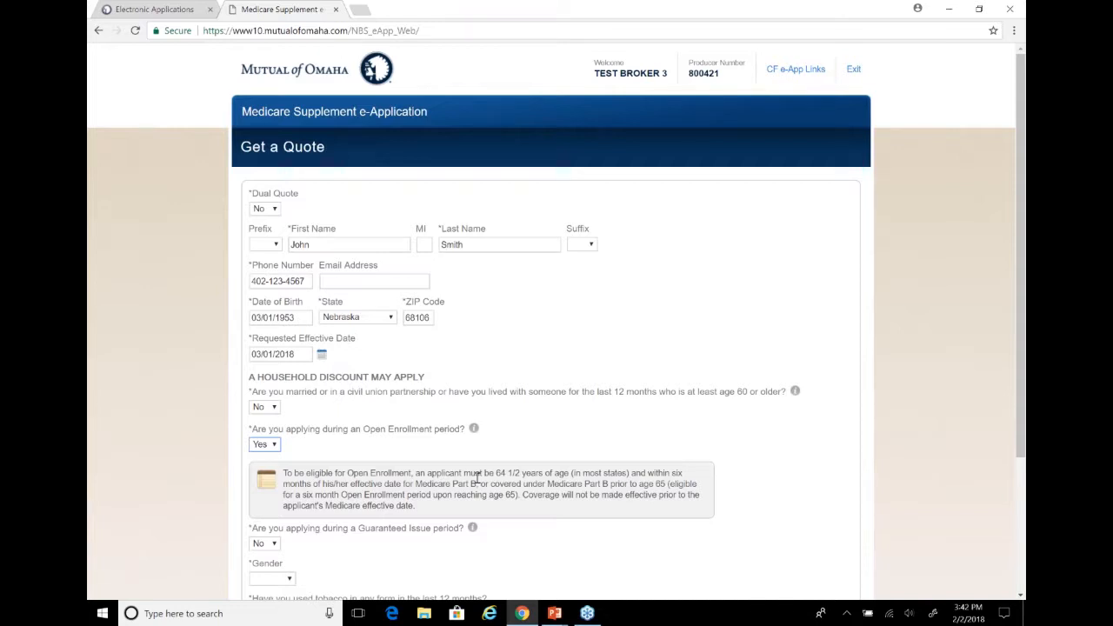
Try answering Yes to the Guaranteed Issue period question and set it back to No
click(274, 543)
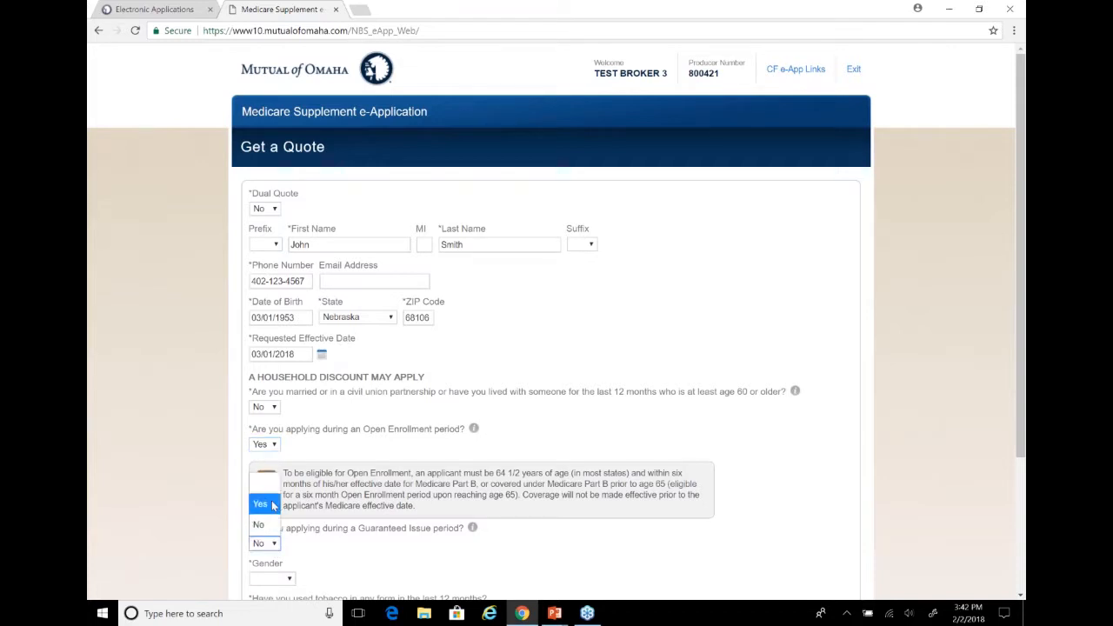
click(261, 505)
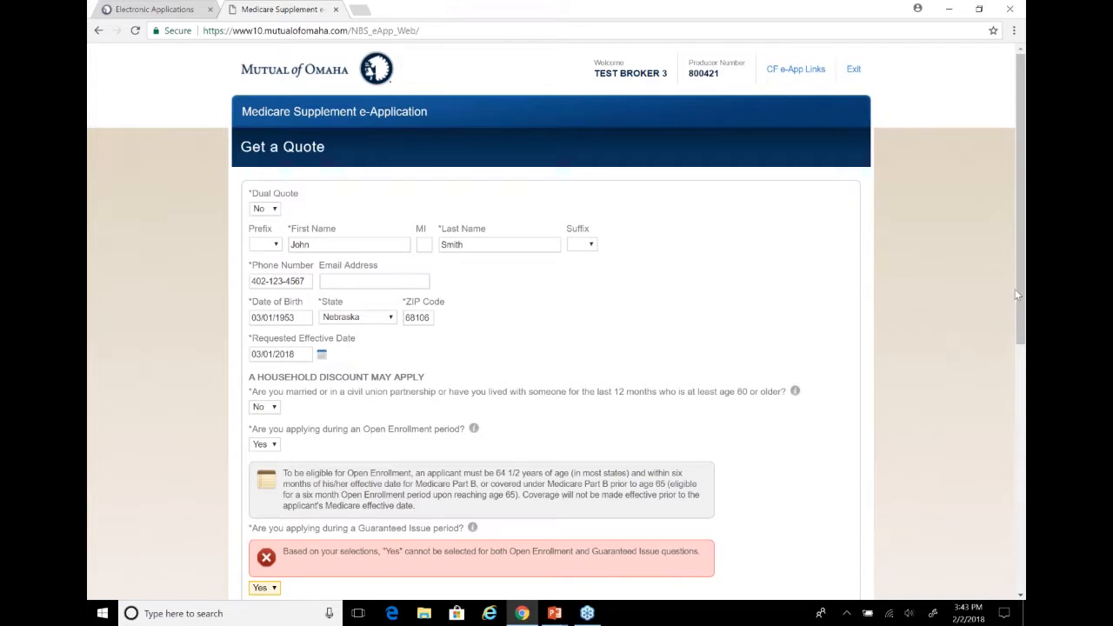
drag(1022, 291, 1024, 372)
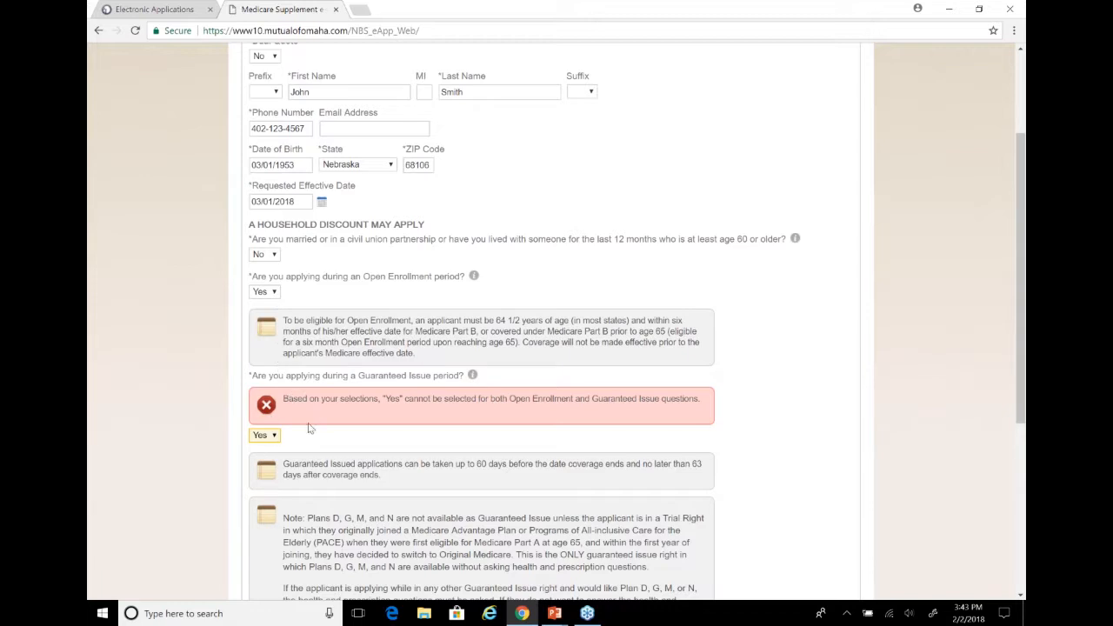
click(272, 438)
click(269, 498)
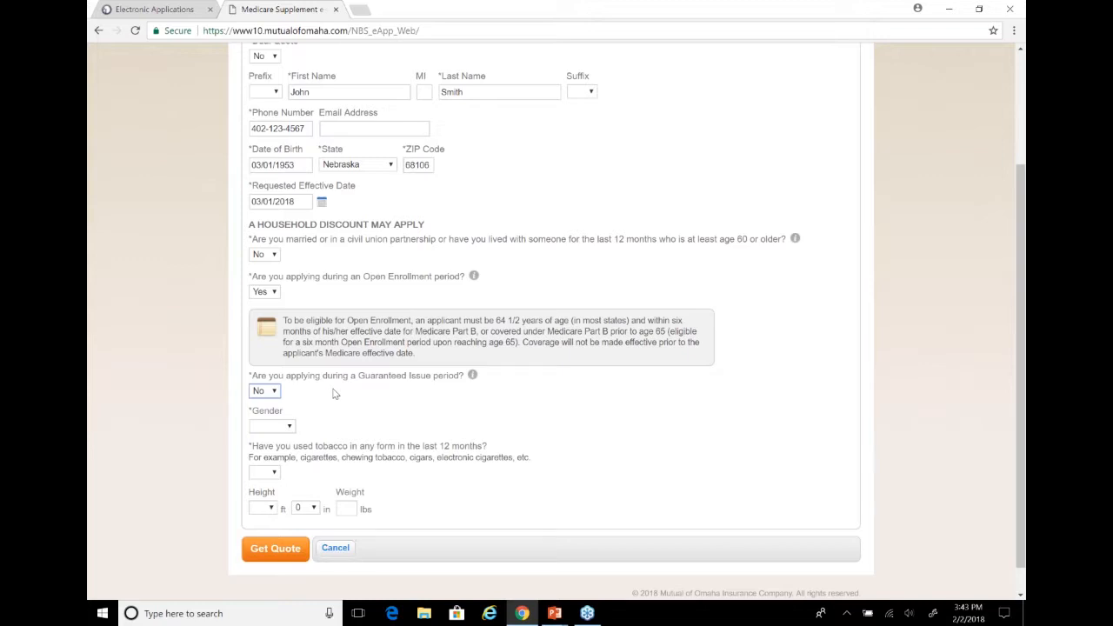
Set the gender to Male, answer No to tobacco use and get the quote
click(289, 426)
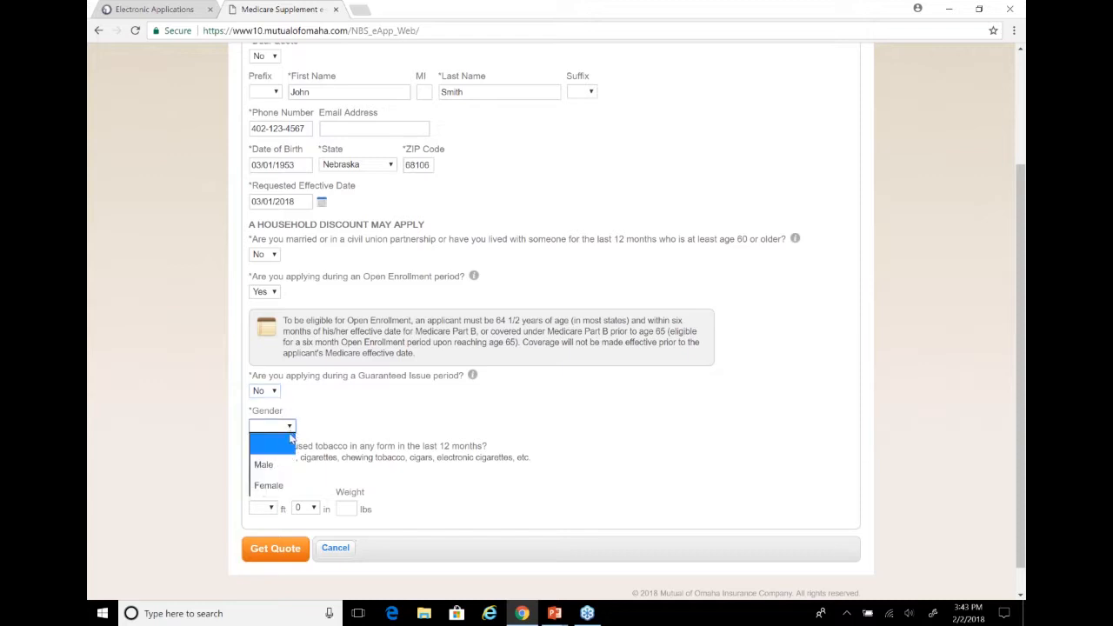
click(276, 468)
click(272, 474)
click(264, 534)
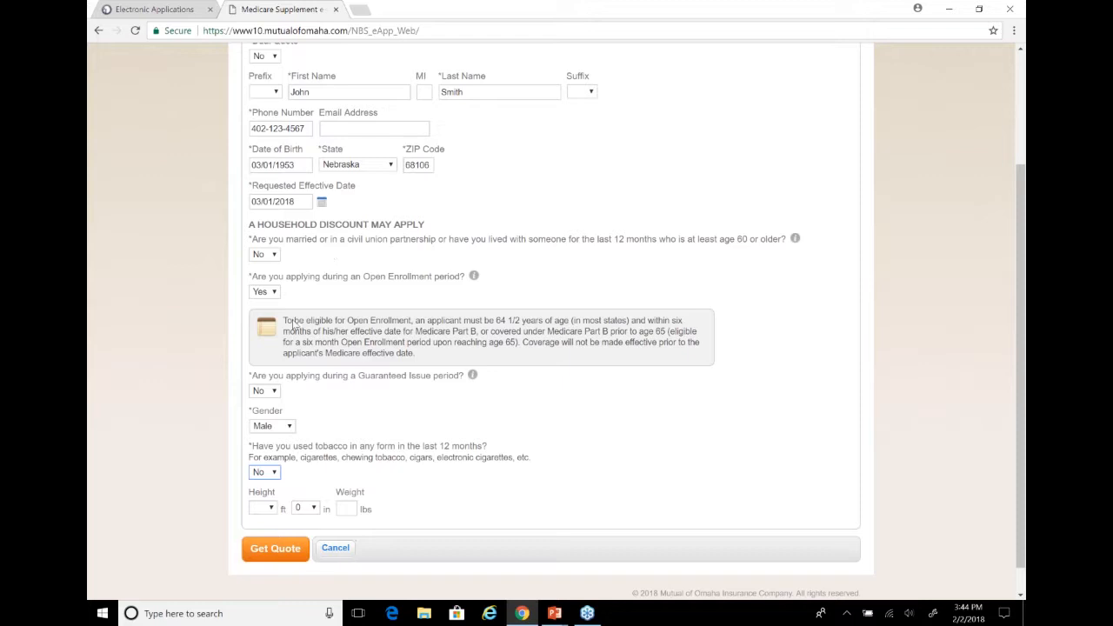
click(275, 551)
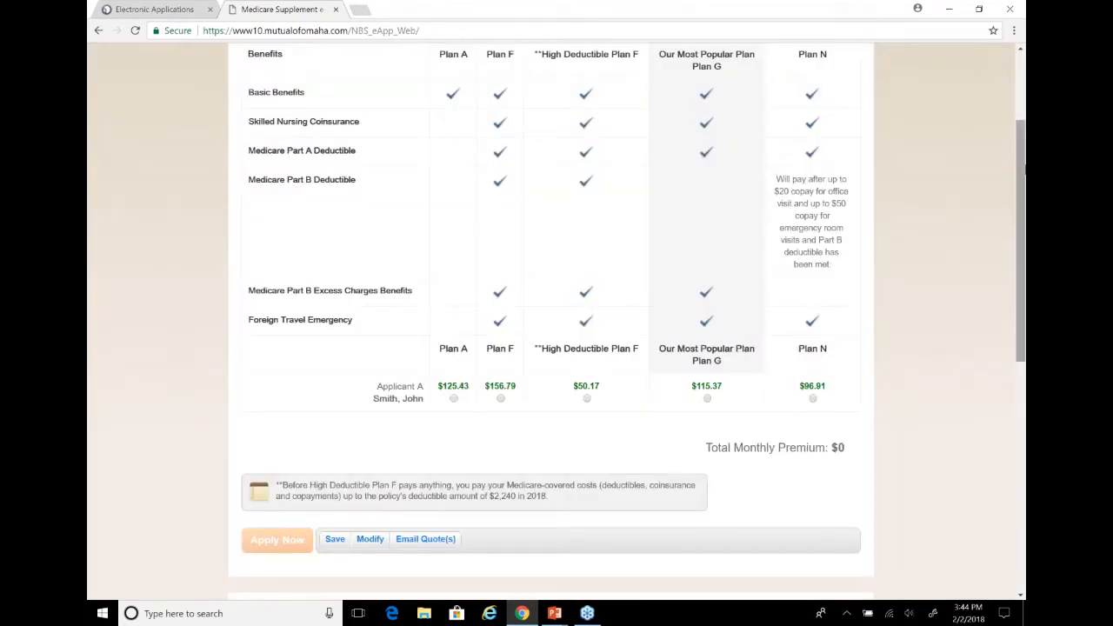
Compare the quoted plans, select Plan G for the applicant and apply for it
drag(1015, 168, 1022, 126)
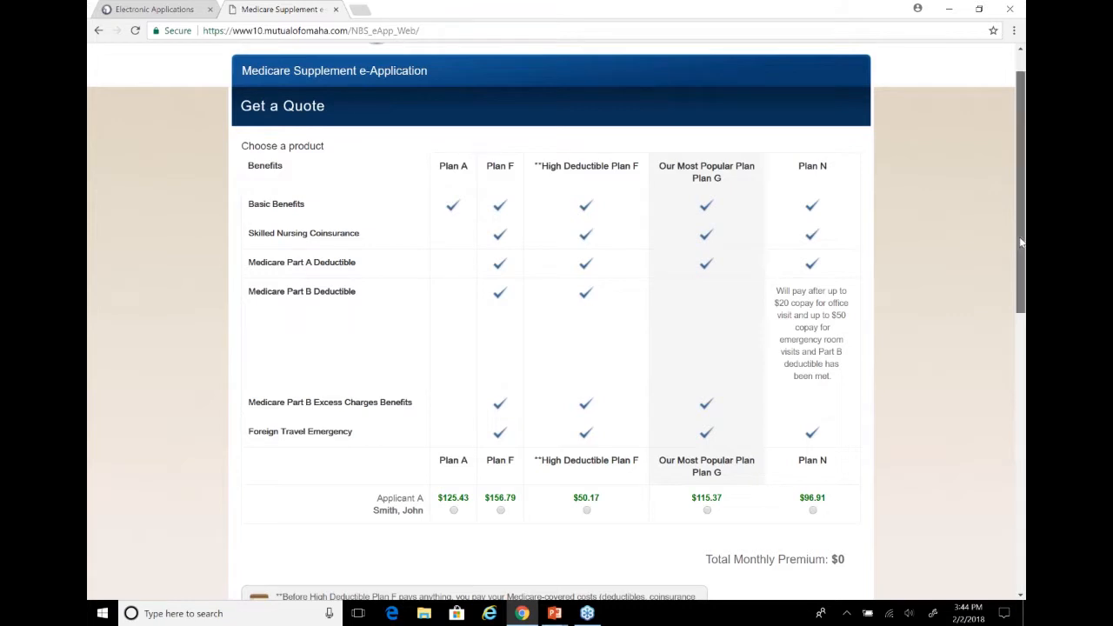
drag(1021, 243, 995, 342)
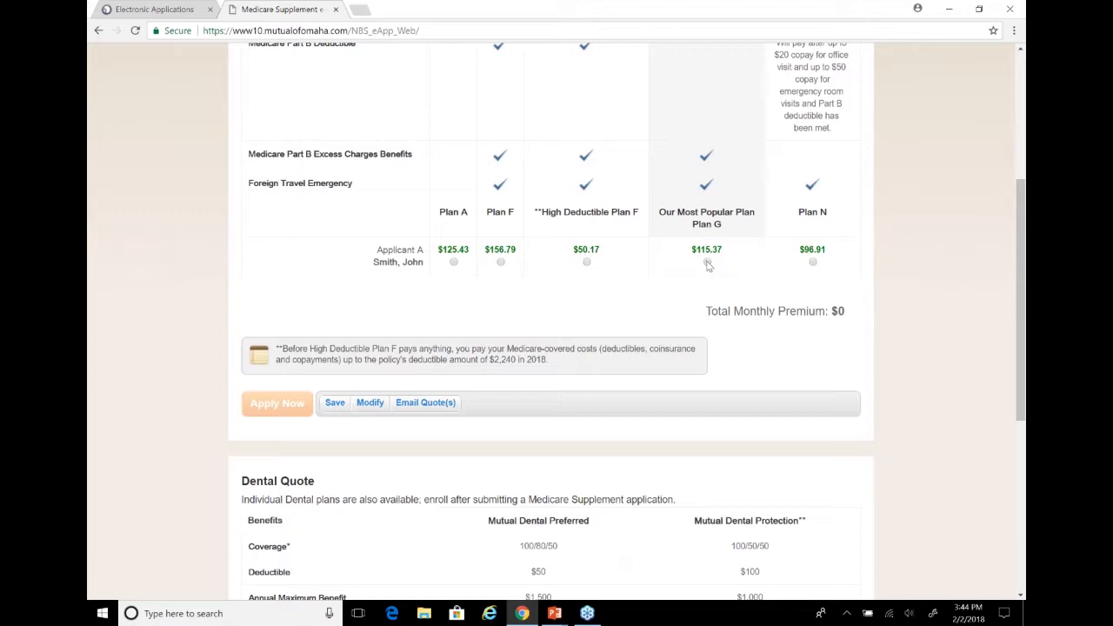
click(708, 262)
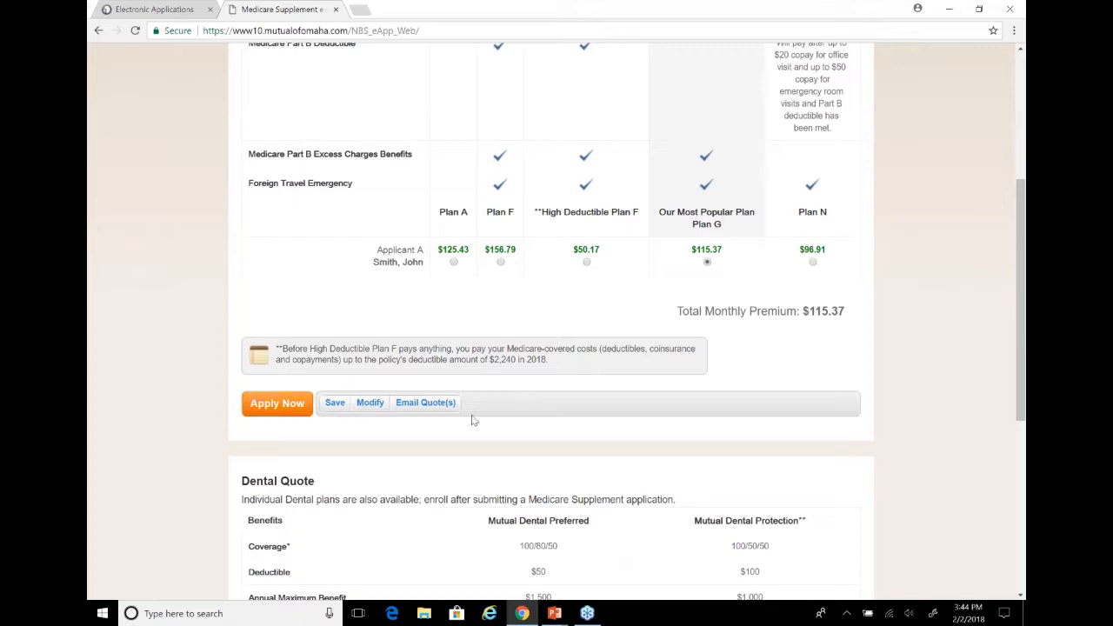
click(587, 263)
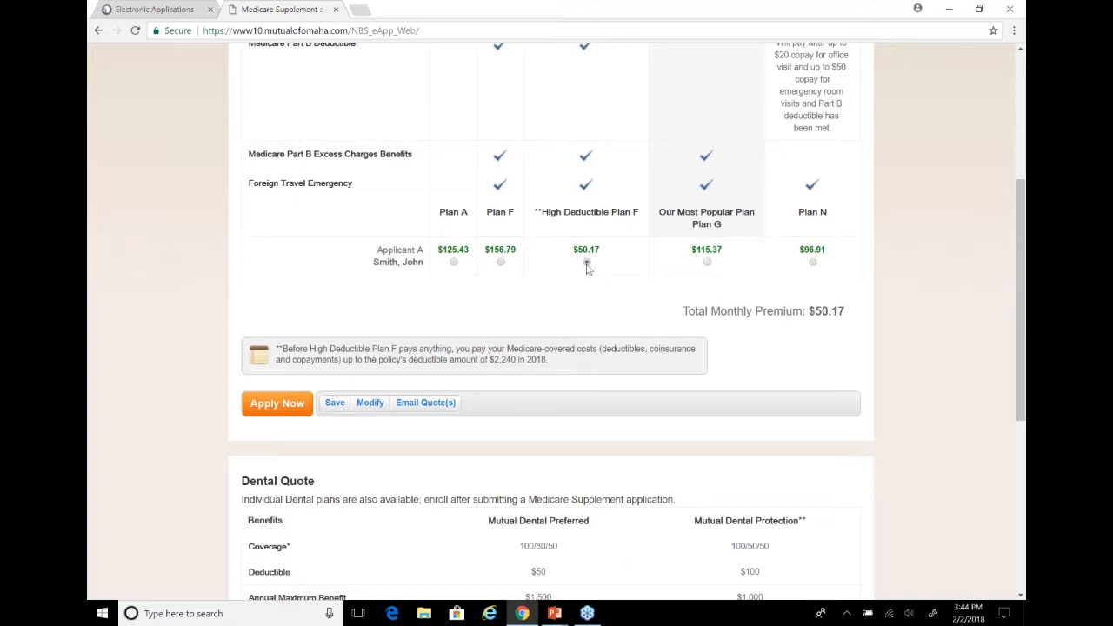
click(708, 265)
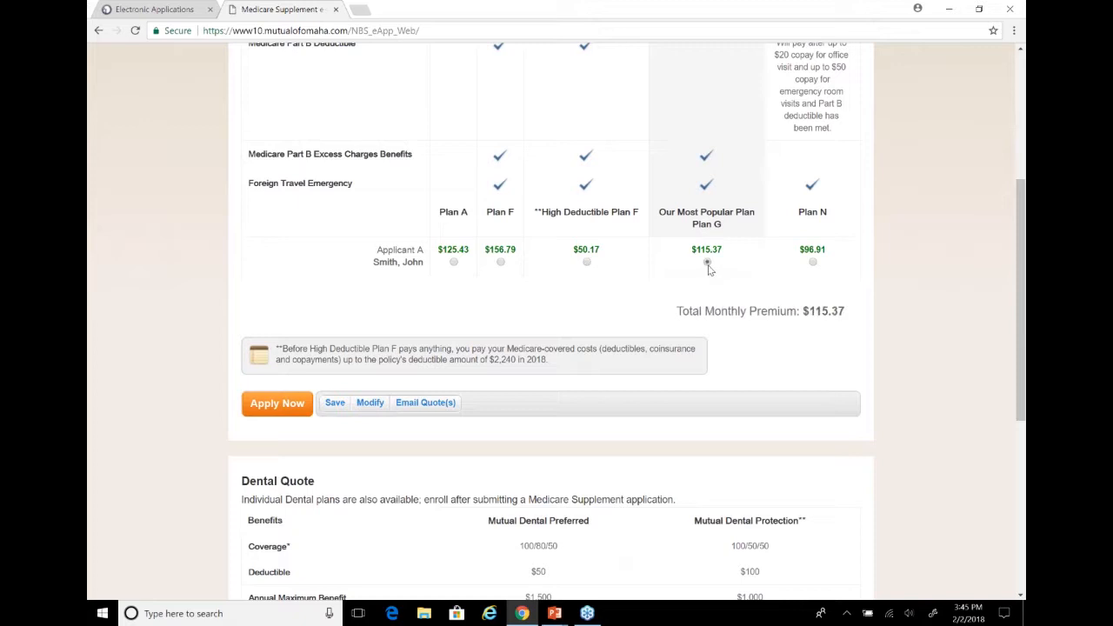
click(275, 409)
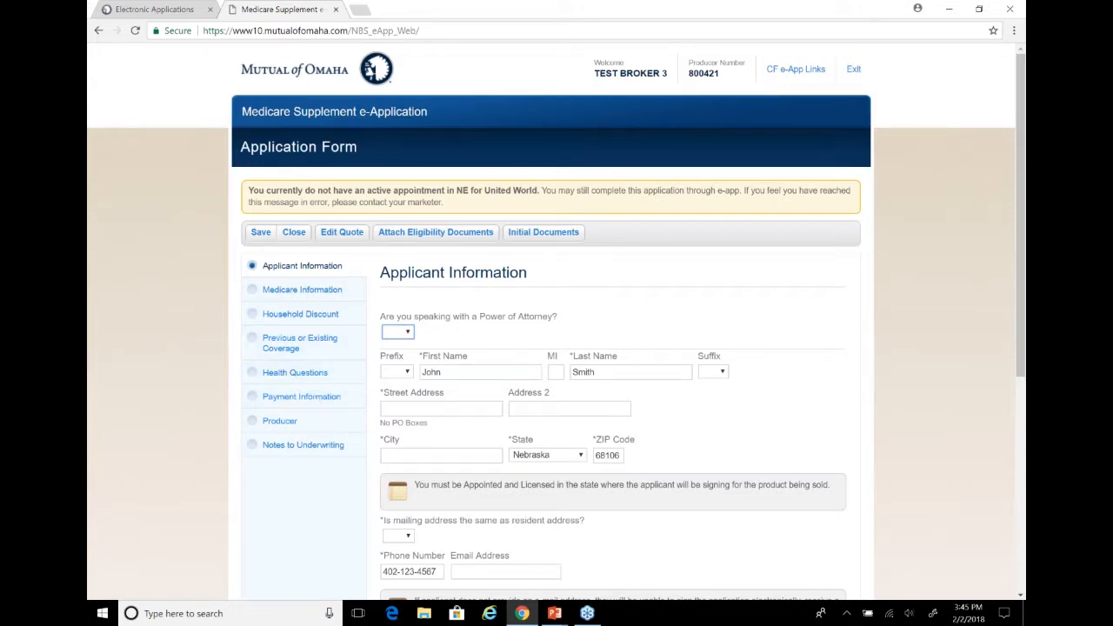
Answer No to speaking with a Power of Attorney and enter the applicant's street address and city
click(408, 333)
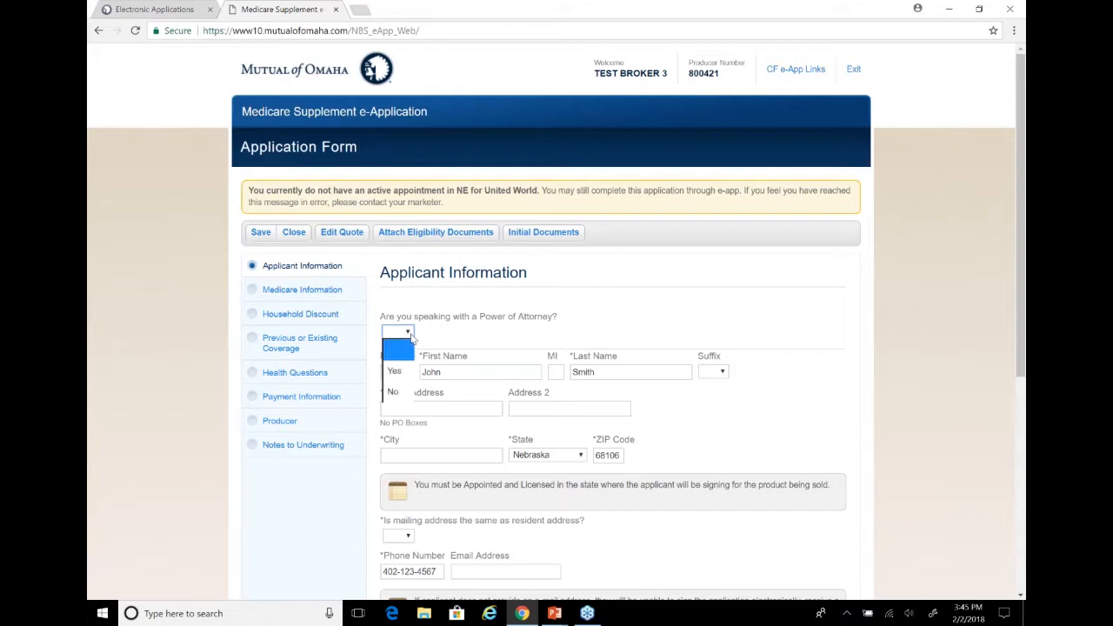
click(403, 402)
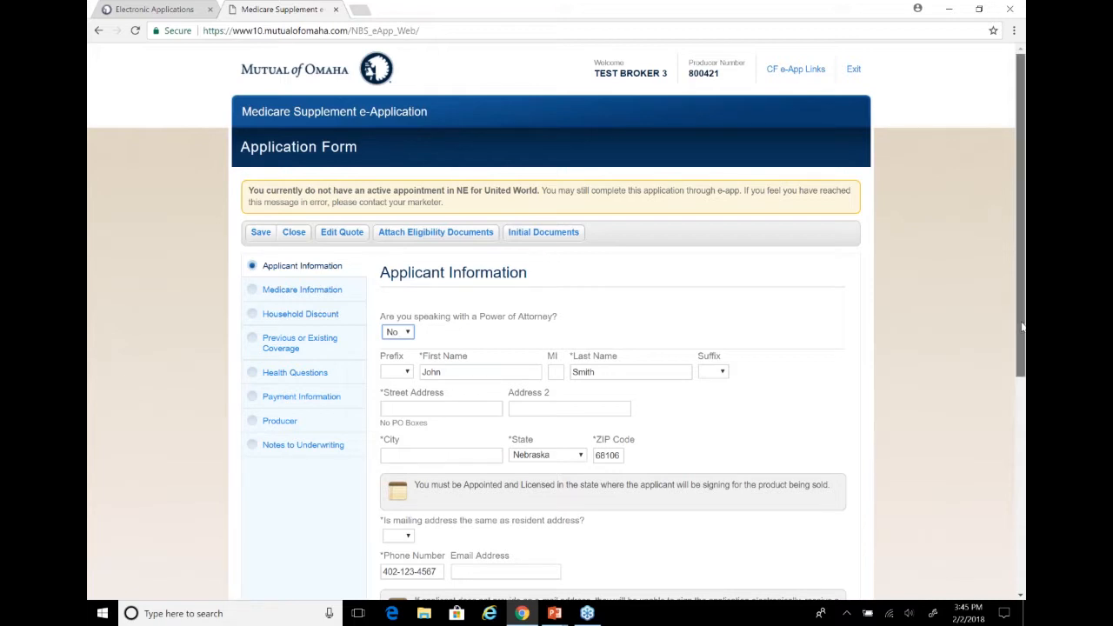
scroll(1023, 335, down, 1)
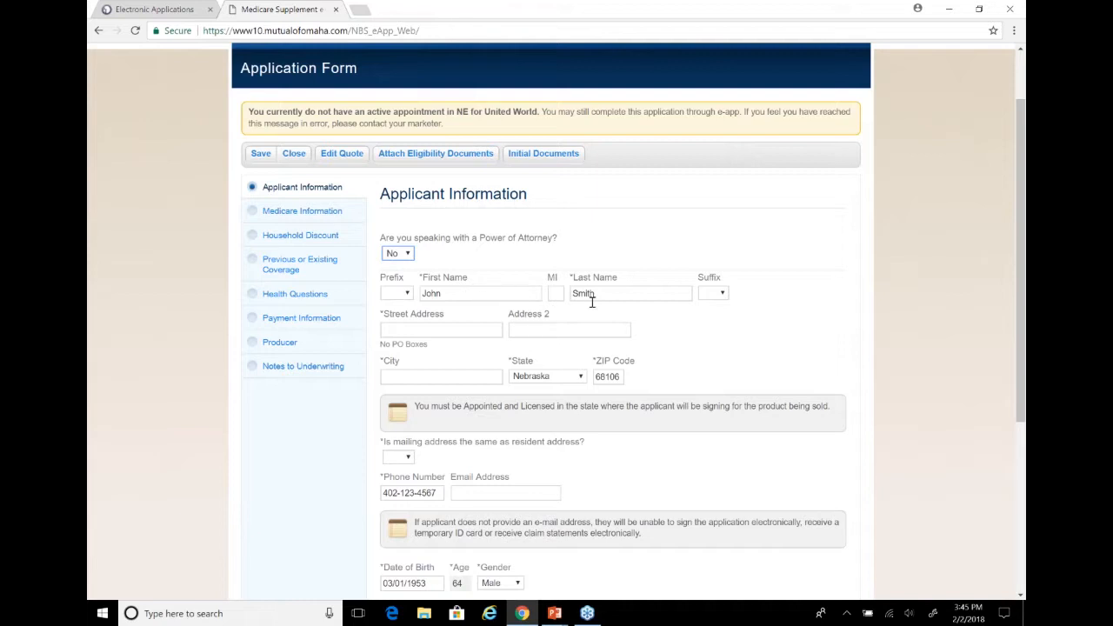
click(453, 337)
text(123 Main St)
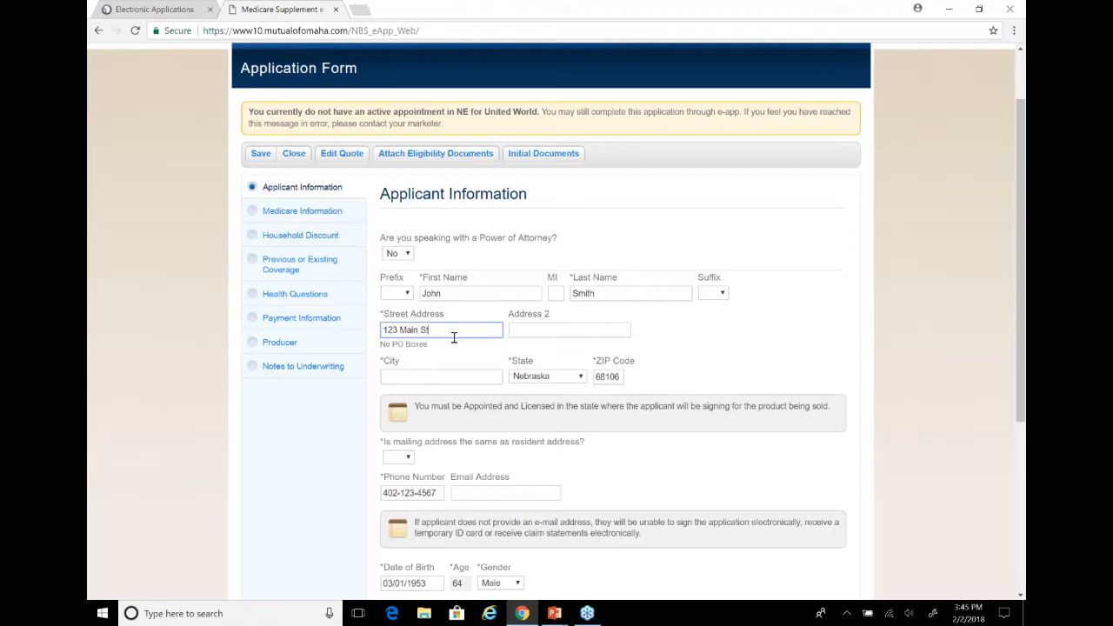
key(Tab)
key(Tab)
text(Omaha)
key(Tab)
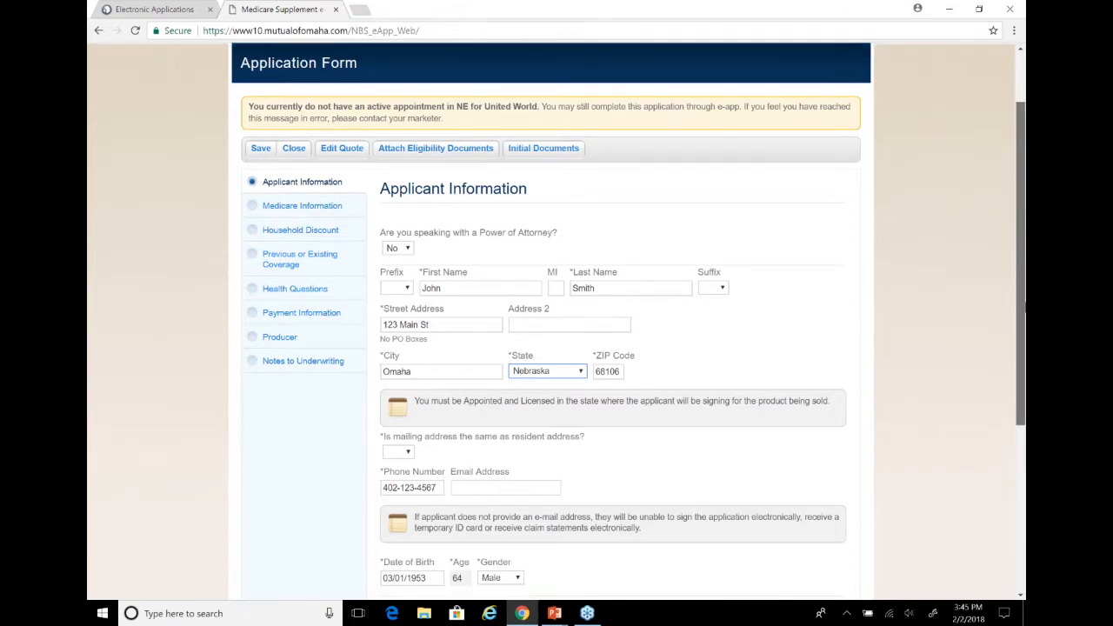
Answer Yes to the mailing address being the same as the resident address
scroll(522, 347, down, 2)
click(398, 323)
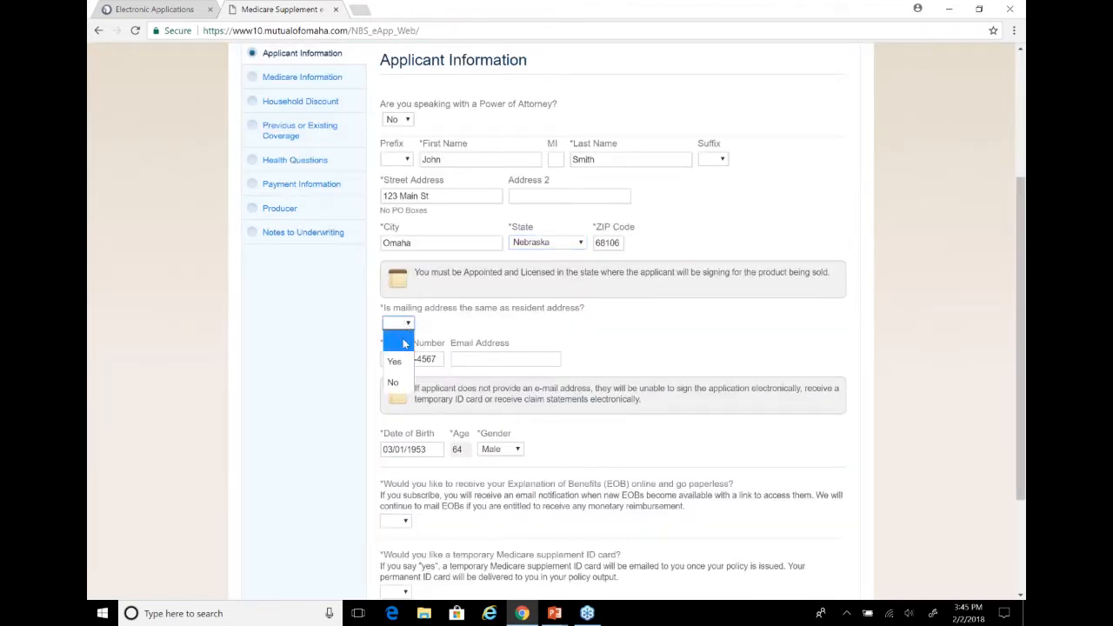
click(398, 360)
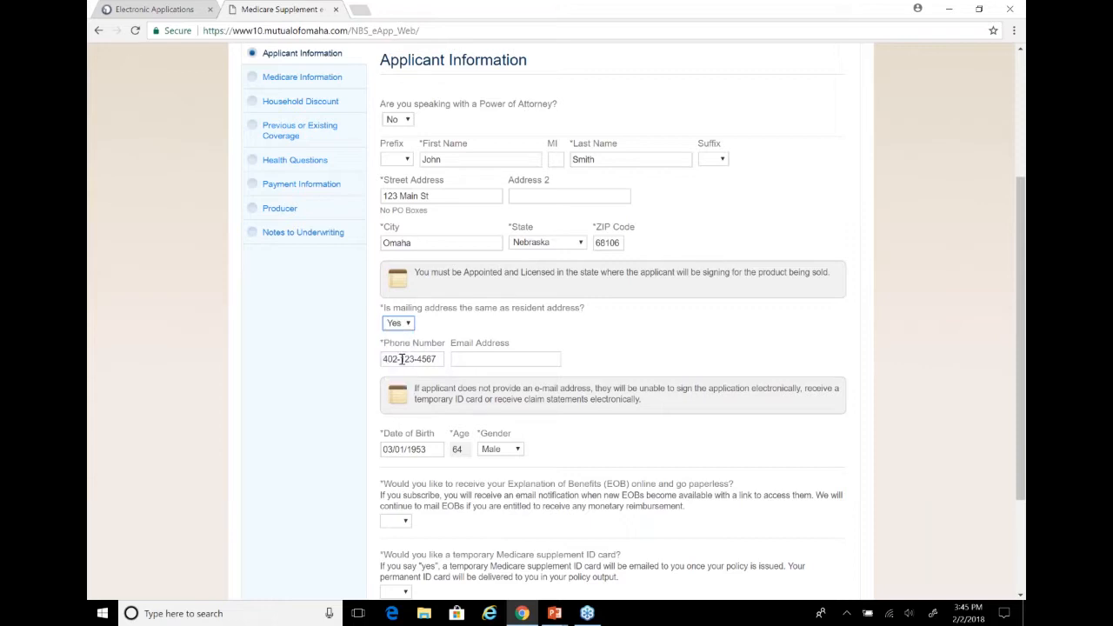
Try answering No to the same mailing address question and set it back to Yes
click(405, 325)
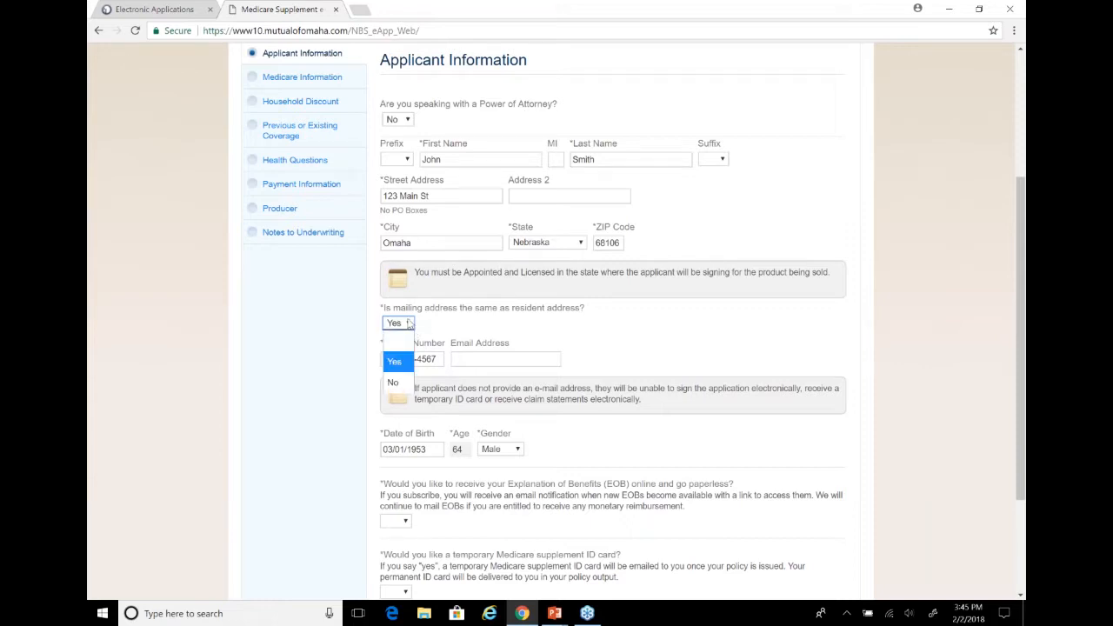
click(395, 385)
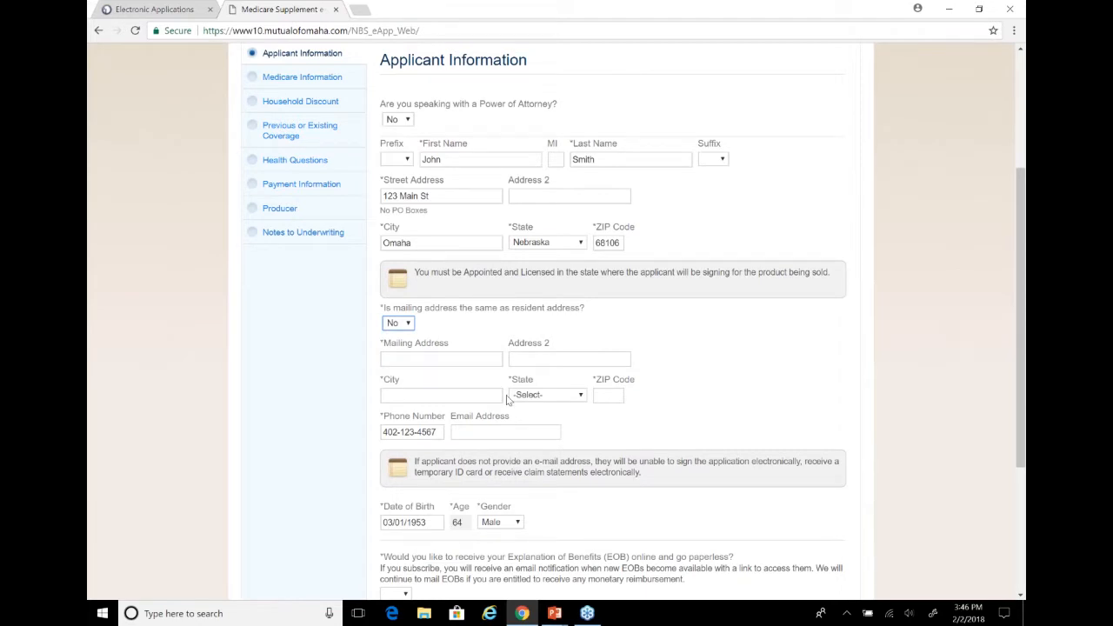
click(416, 336)
click(404, 323)
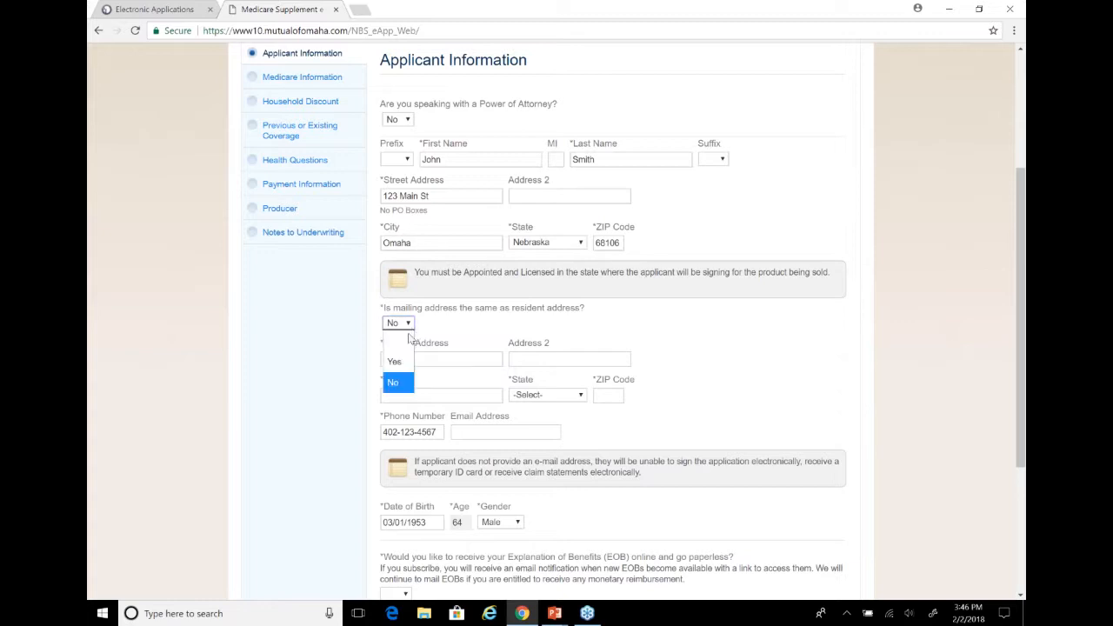
click(398, 363)
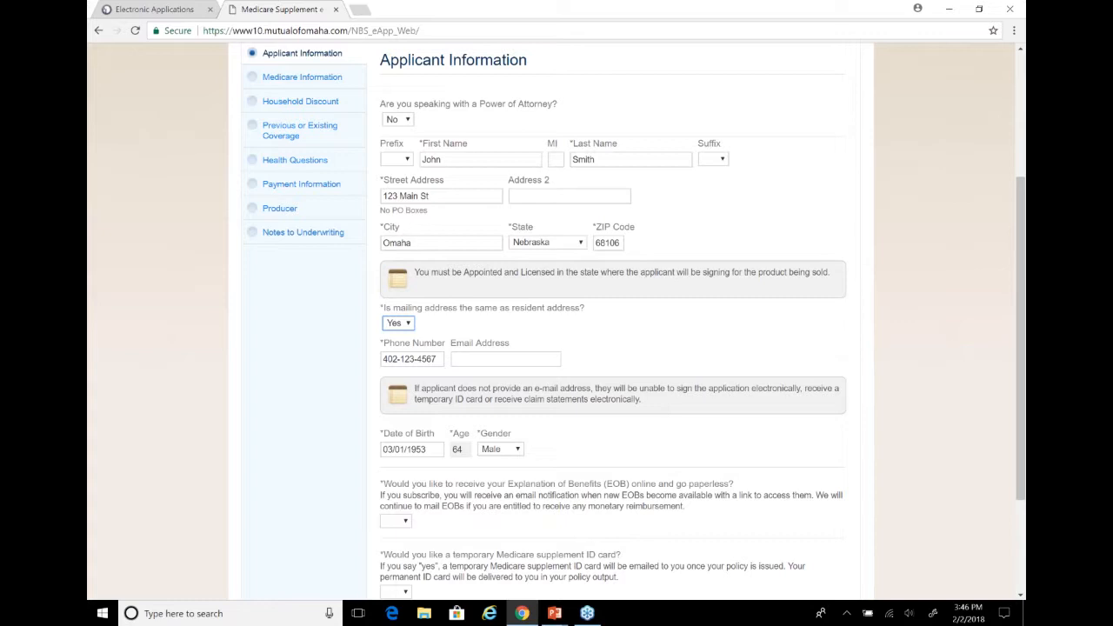
Try answering Yes to receiving the Explanation of Benefits online, and set the answer to No
click(458, 358)
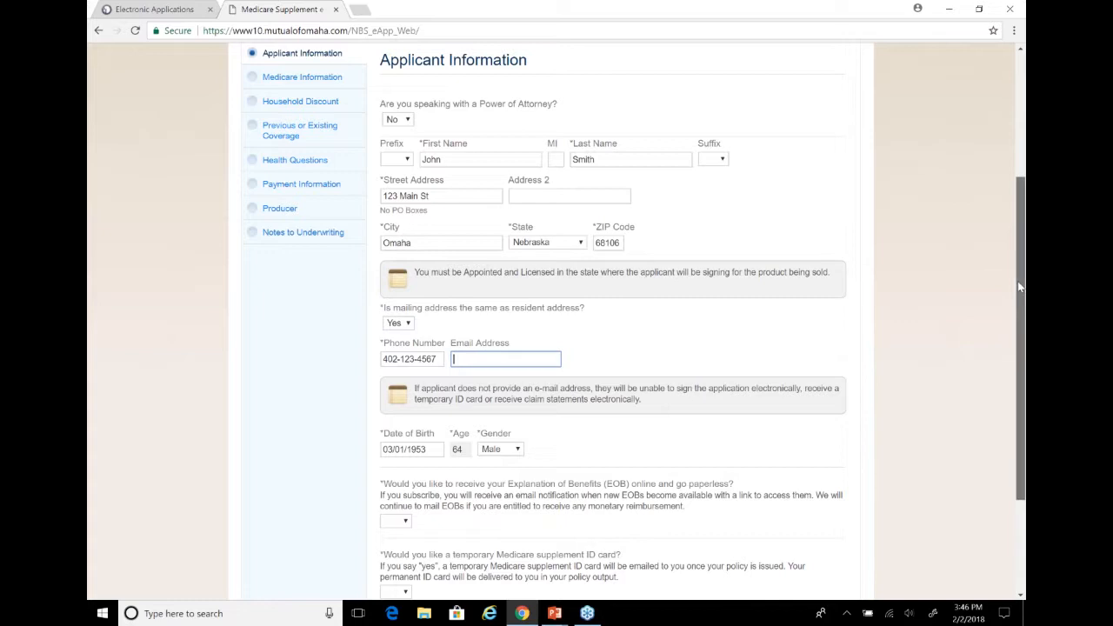
scroll(1019, 287, down, 2)
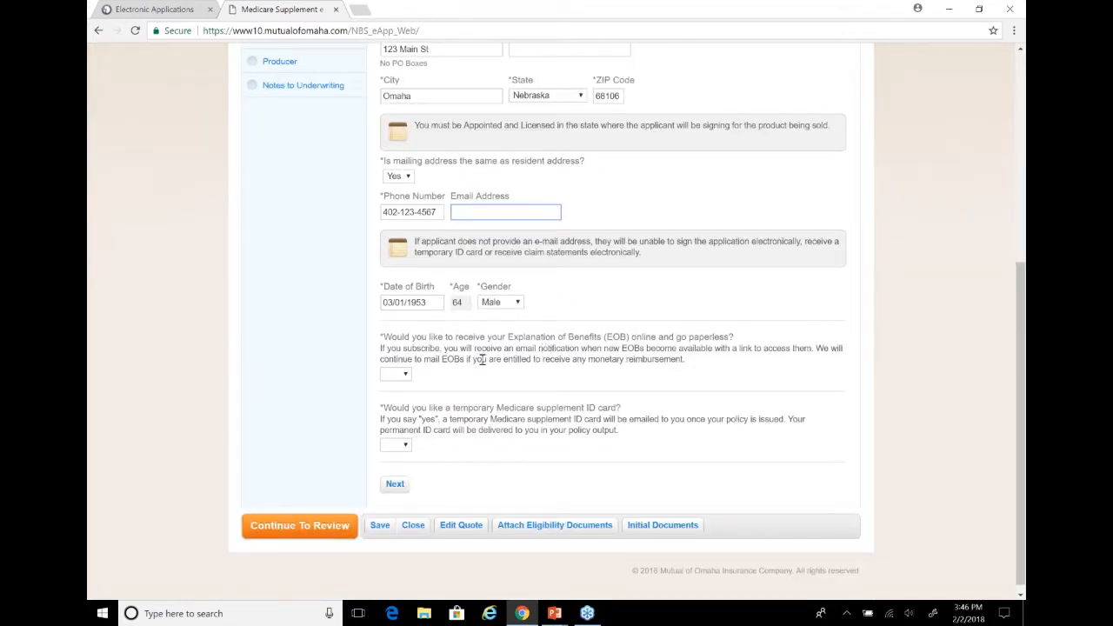
click(405, 373)
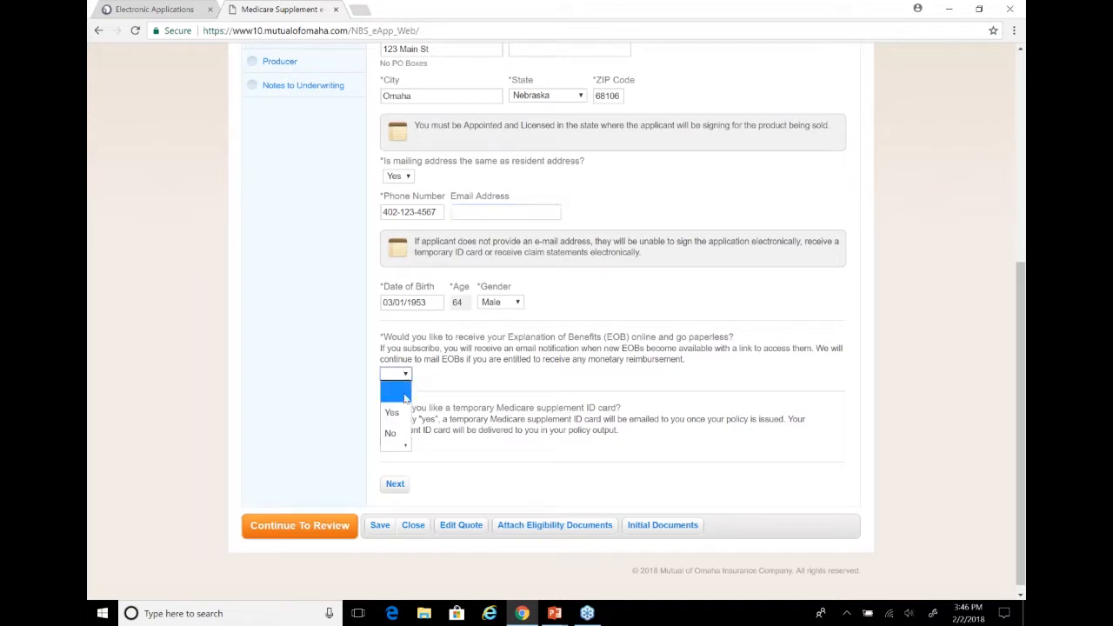
click(397, 413)
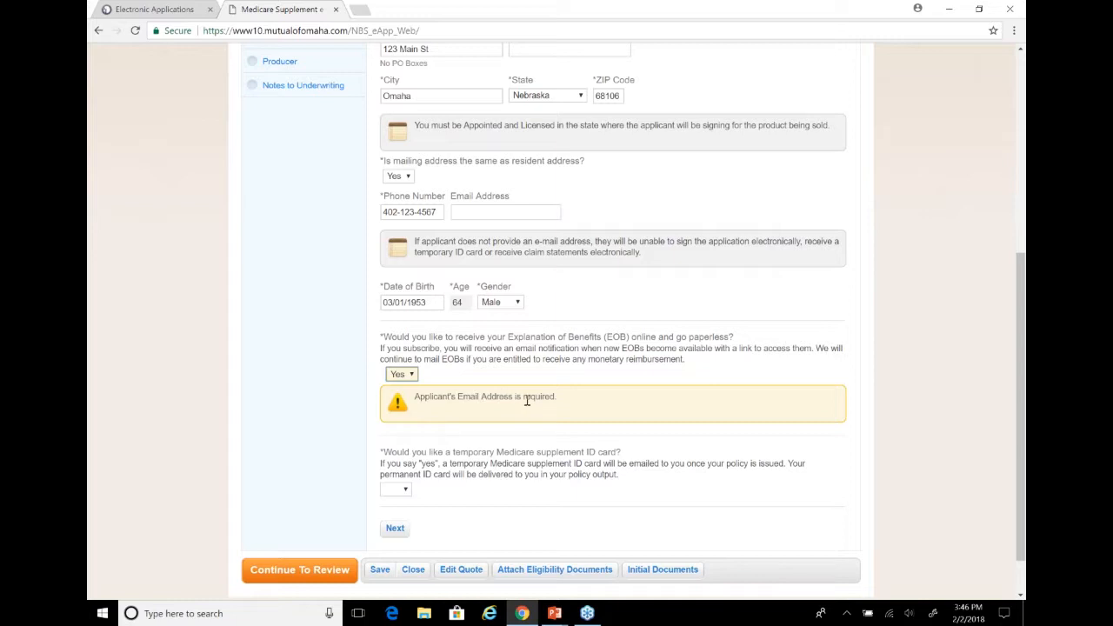
click(405, 376)
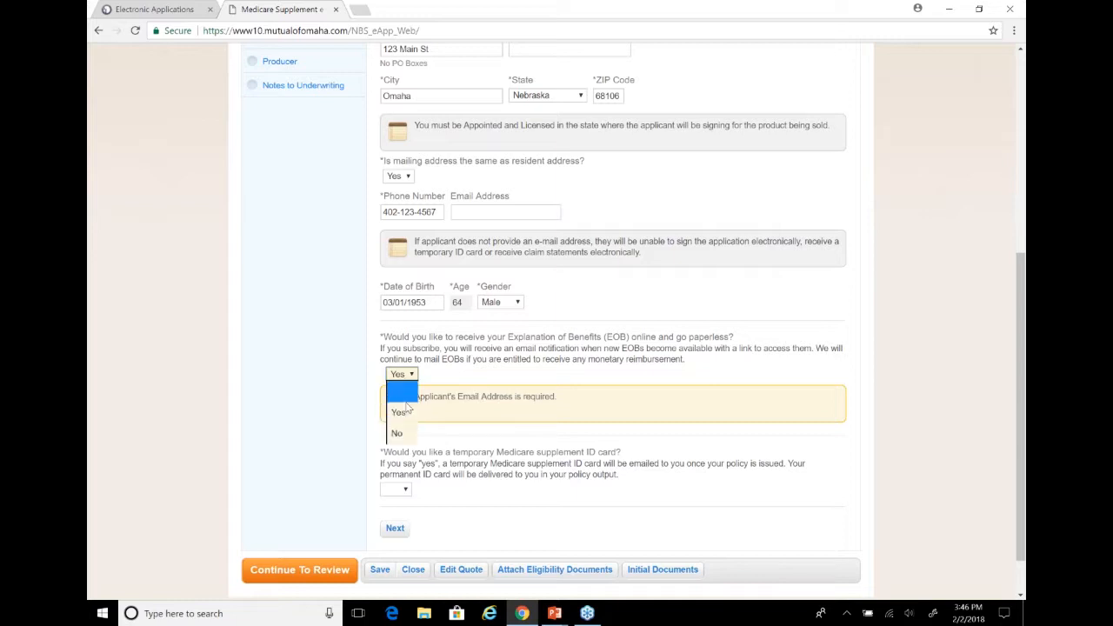
click(401, 432)
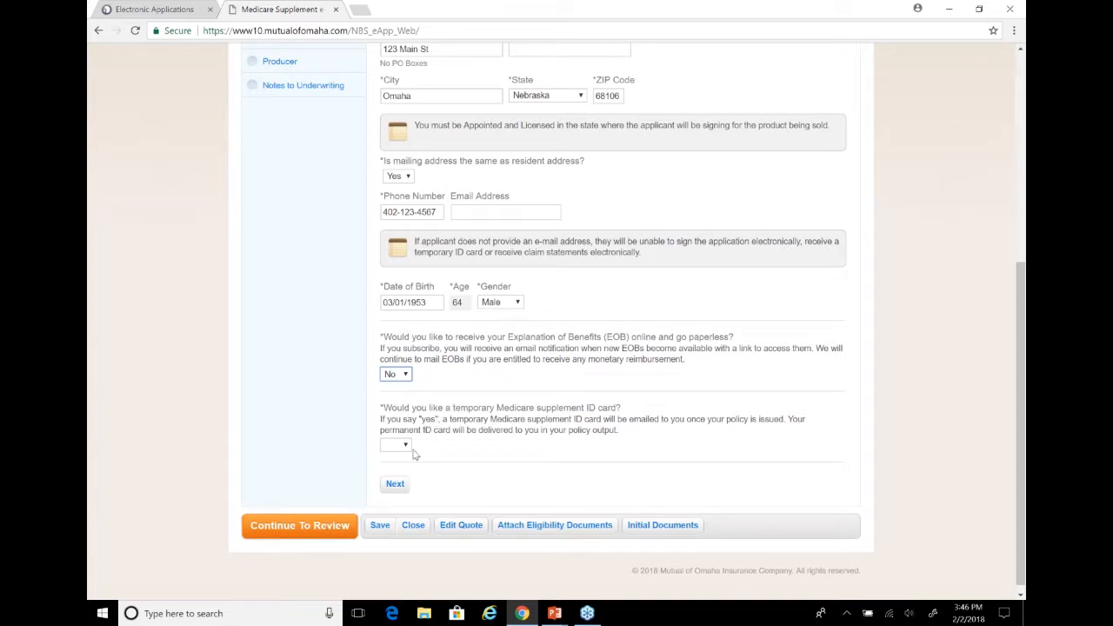
Answer No to the temporary Medicare supplement ID card and continue to the Medicare Information section
click(405, 448)
click(396, 504)
click(395, 485)
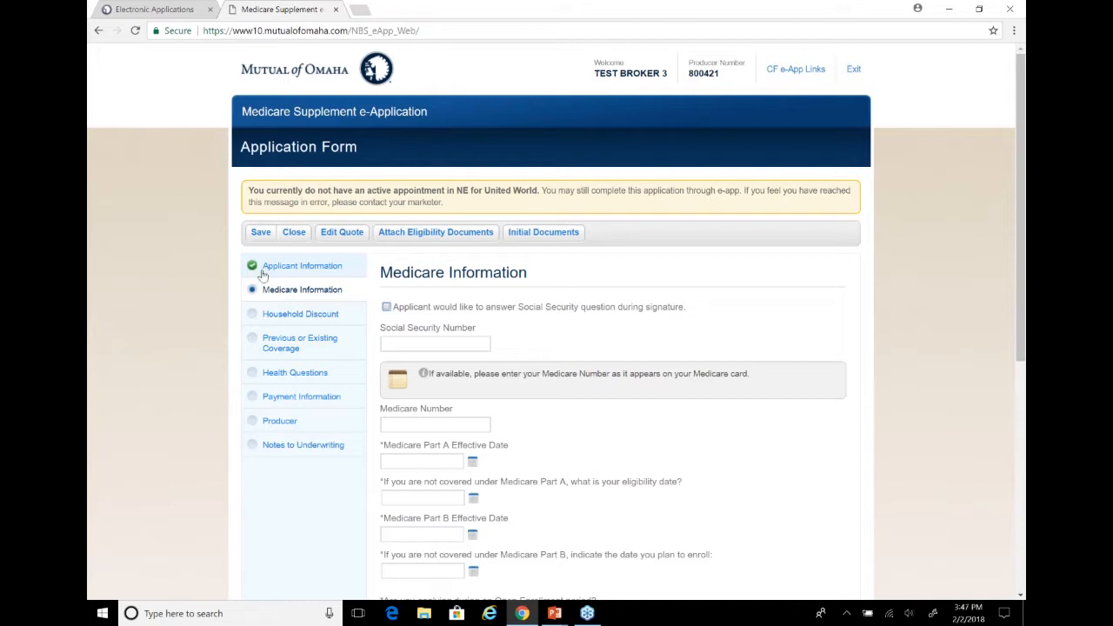
Look at the Household Discount section and return to Medicare Information to check how the incomplete section is flagged
click(282, 317)
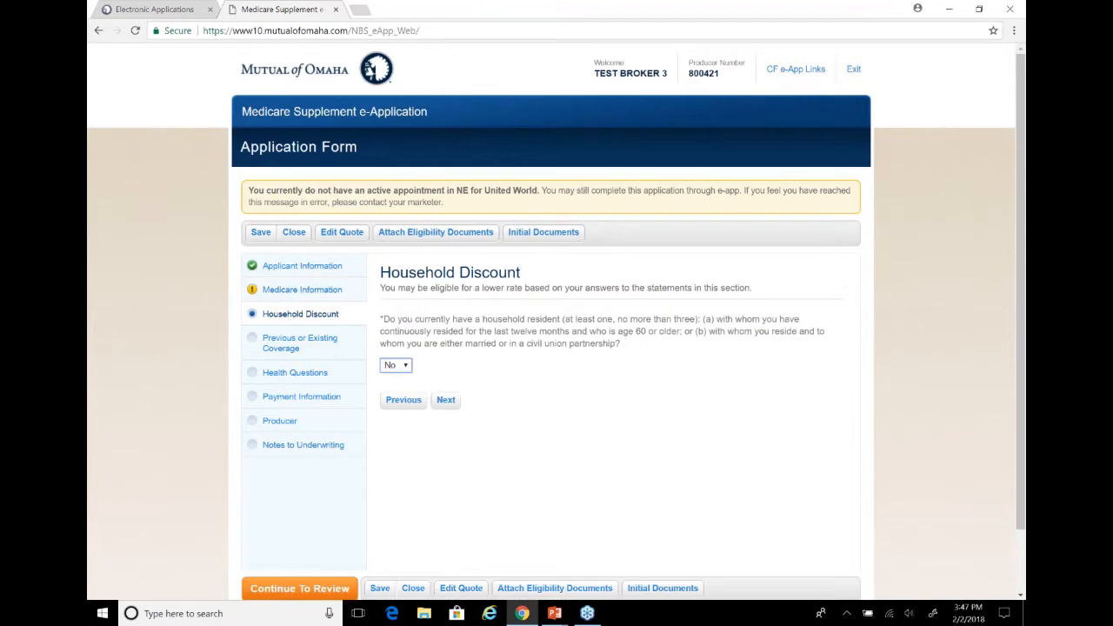
click(264, 297)
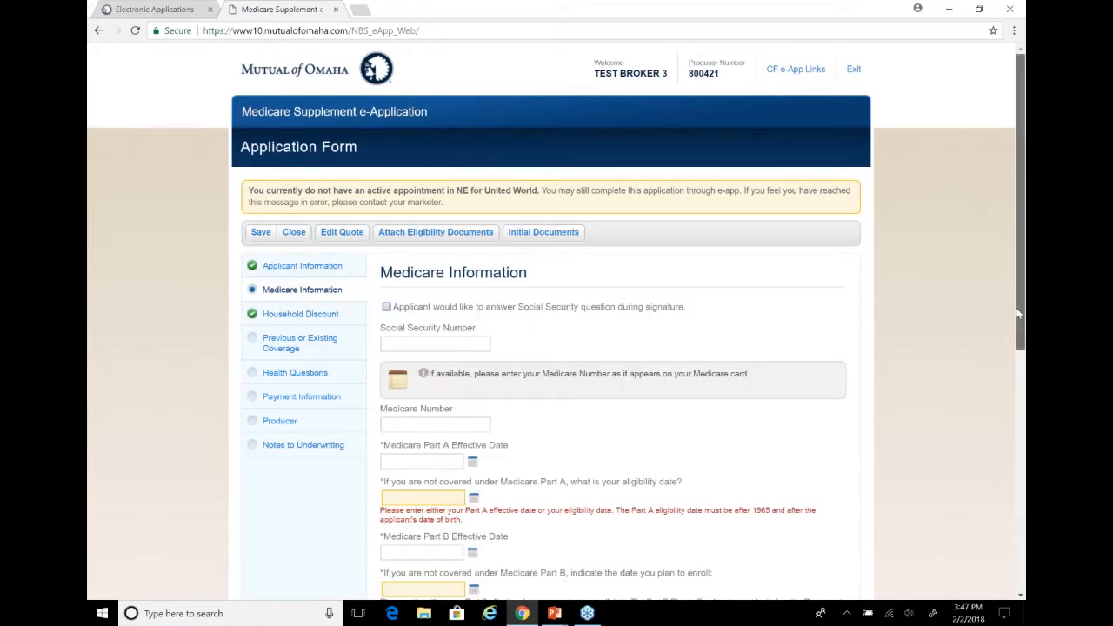
Choose to have the applicant answer the Social Security question during signature
scroll(1018, 314, down, 2)
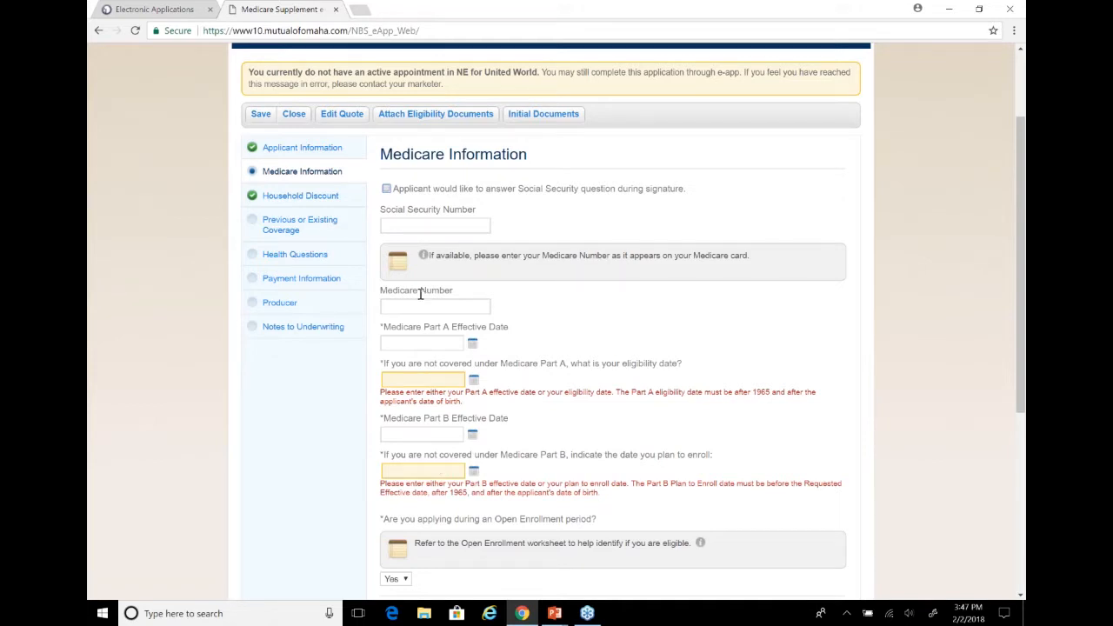
click(434, 225)
click(385, 188)
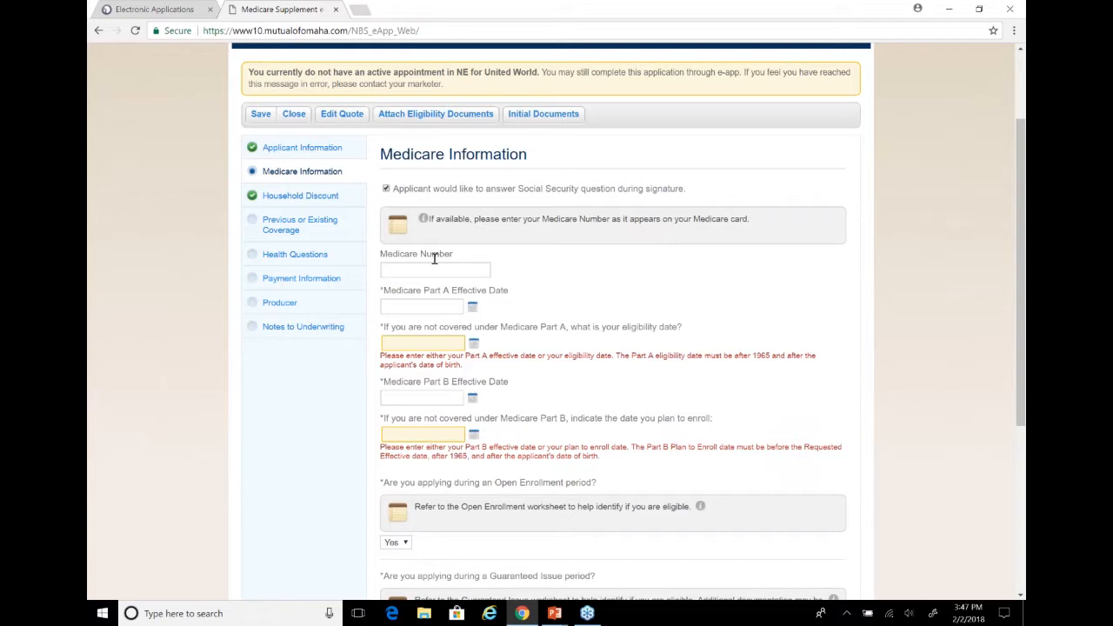
Leave the Medicare Number blank and set the Medicare Part A Effective Date to 03/01/2018
click(439, 275)
click(425, 304)
click(472, 307)
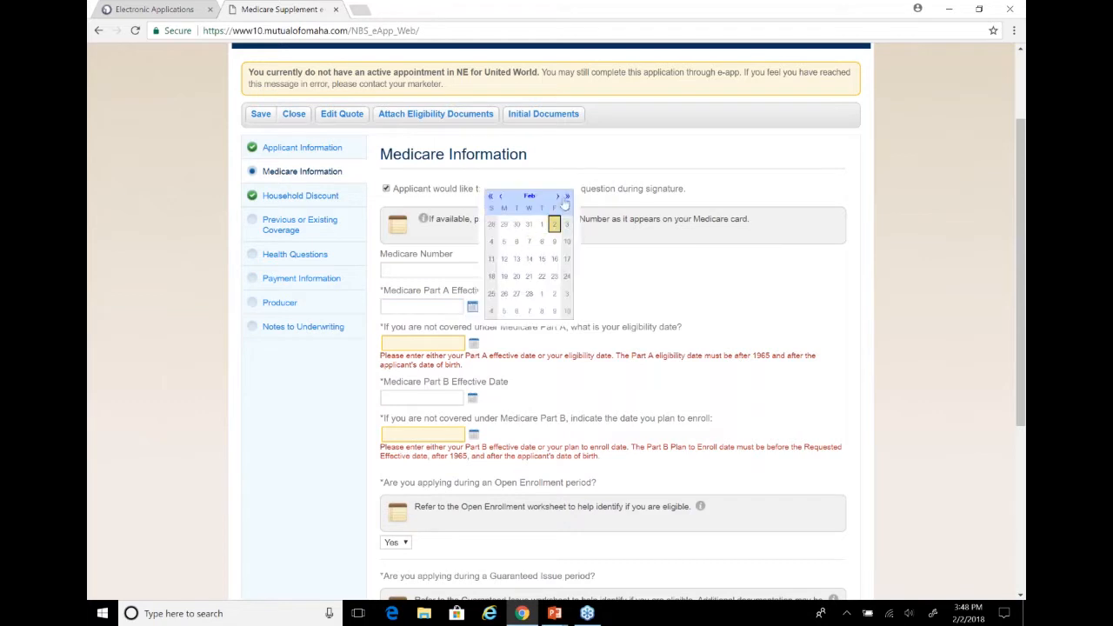
click(559, 196)
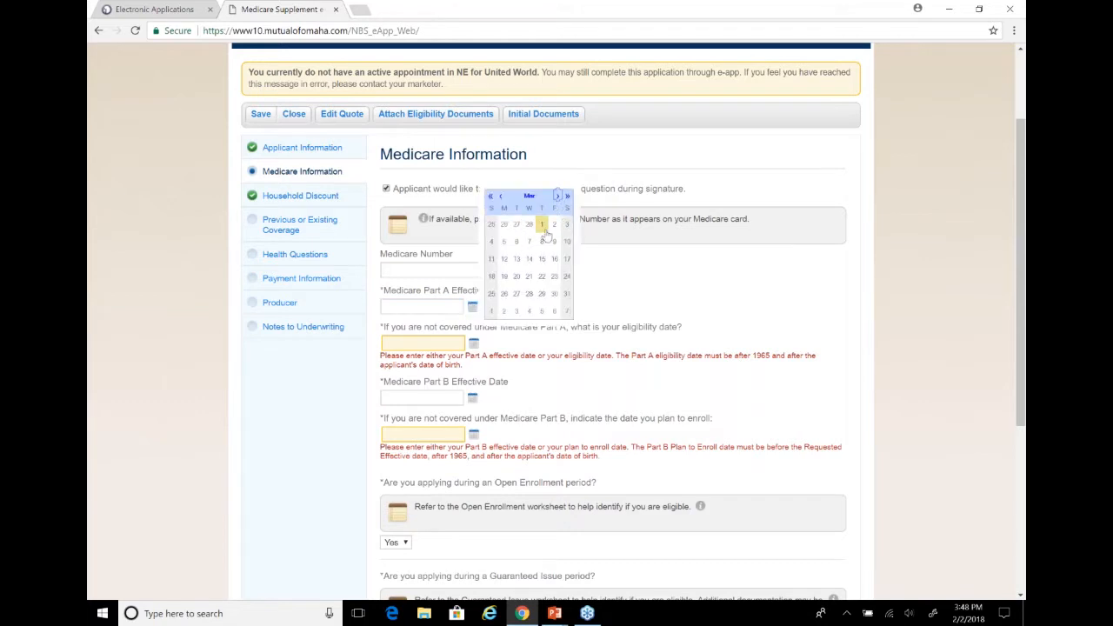
click(541, 226)
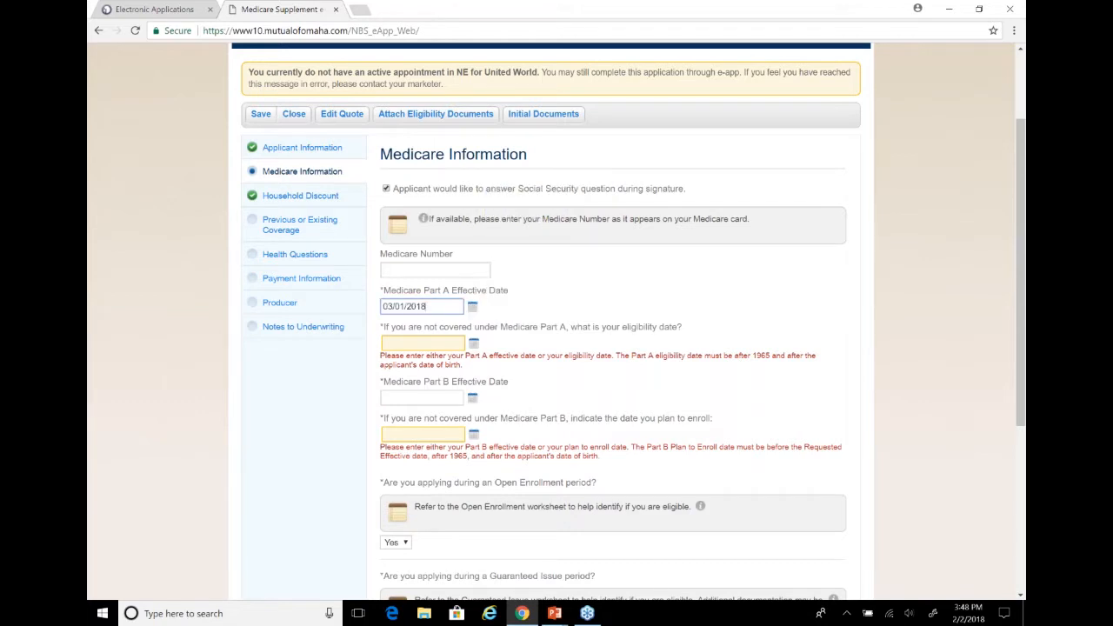
click(415, 331)
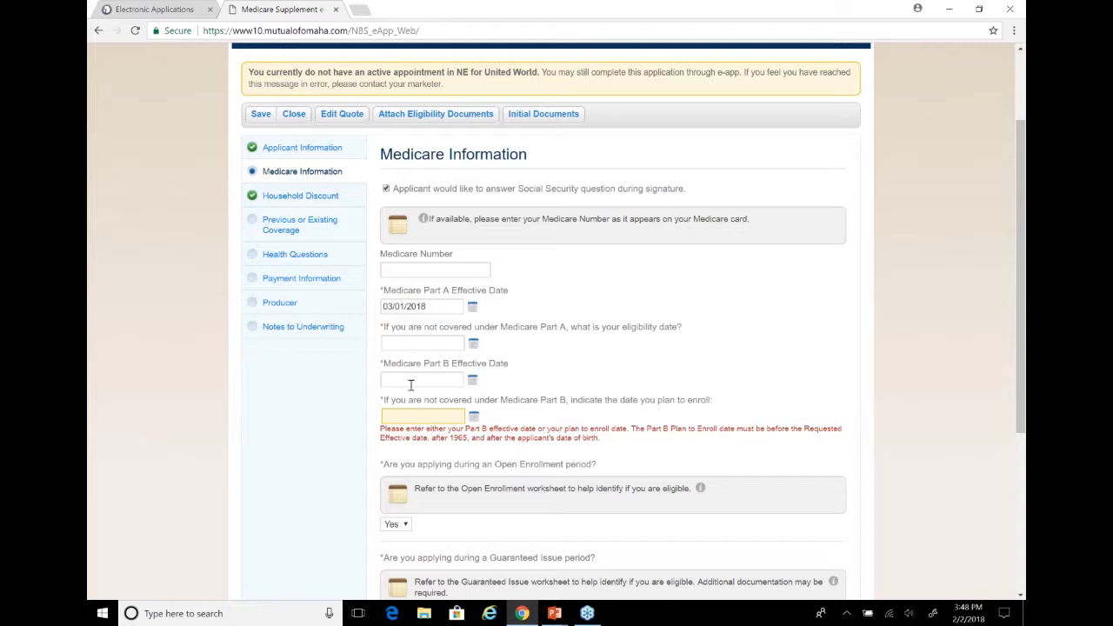
Set the Medicare Part B Effective Date to 03/01/2018
click(411, 380)
text(093)
key(BackSpace)
text(/01/2018)
key(Tab)
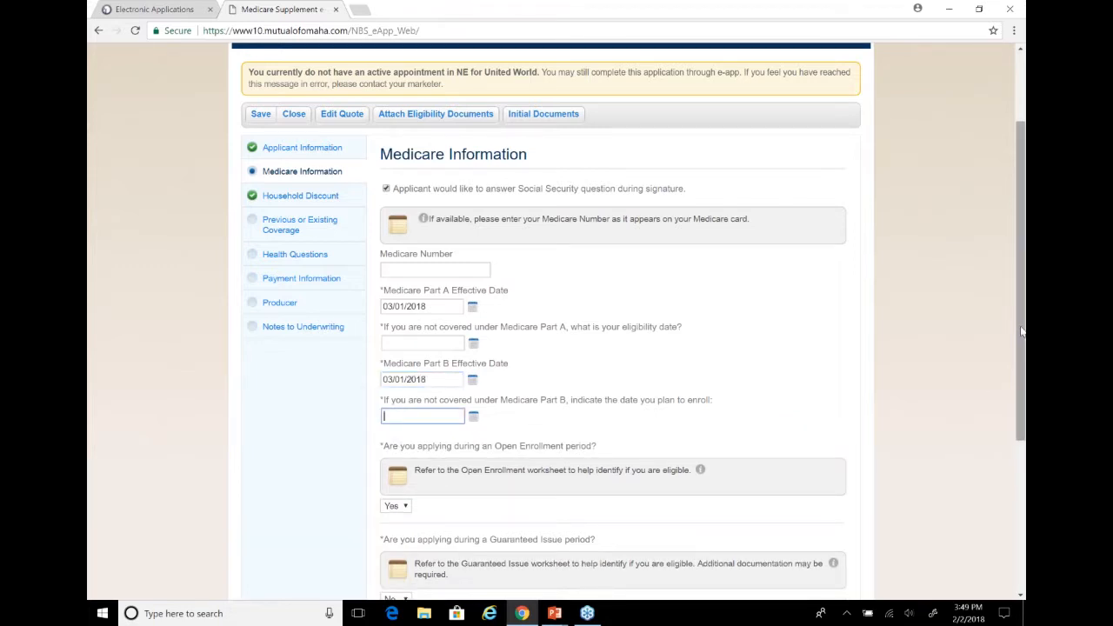
Answer No to the question about turning age 65 in the last six months
drag(1023, 347, 1023, 443)
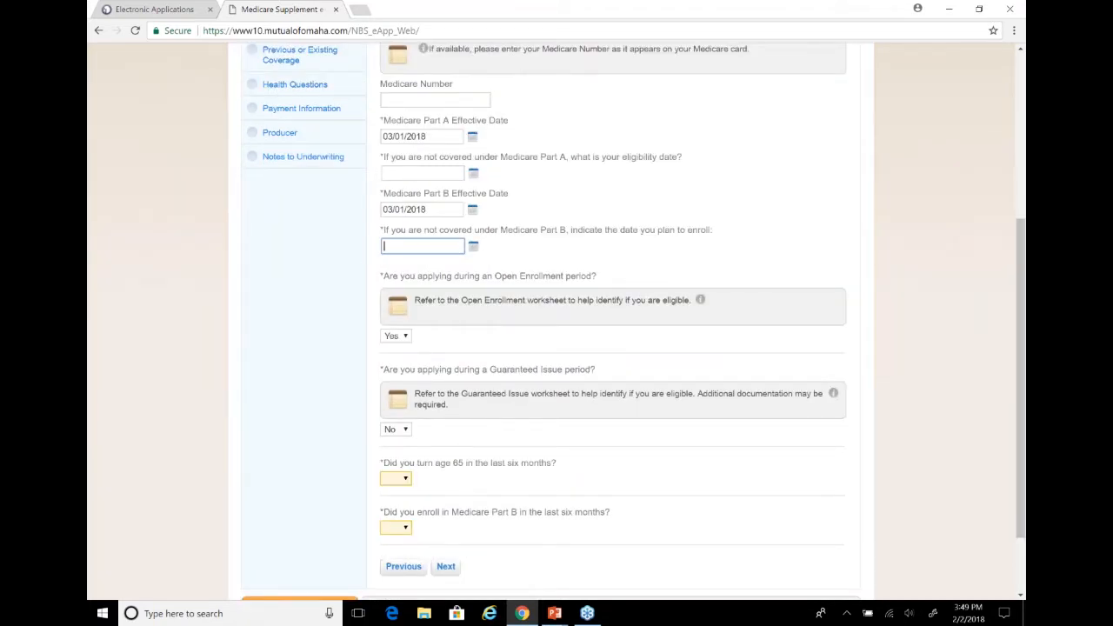
click(404, 480)
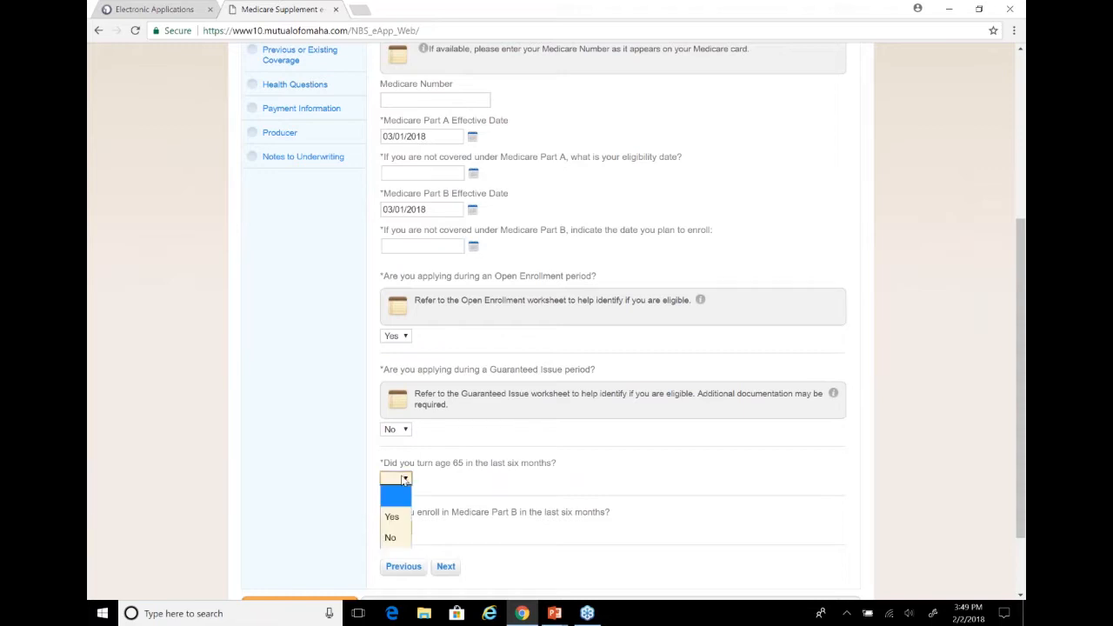
click(392, 538)
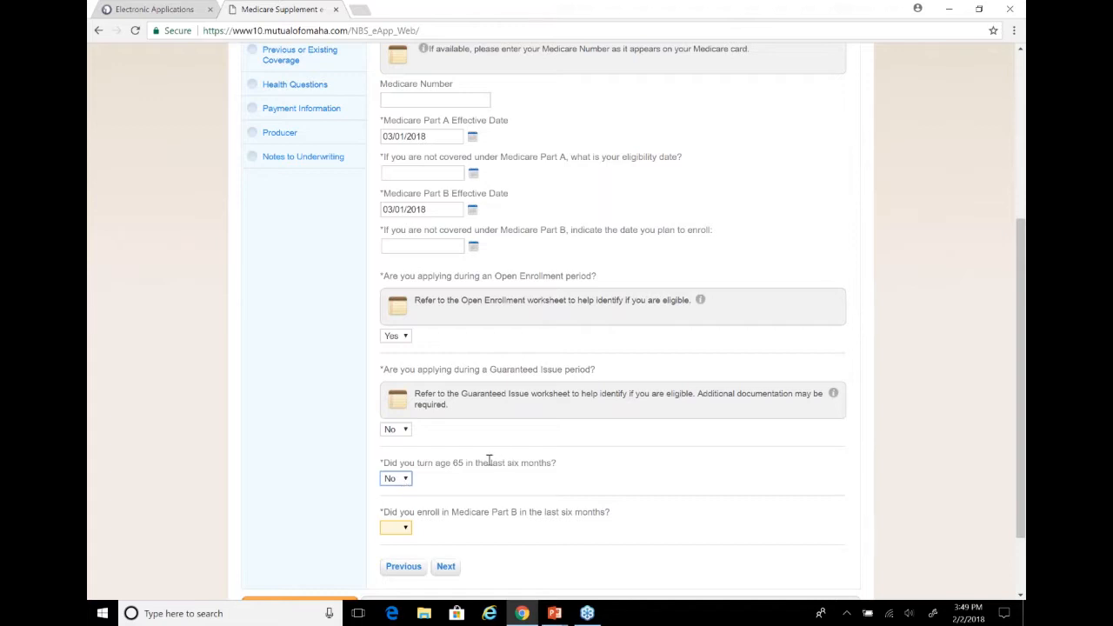
Answer Yes to enrolling in Medicare Part B in the last six months and continue to the Household Discount section
click(405, 528)
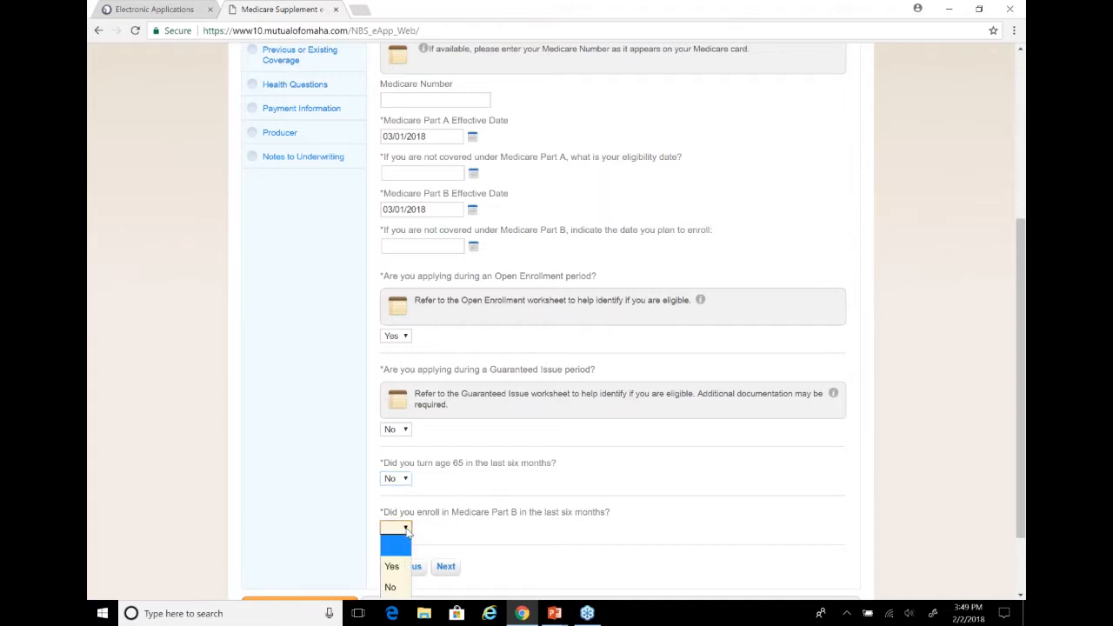
click(392, 566)
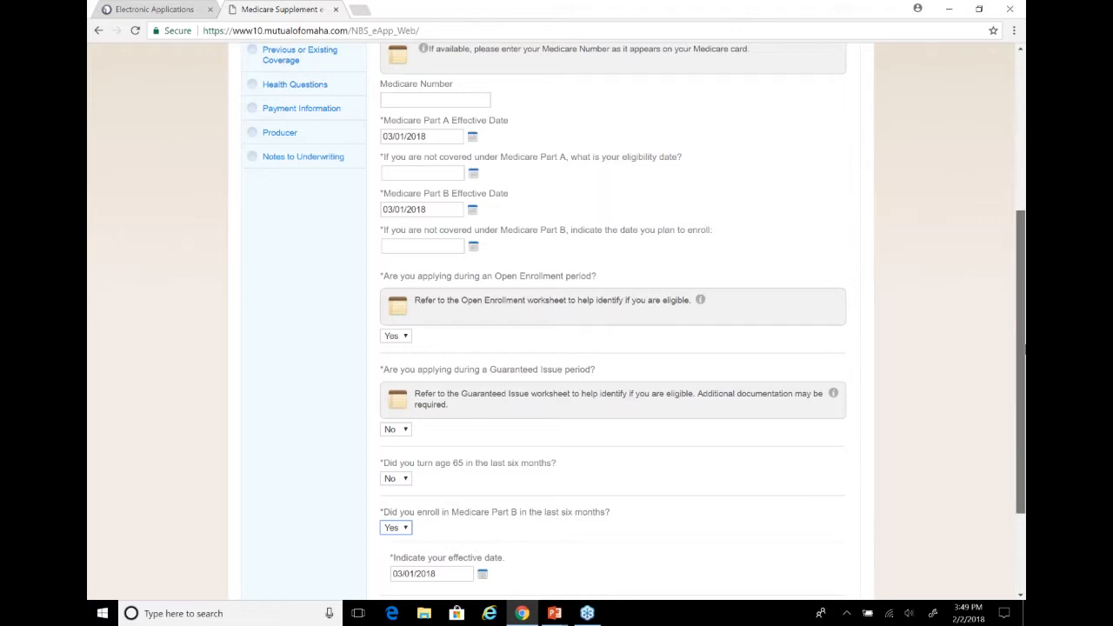
scroll(820, 443, down, 2)
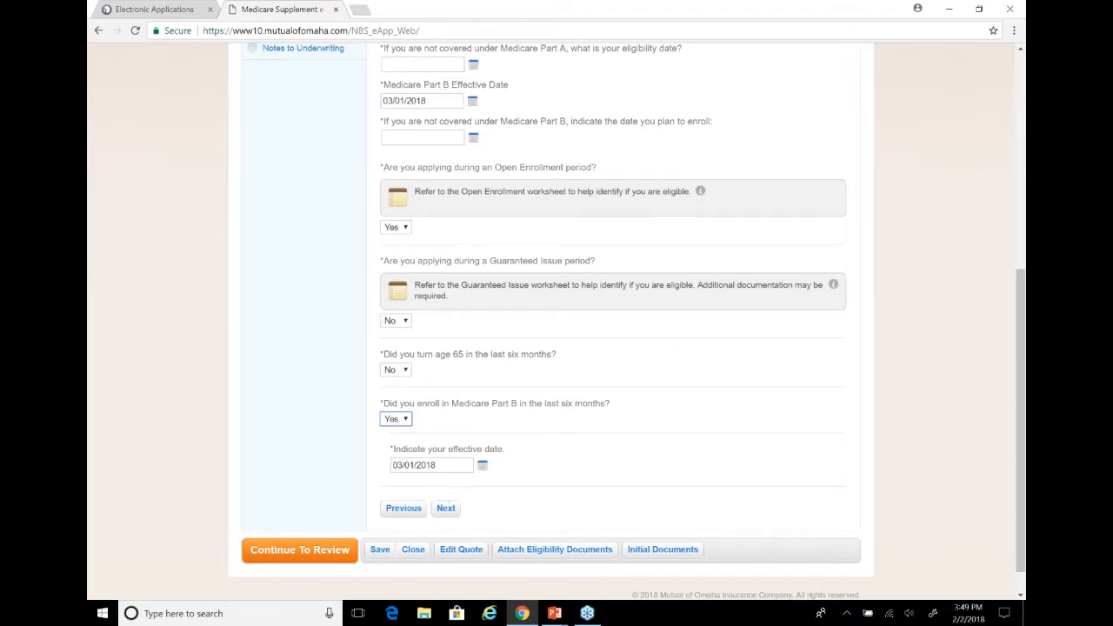
click(443, 514)
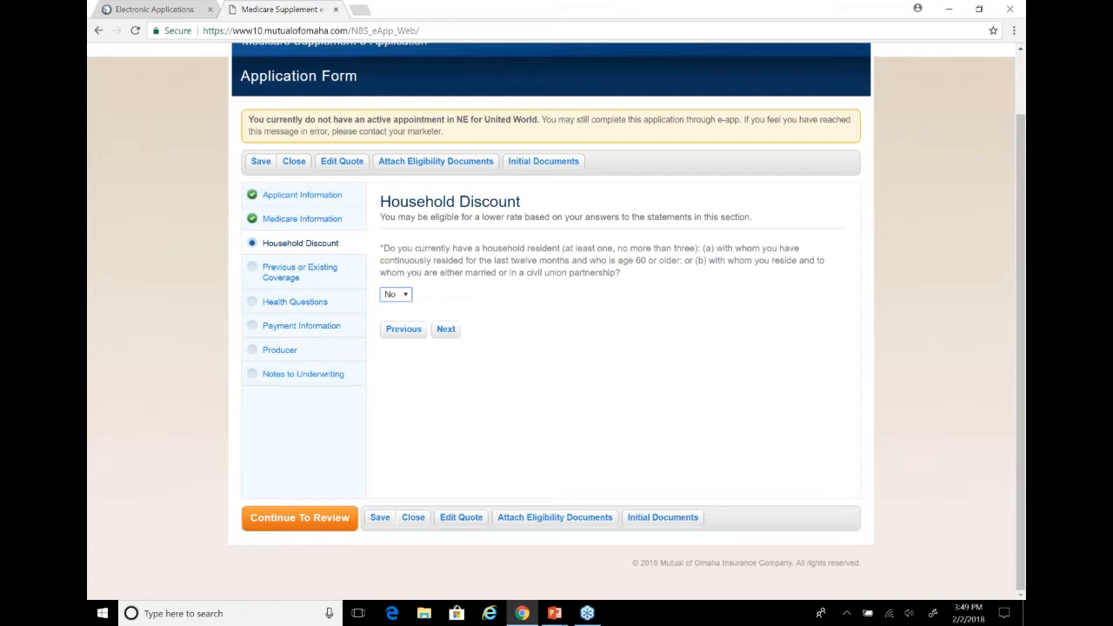
Answer Yes to the household resident question to reveal the household member fields, and return the answer to No
click(404, 296)
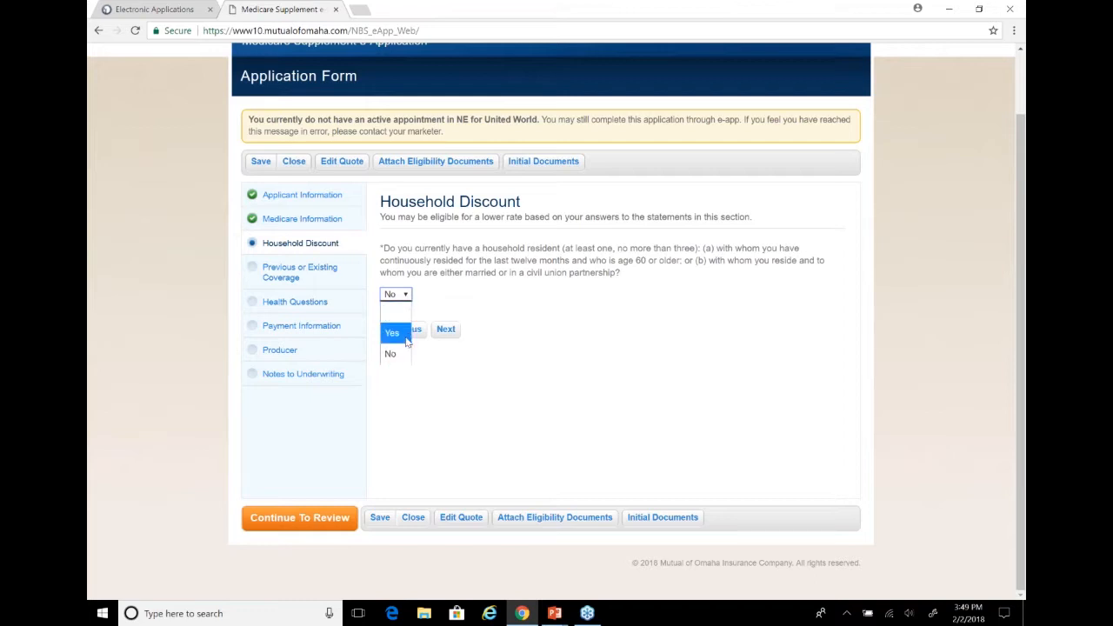
click(393, 333)
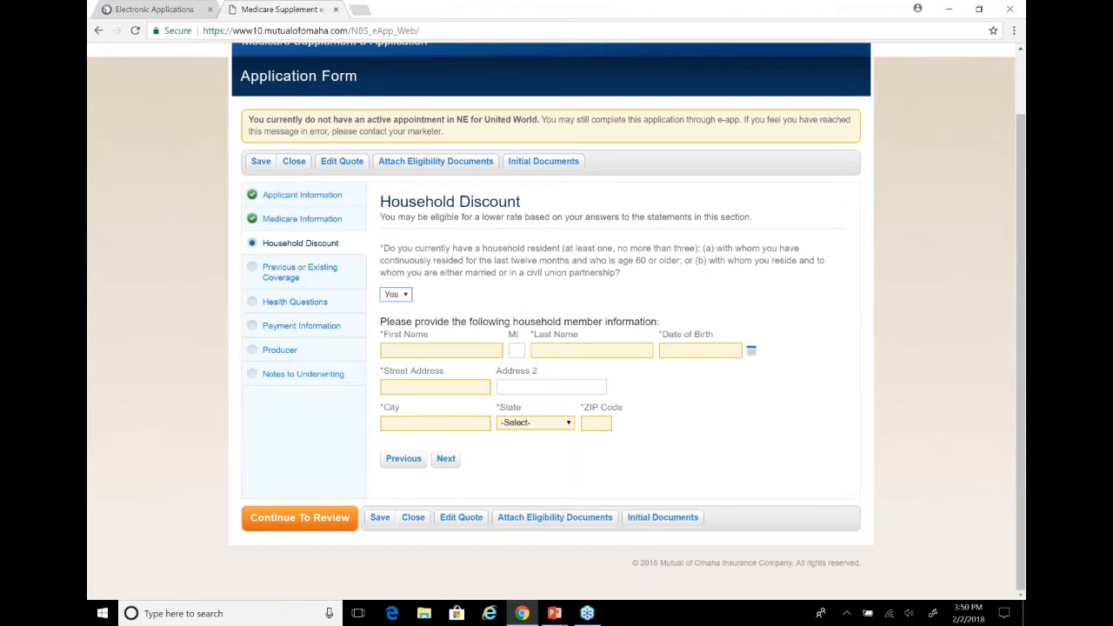
click(397, 296)
click(389, 353)
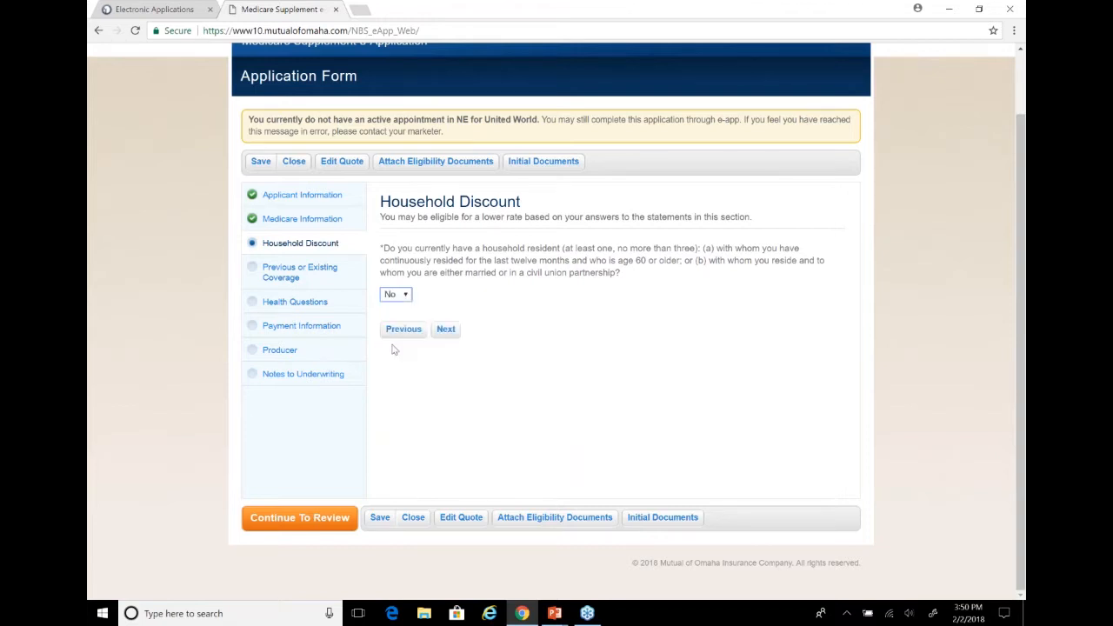
Continue to Previous or Existing Coverage and answer No to both state Medicaid assistance and another Medicare supplement or Select policy in force
click(447, 336)
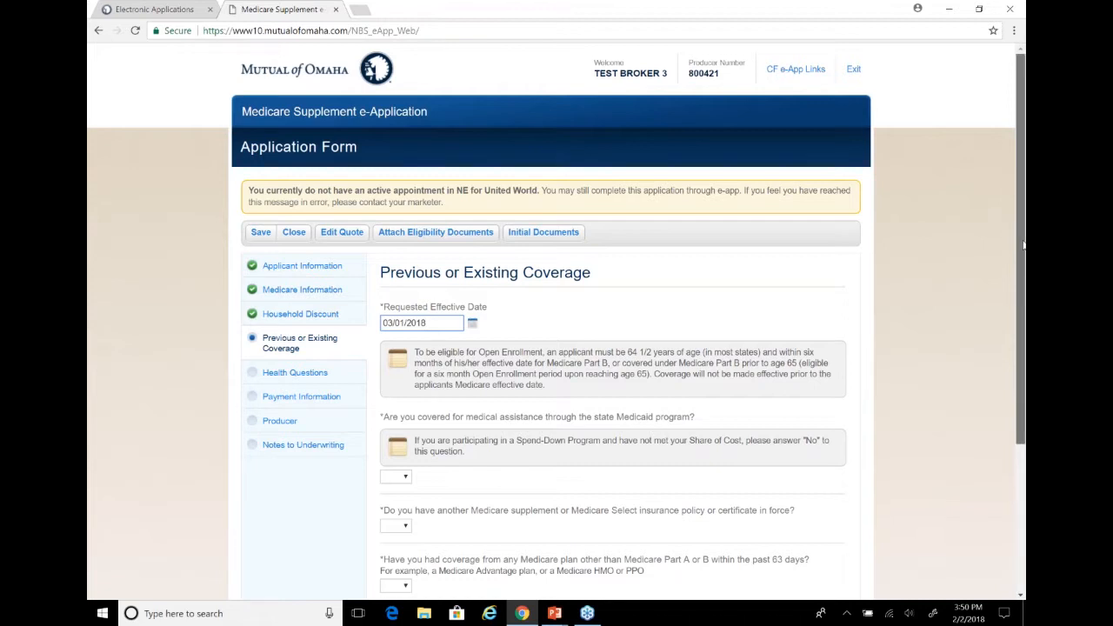
scroll(1023, 246, down, 1)
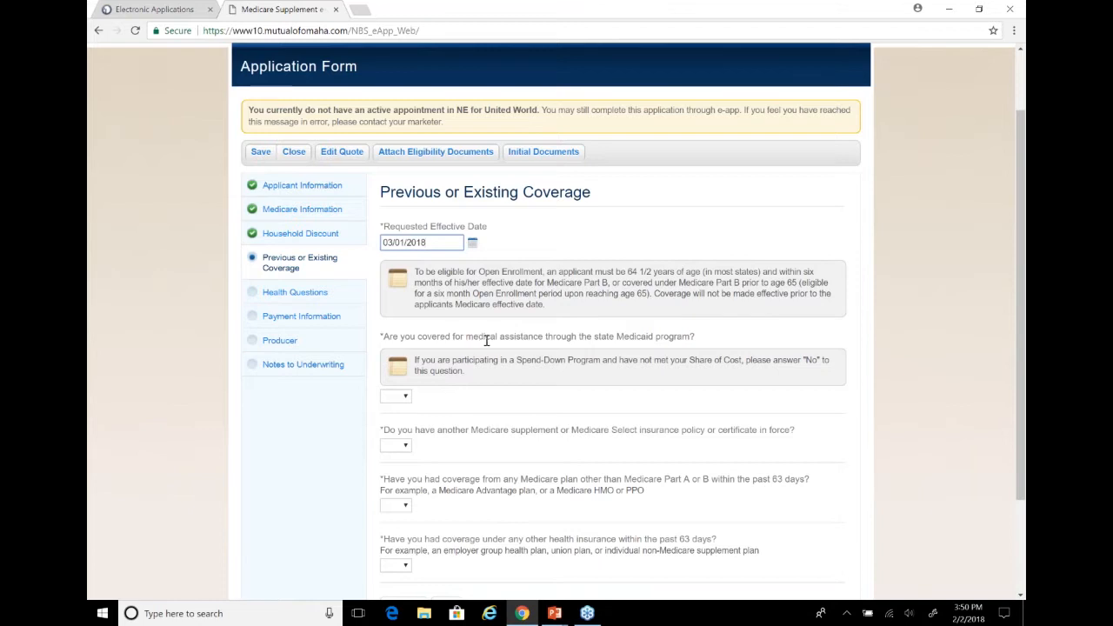
click(404, 397)
click(404, 456)
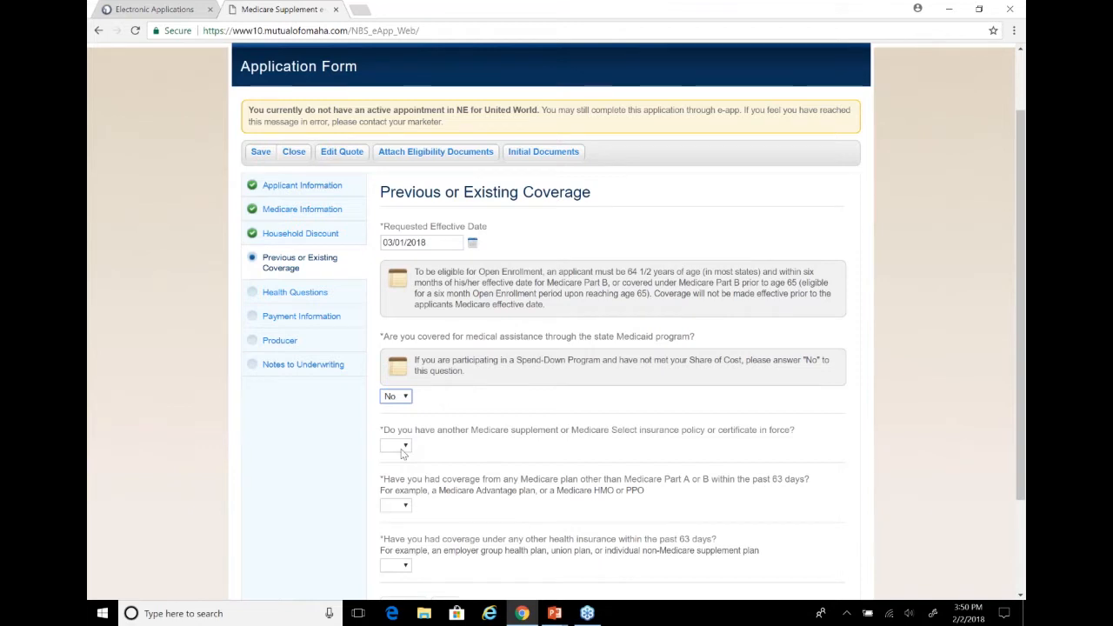
click(402, 452)
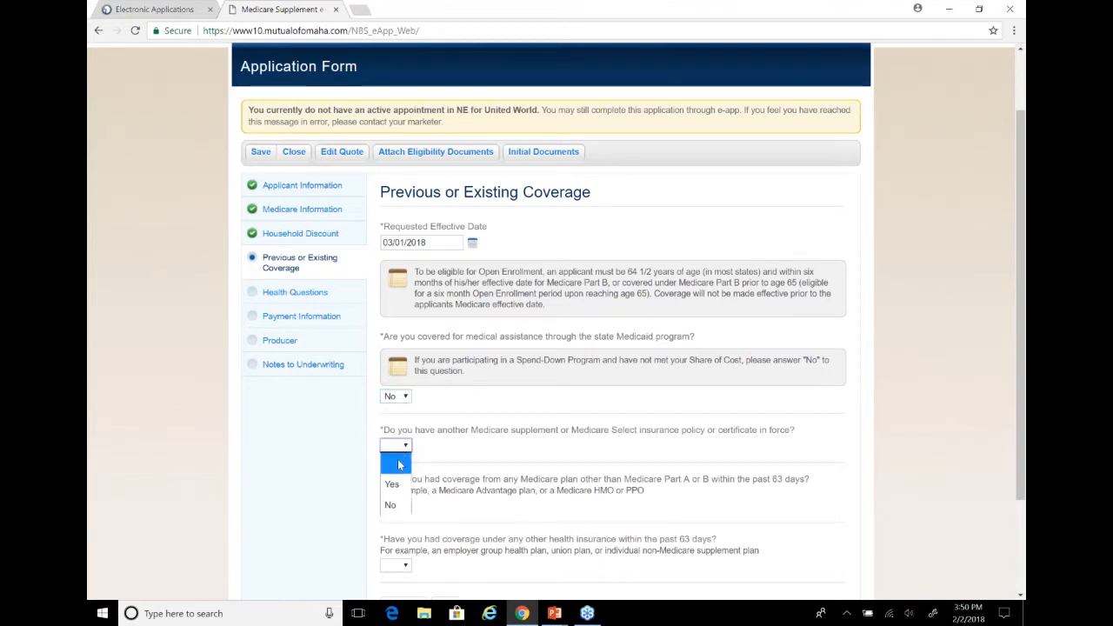
click(393, 506)
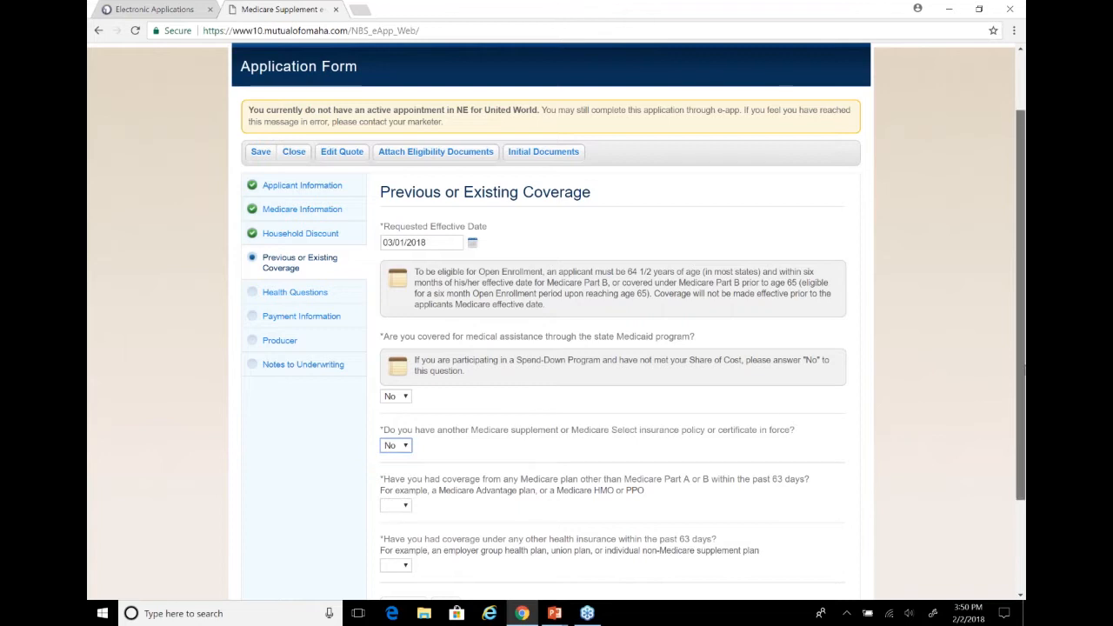
Try Yes for coverage from a Medicare plan other than Part A or B within the past 63 days, and settle on No
scroll(398, 375, down, 3)
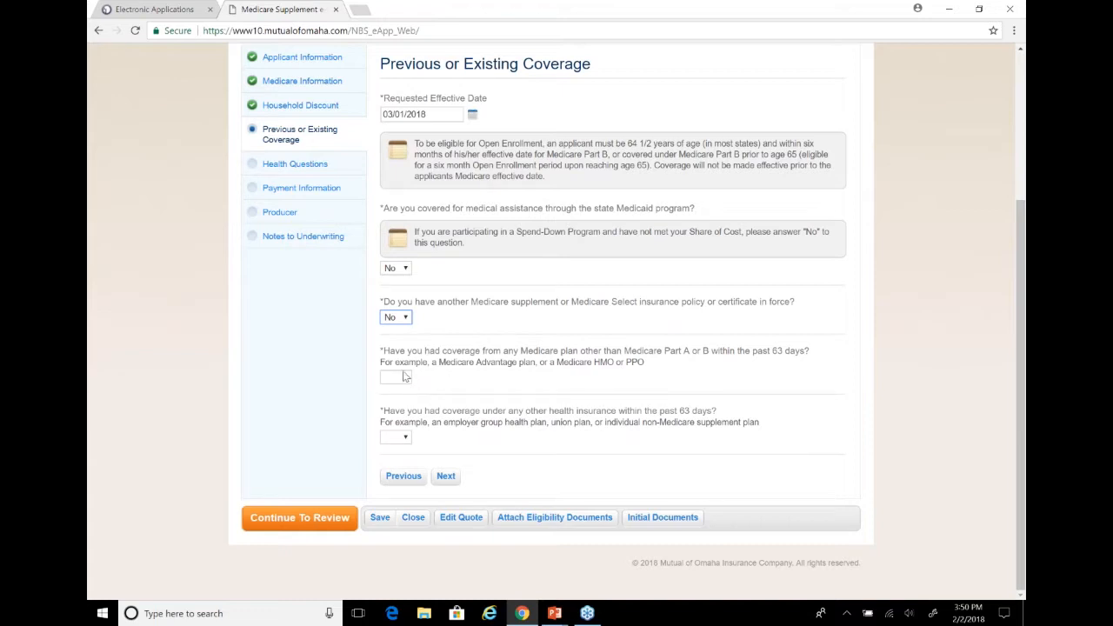
click(404, 377)
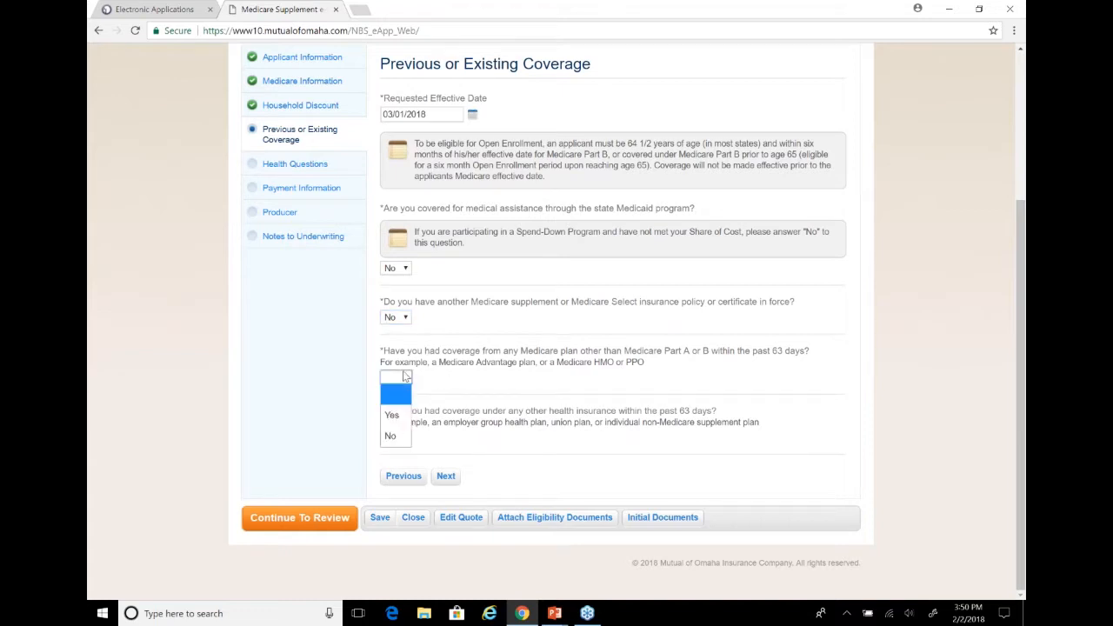
click(393, 418)
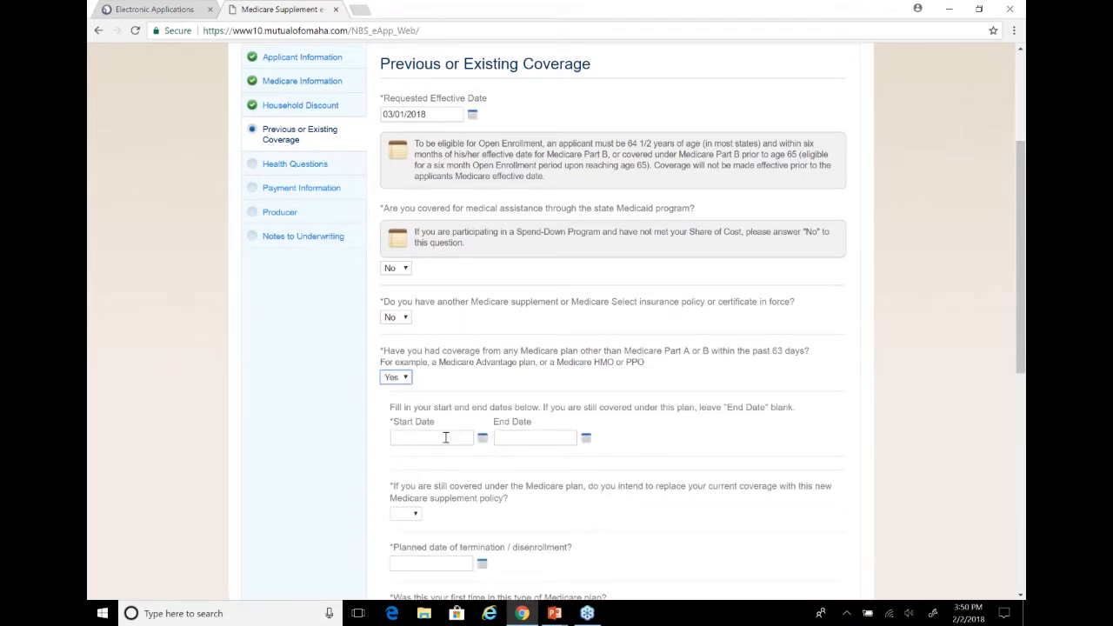
click(405, 384)
click(392, 434)
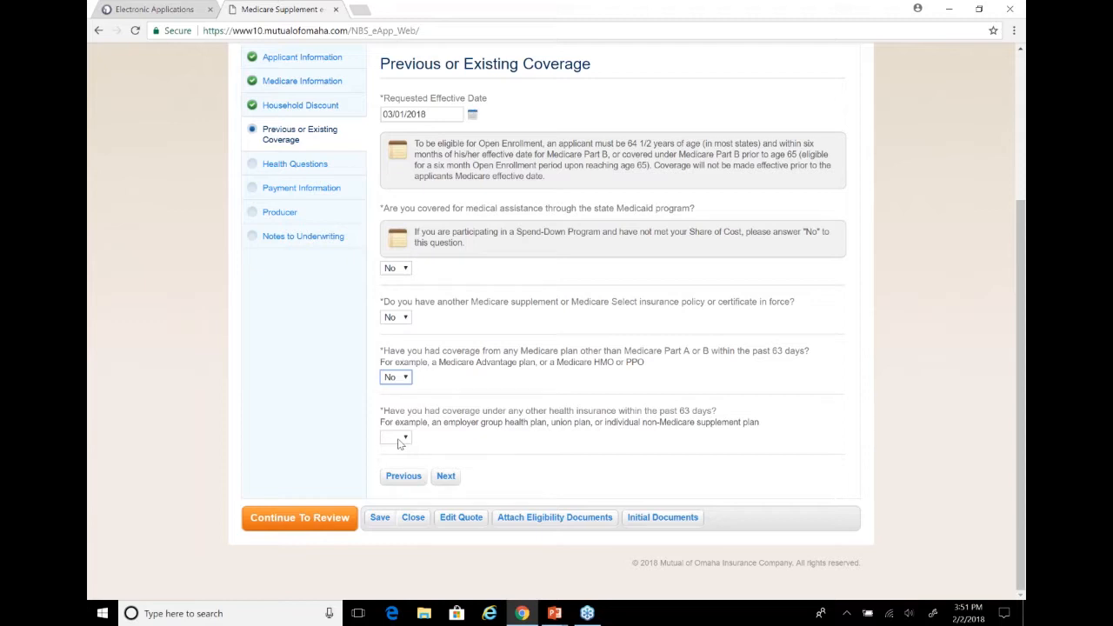
Try Yes for other health insurance coverage within the past 63 days, settle on No, and continue to Health Questions
click(398, 439)
click(392, 475)
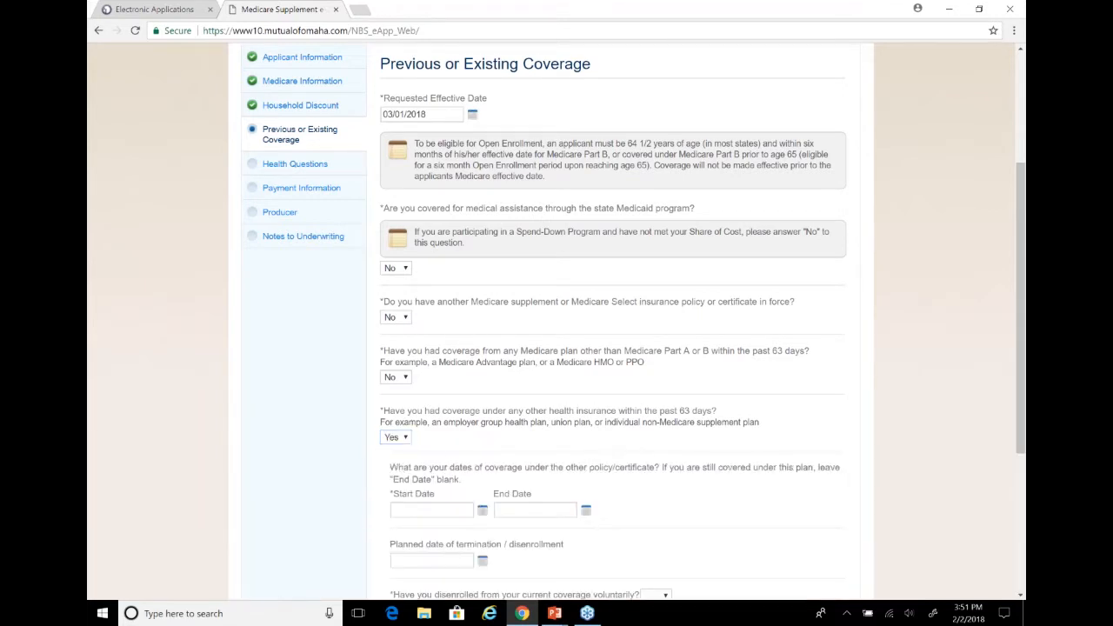
click(405, 438)
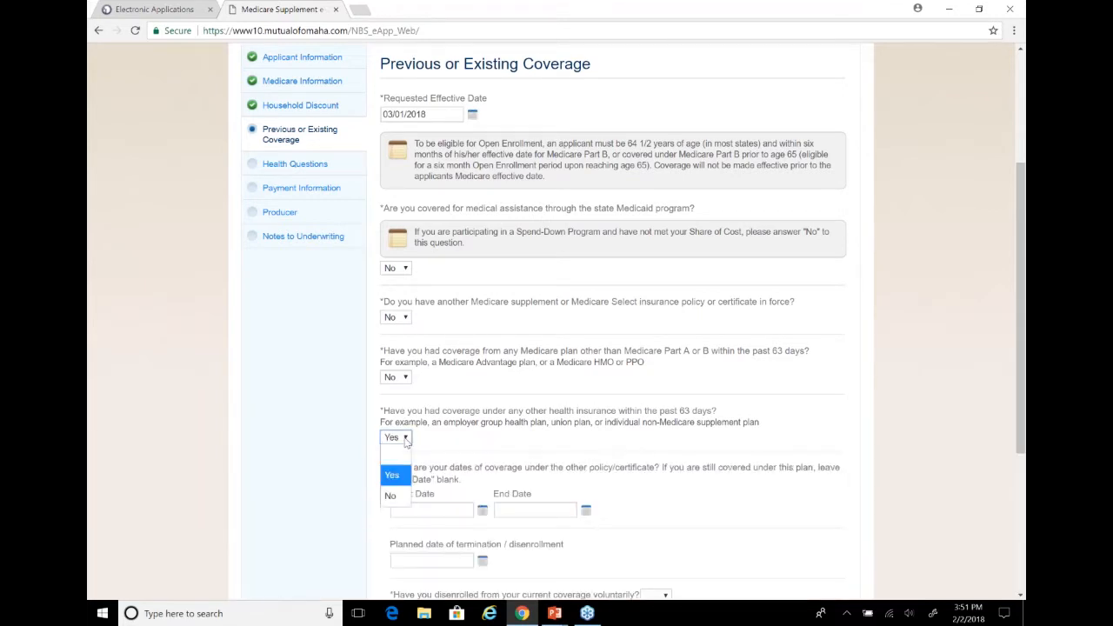
click(390, 496)
click(447, 479)
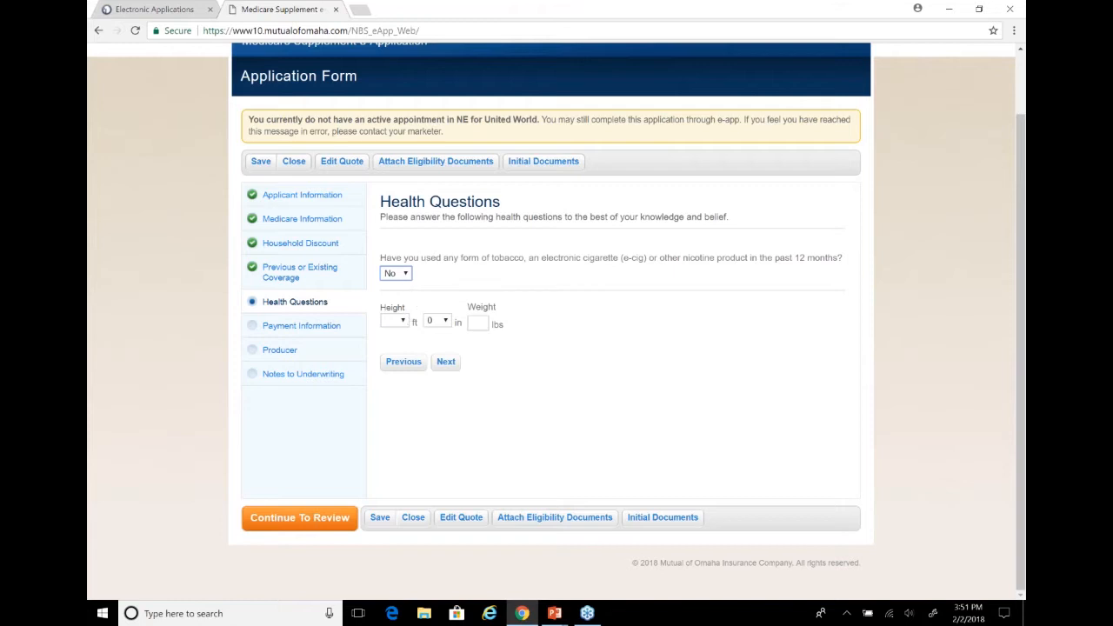
Leave the health questions as they are, continue to Payment Information, and answer No to a print for wet signature application
click(448, 365)
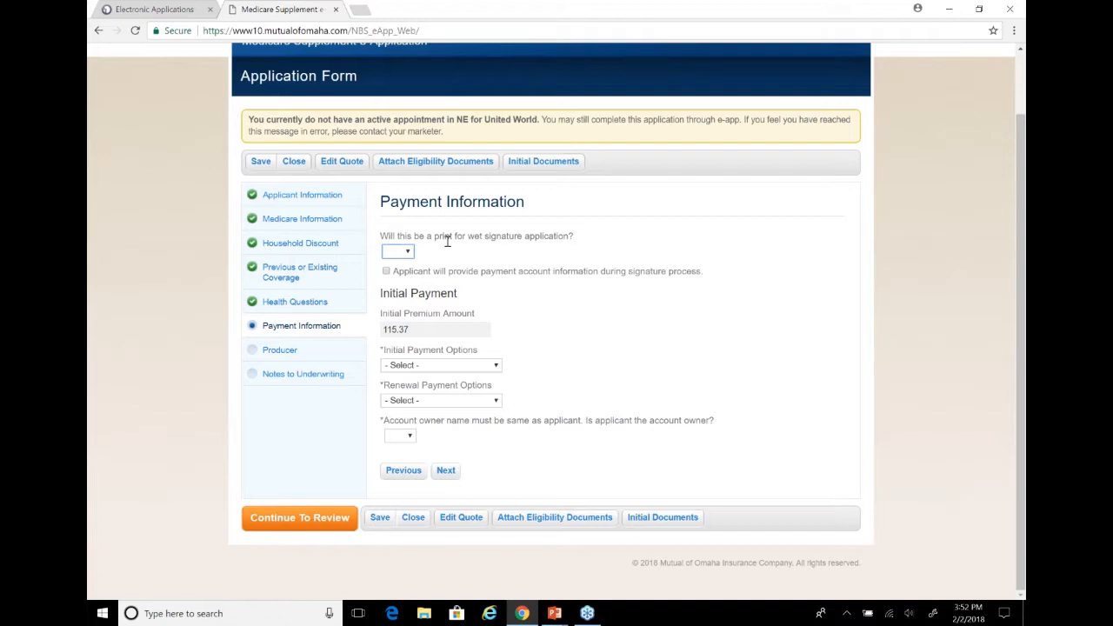
click(404, 252)
click(396, 289)
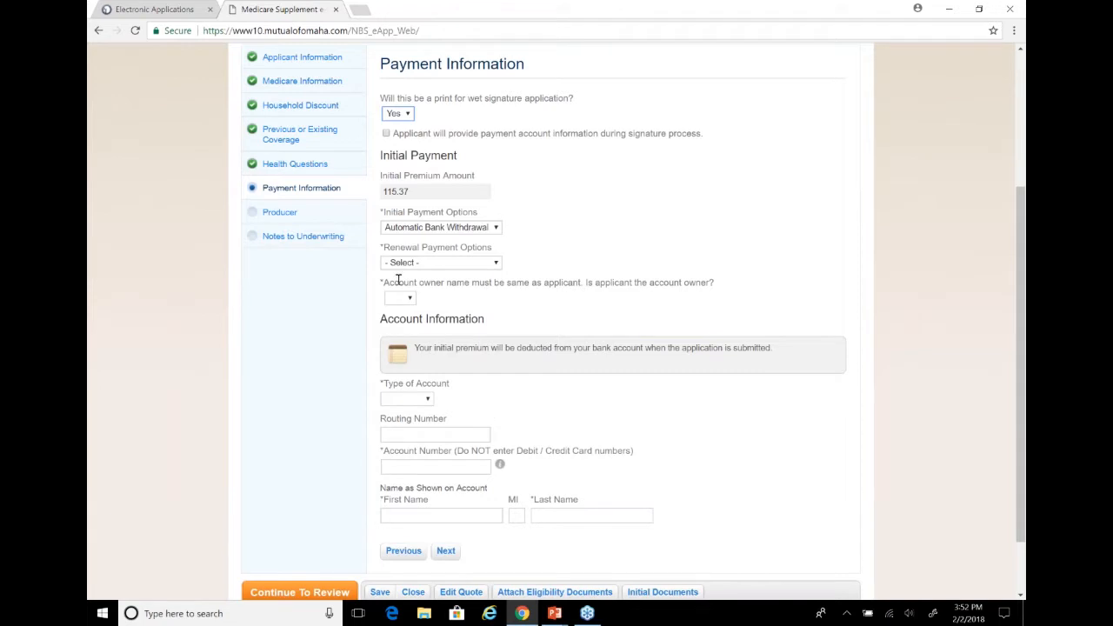
click(407, 116)
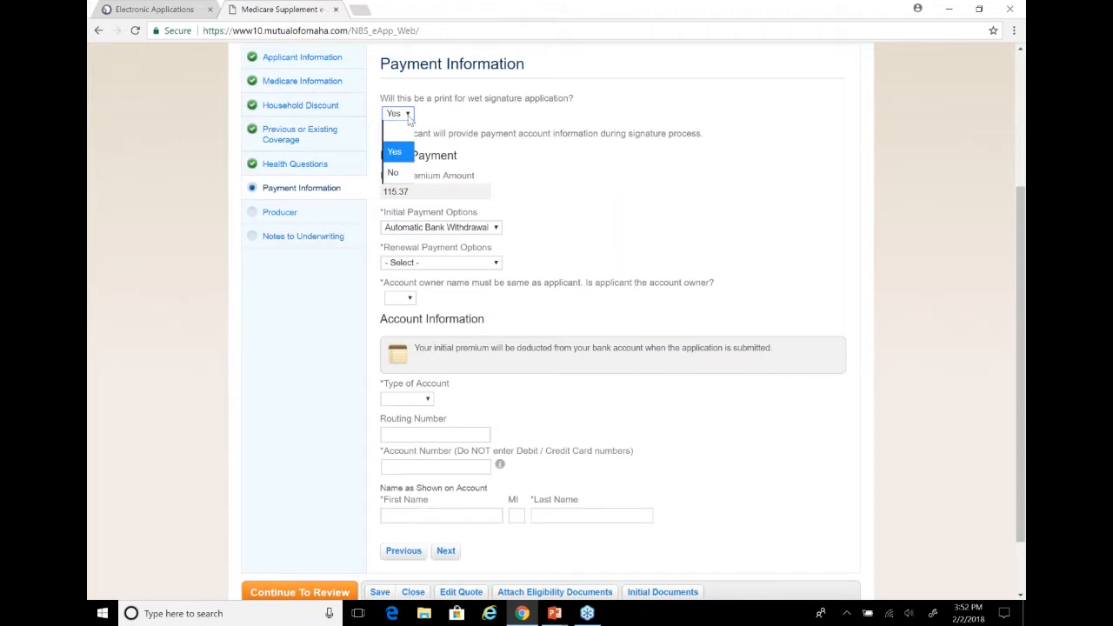
click(395, 174)
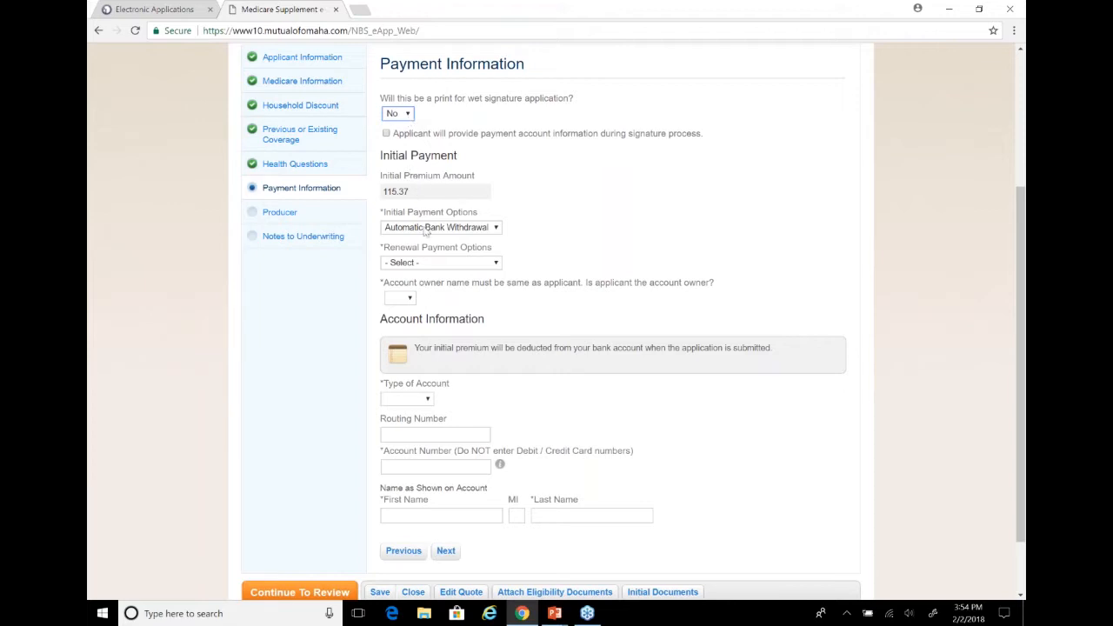
Set both the initial and the renewal payment options to Automatic Bank Withdrawal
click(425, 228)
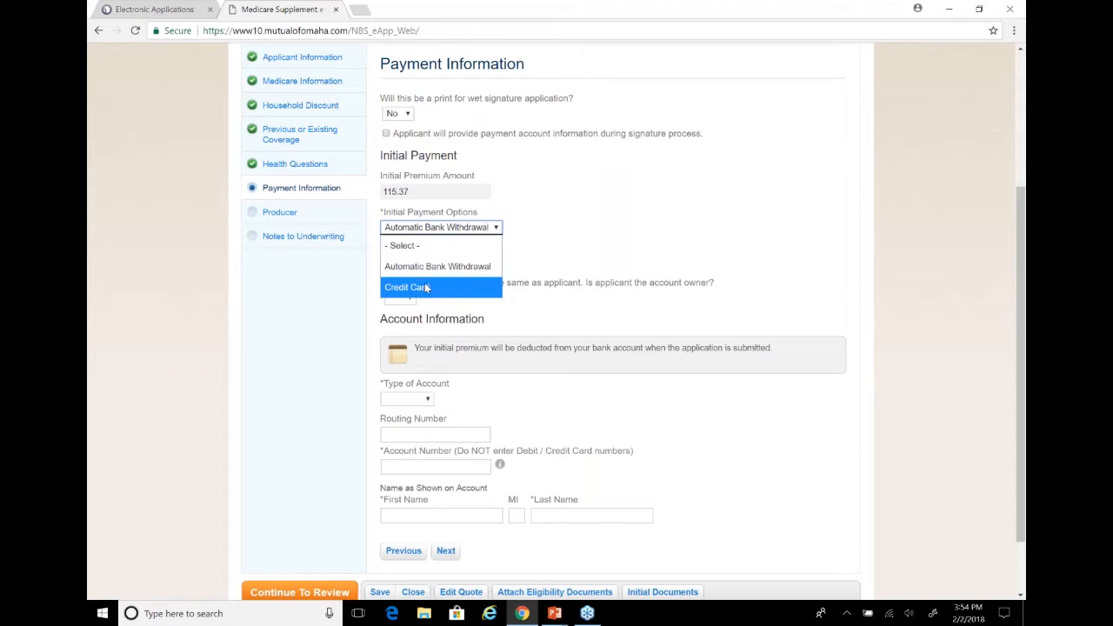
click(434, 268)
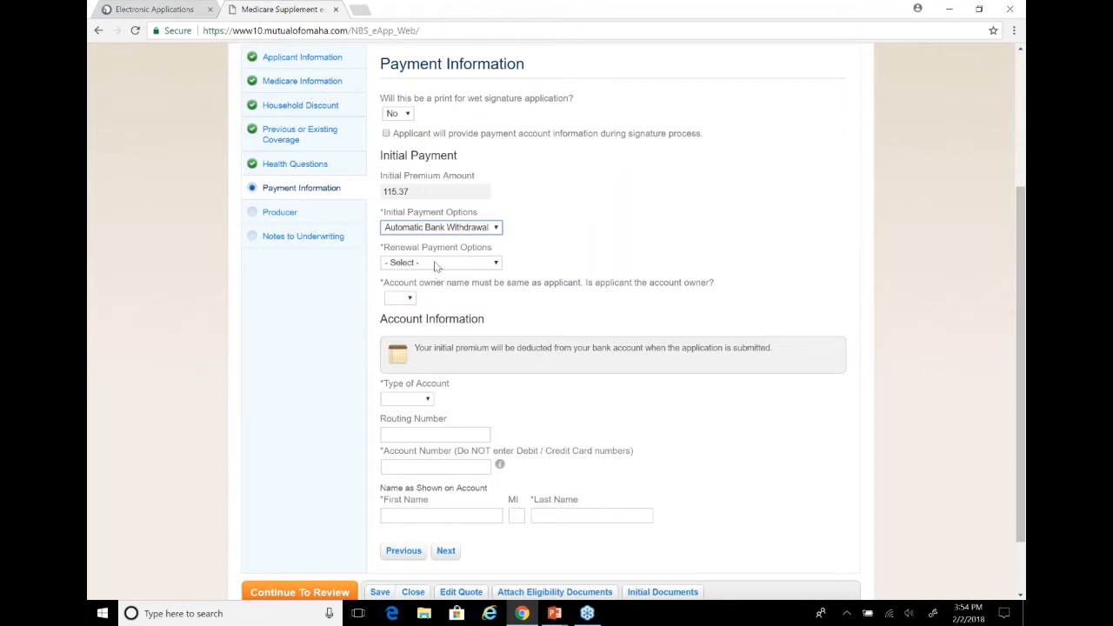
click(432, 264)
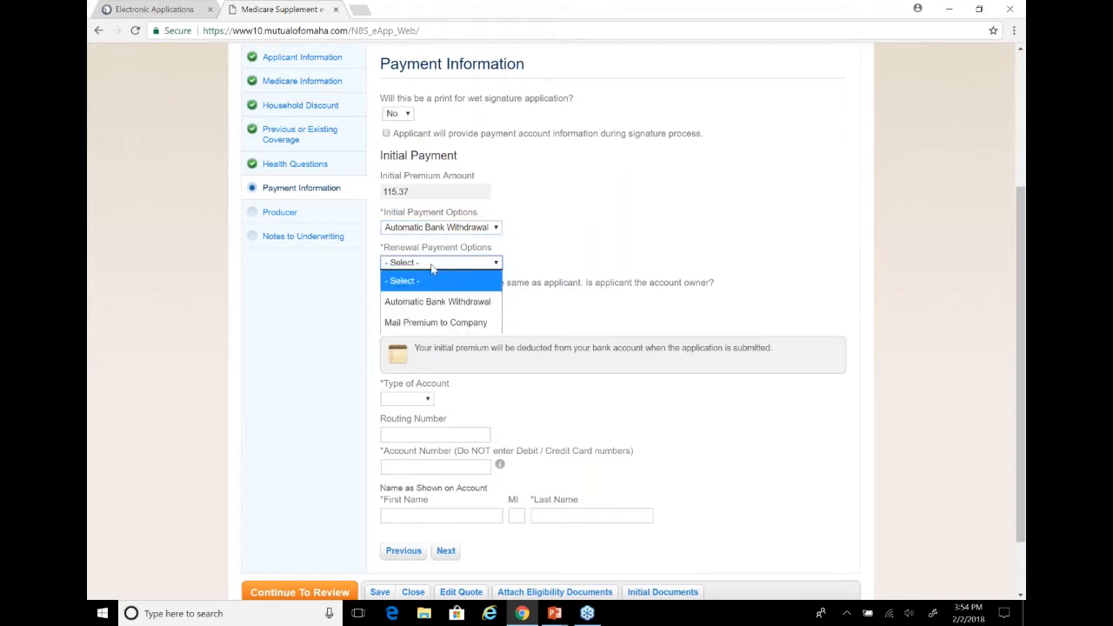
click(474, 313)
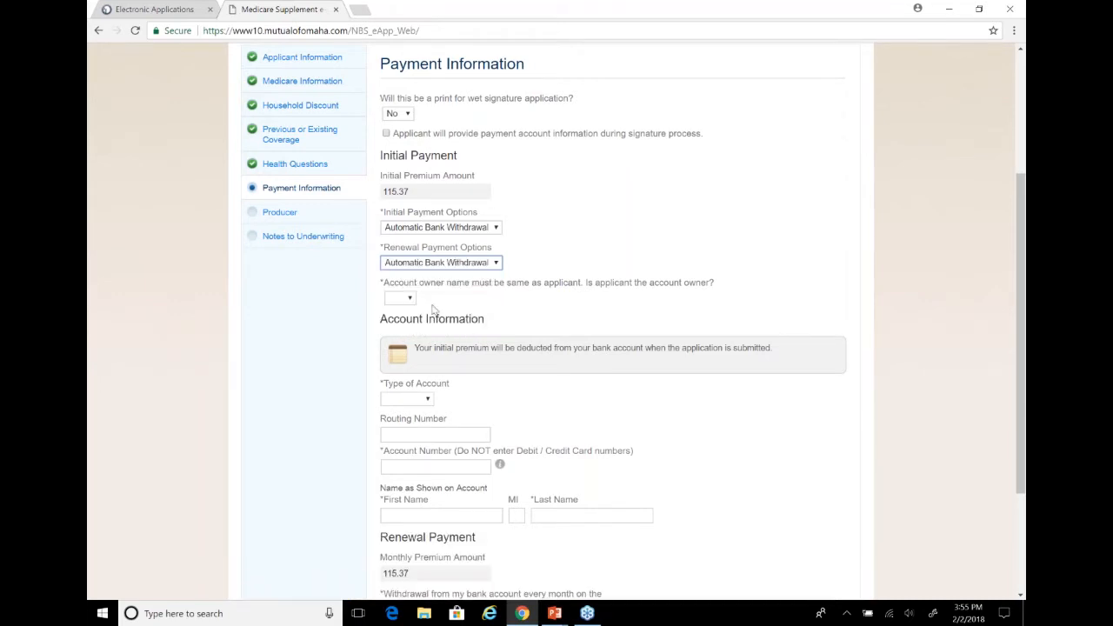
Answer Yes to the applicant being the account owner and set the type of account to Checking
click(398, 299)
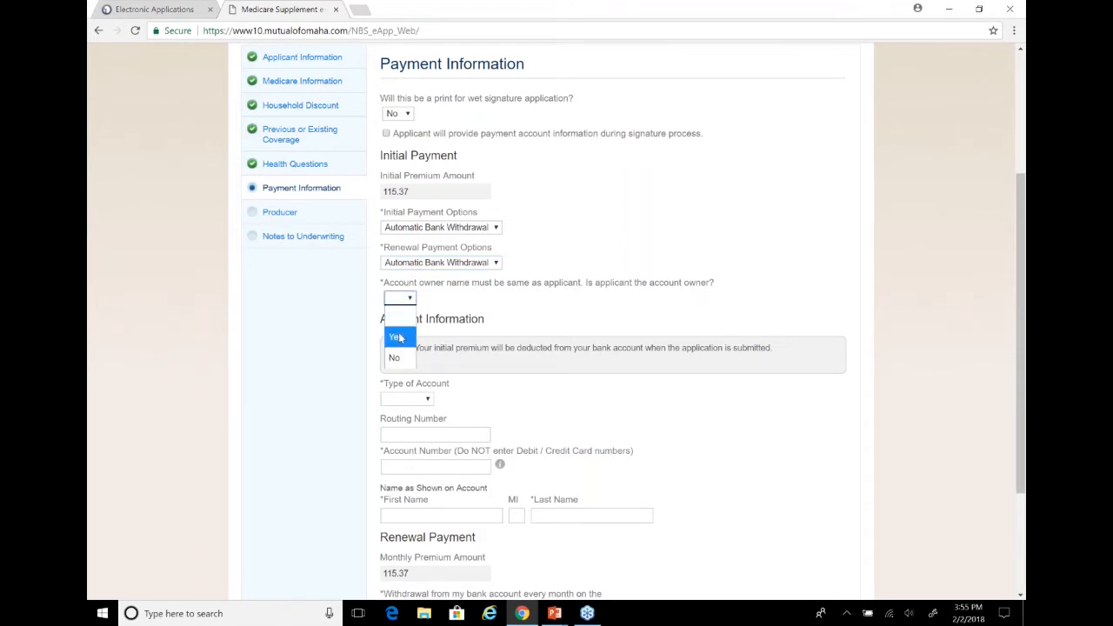
click(399, 338)
click(391, 403)
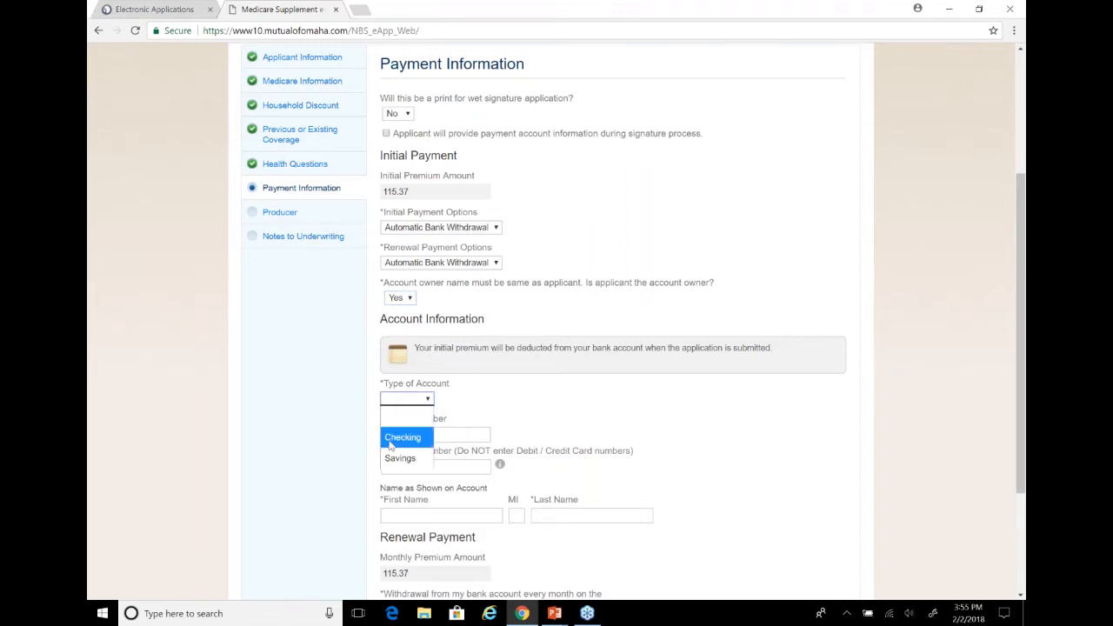
click(390, 442)
Enter the bank routing number and the account number in the account information
click(393, 437)
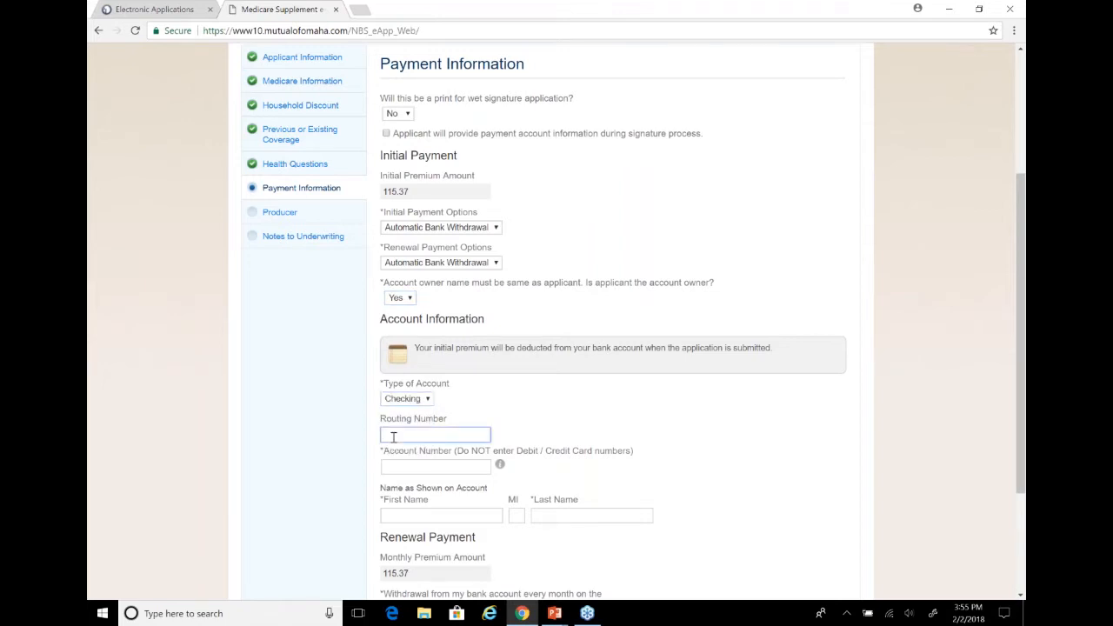
text(100000076)
click(407, 467)
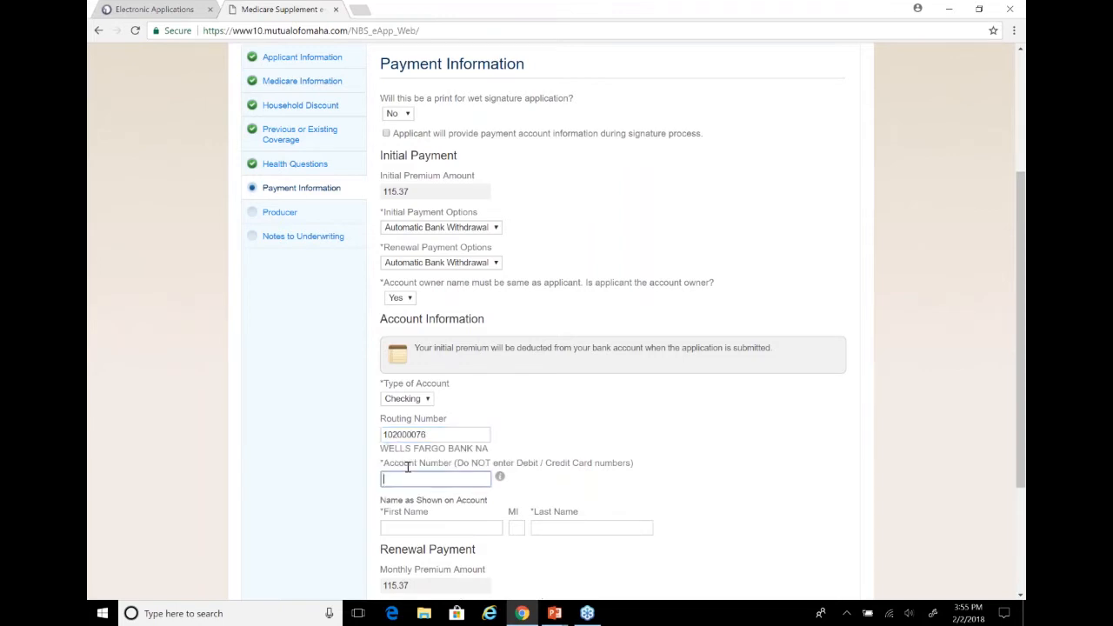
text(12345678)
Fill in the account holder's first and last name as shown on the account, leaving the middle initial blank
click(422, 528)
text(John)
key(Tab)
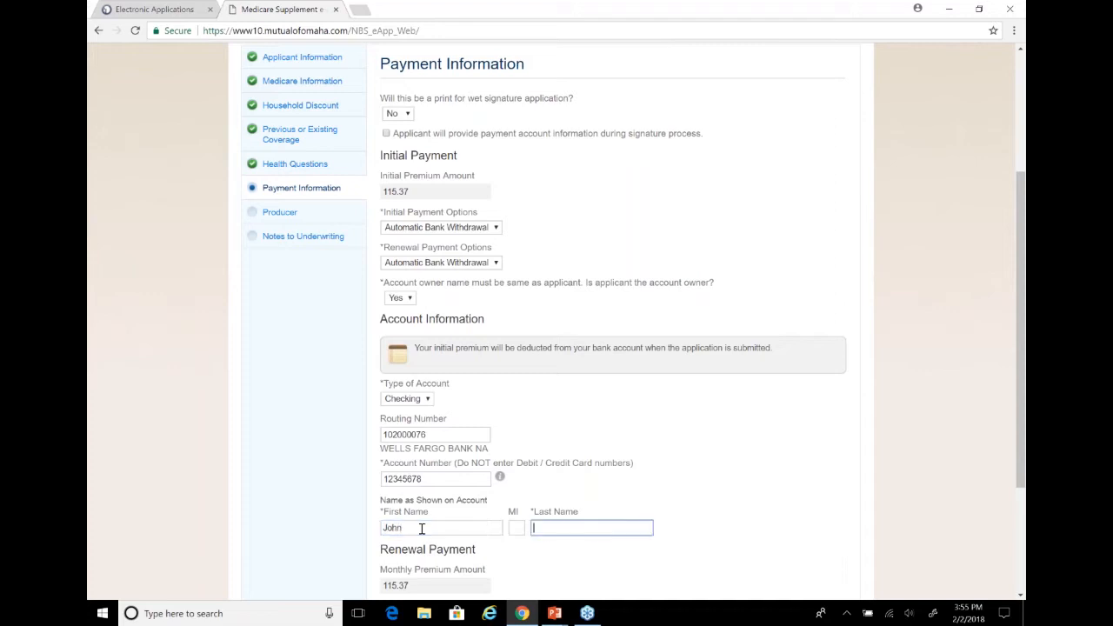
text(Smith)
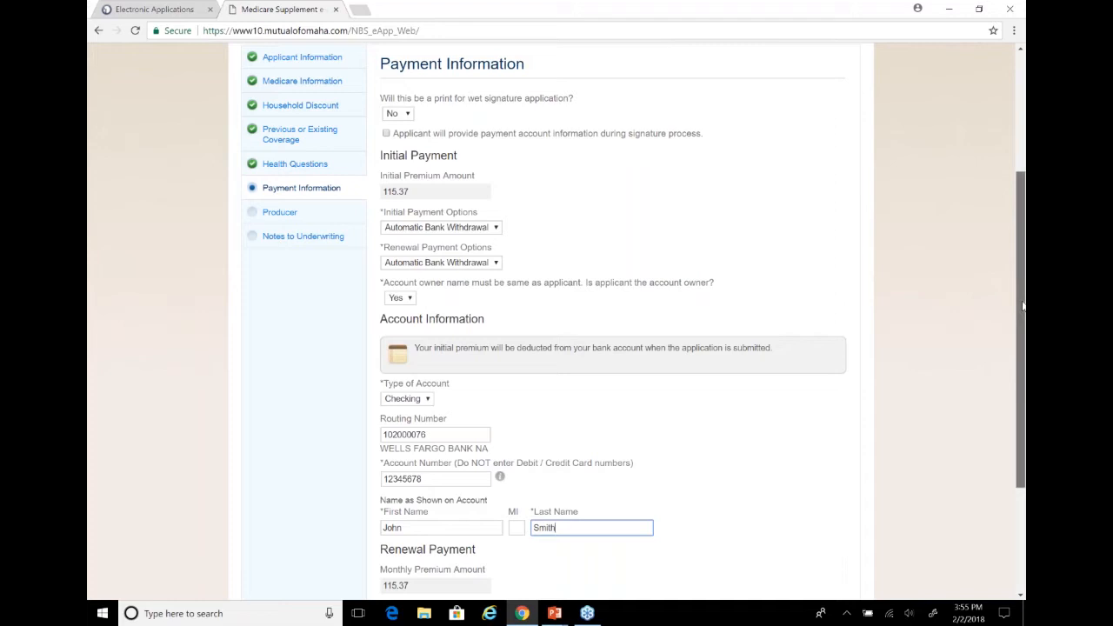
Set the monthly renewal withdrawal from the bank account to the 1st and continue to the Producer section
scroll(1023, 304, down, 2)
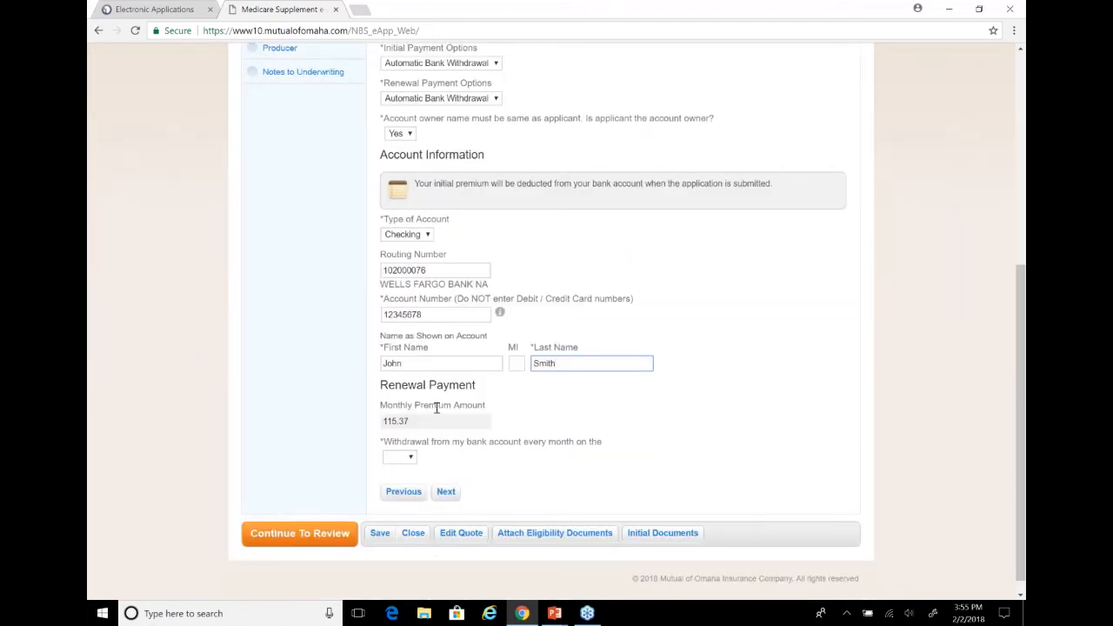
click(408, 457)
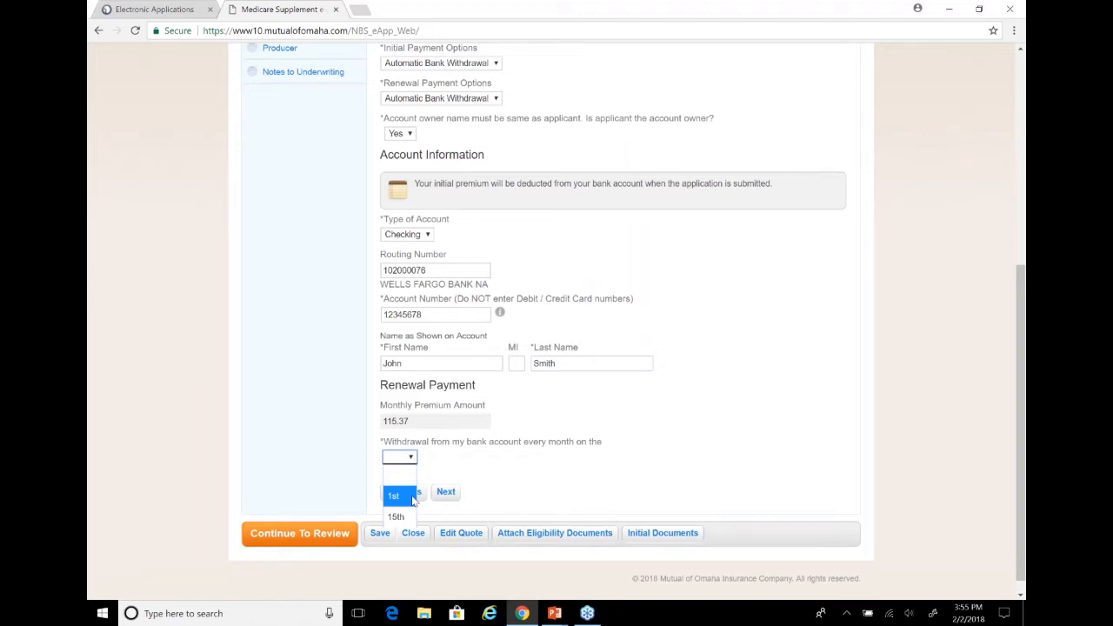
click(413, 498)
click(447, 493)
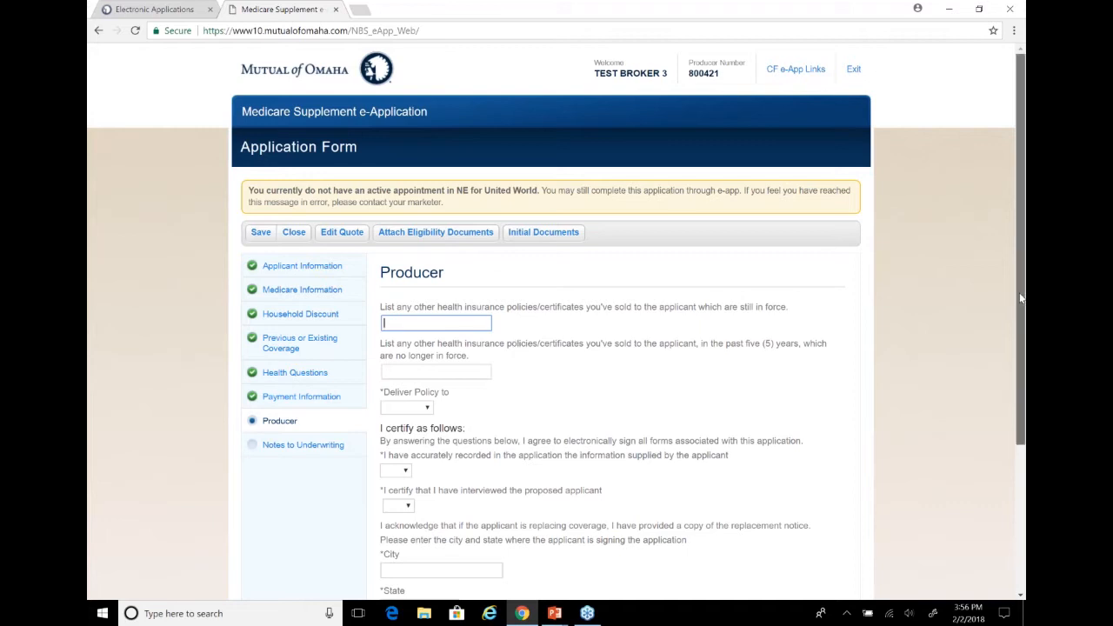
Leave the lists of other policies sold blank and set Deliver Policy to Producer
scroll(1021, 298, down, 1)
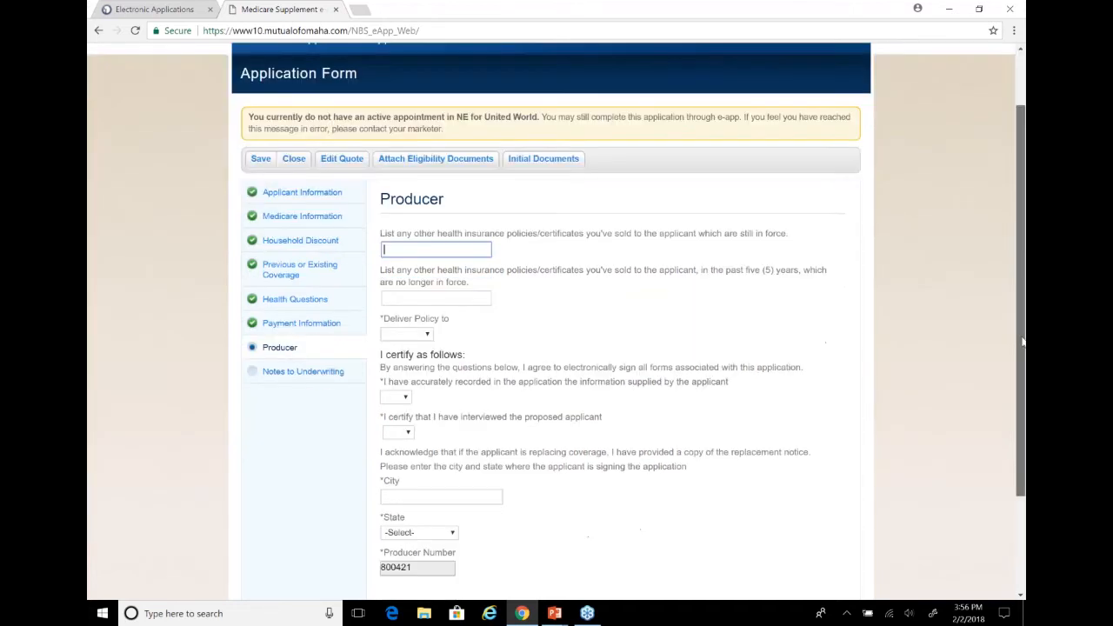
click(426, 334)
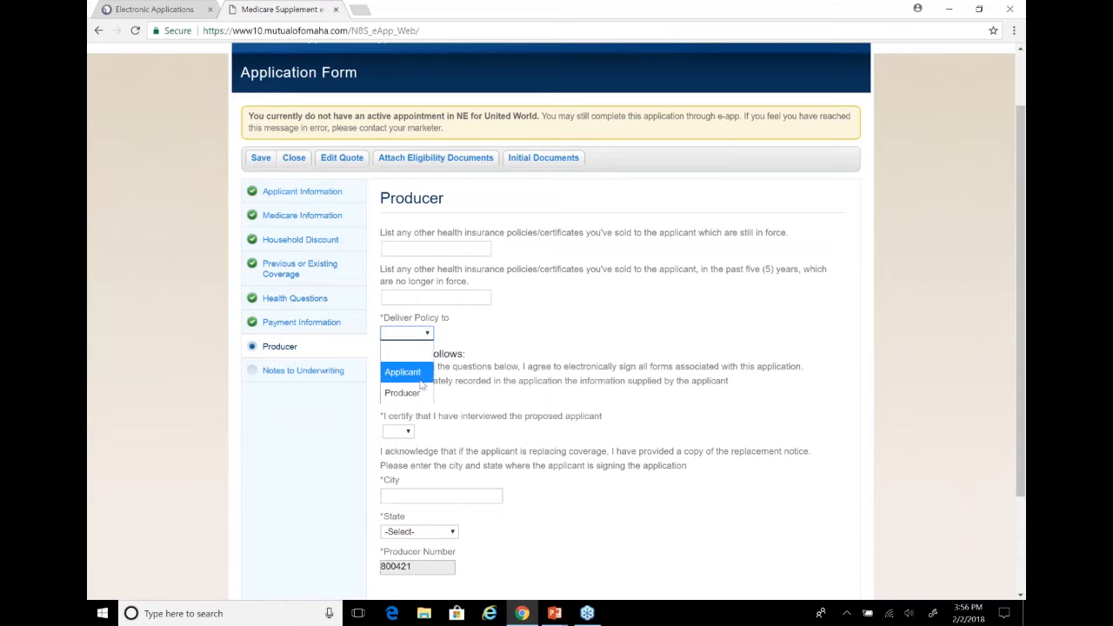
click(404, 394)
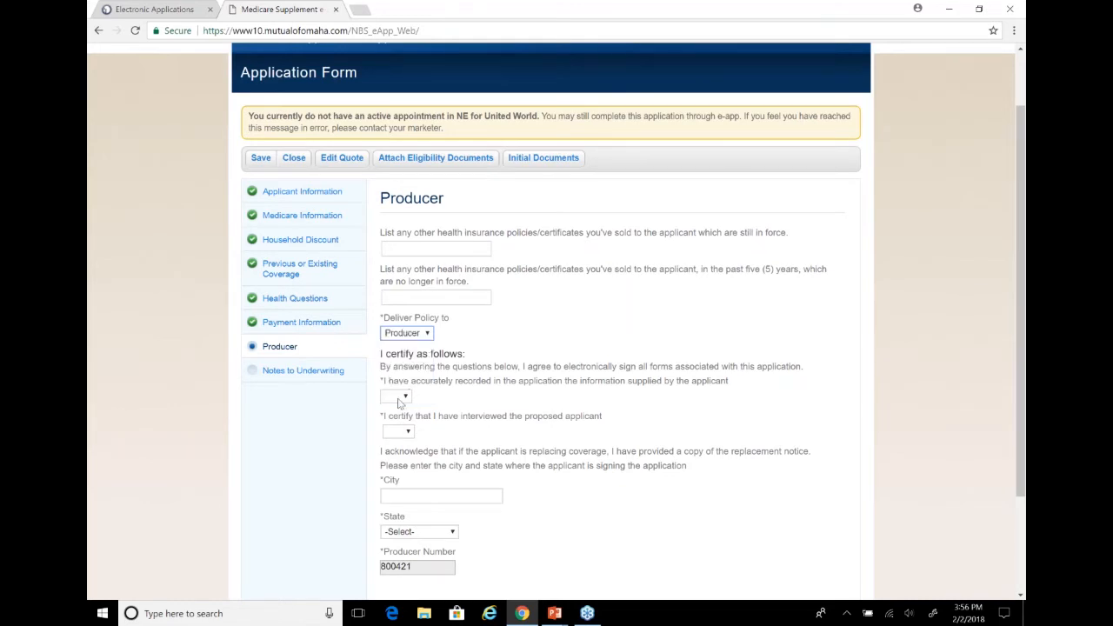
Answer Yes to both producer certifications, on accurately recording the applicant's information and on having interviewed the proposed applicant
click(399, 399)
click(392, 435)
click(402, 432)
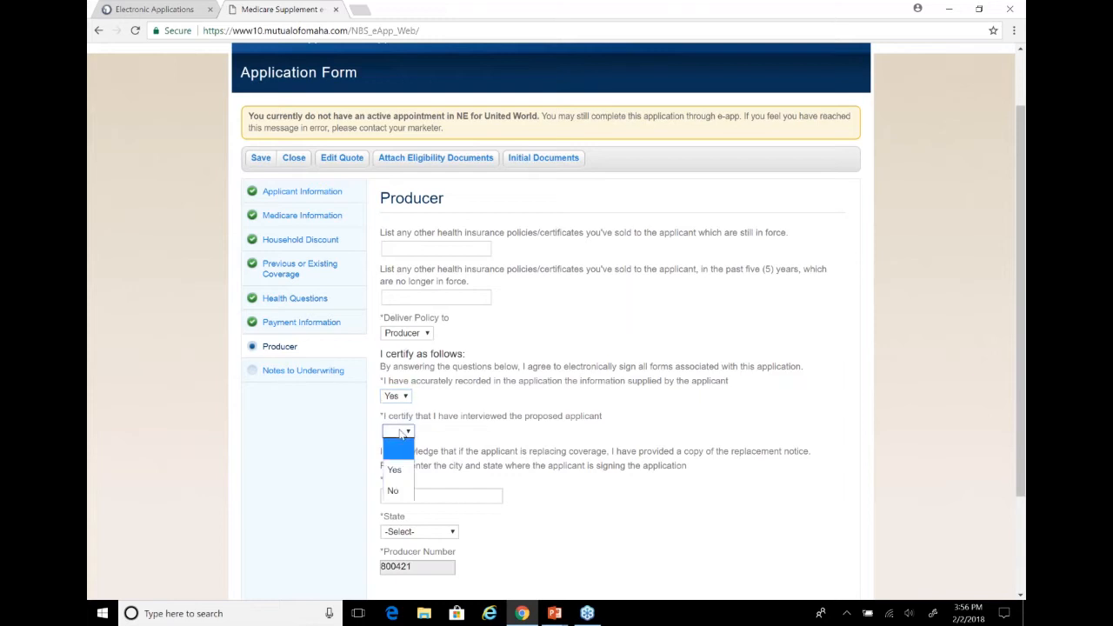
click(399, 471)
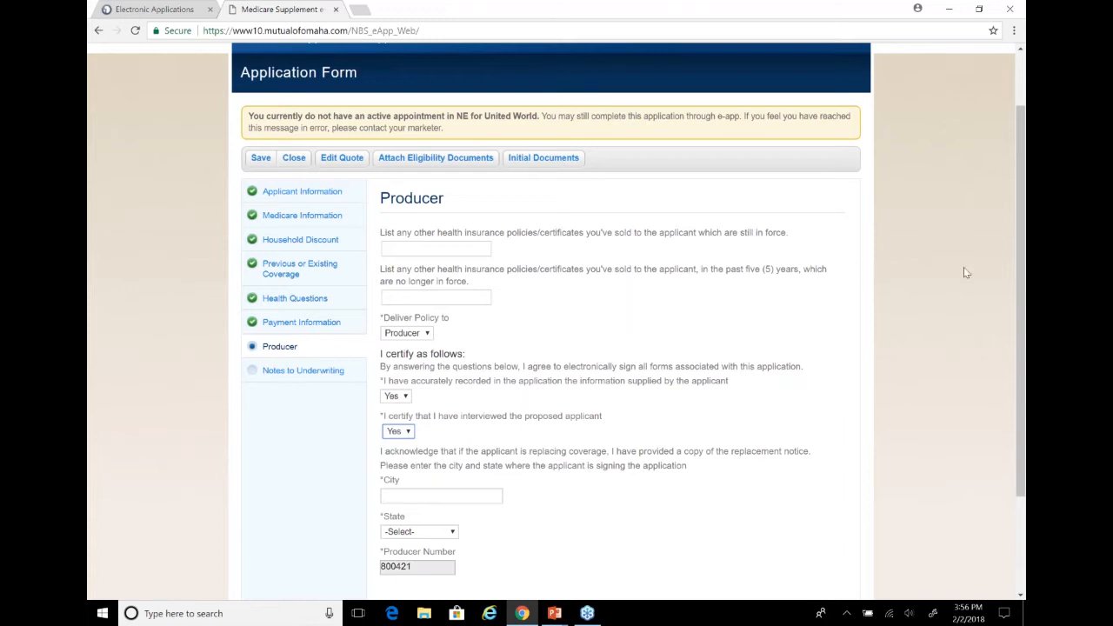
Set the signing location to Omaha, Nebraska, and continue to the Notes to Underwriting section
click(1013, 246)
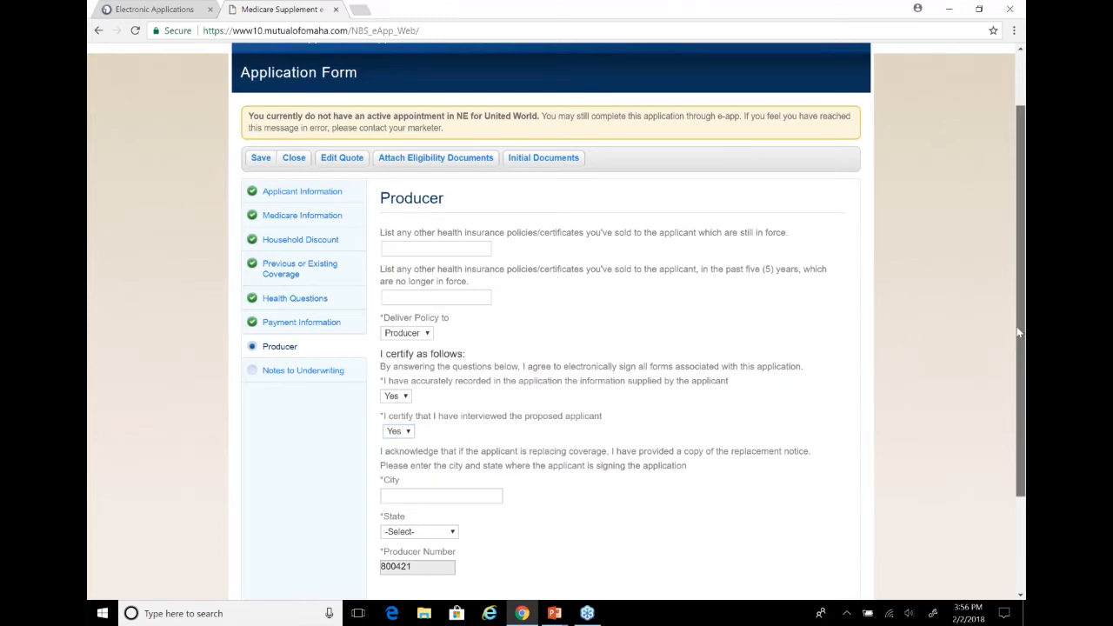
scroll(1019, 333, down, 3)
click(465, 364)
text(Omaha)
key(Tab)
key(n)
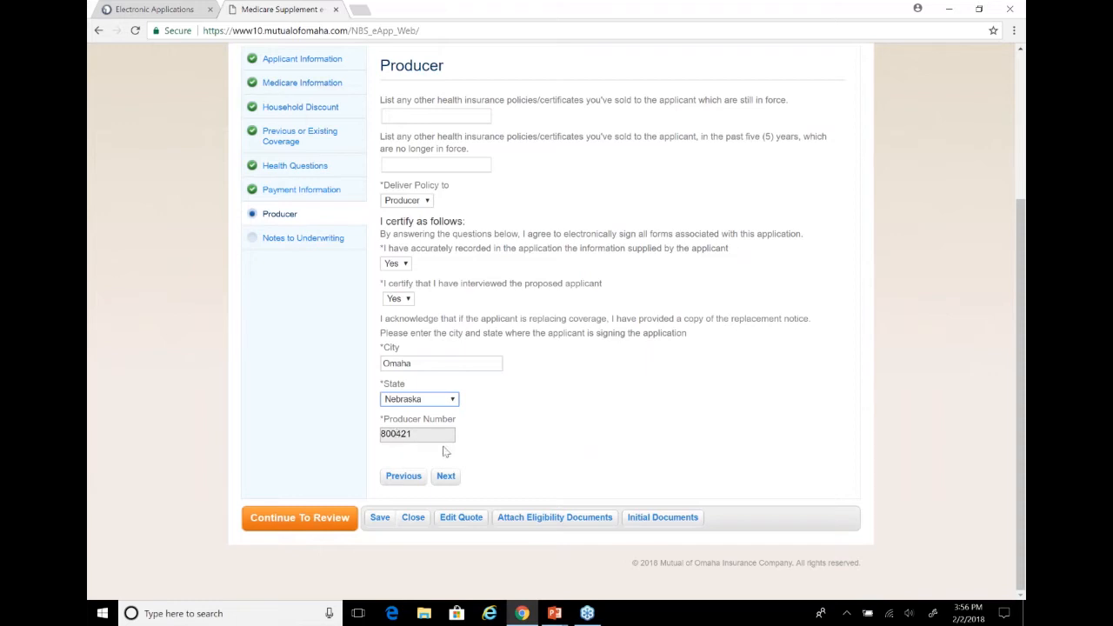
click(447, 476)
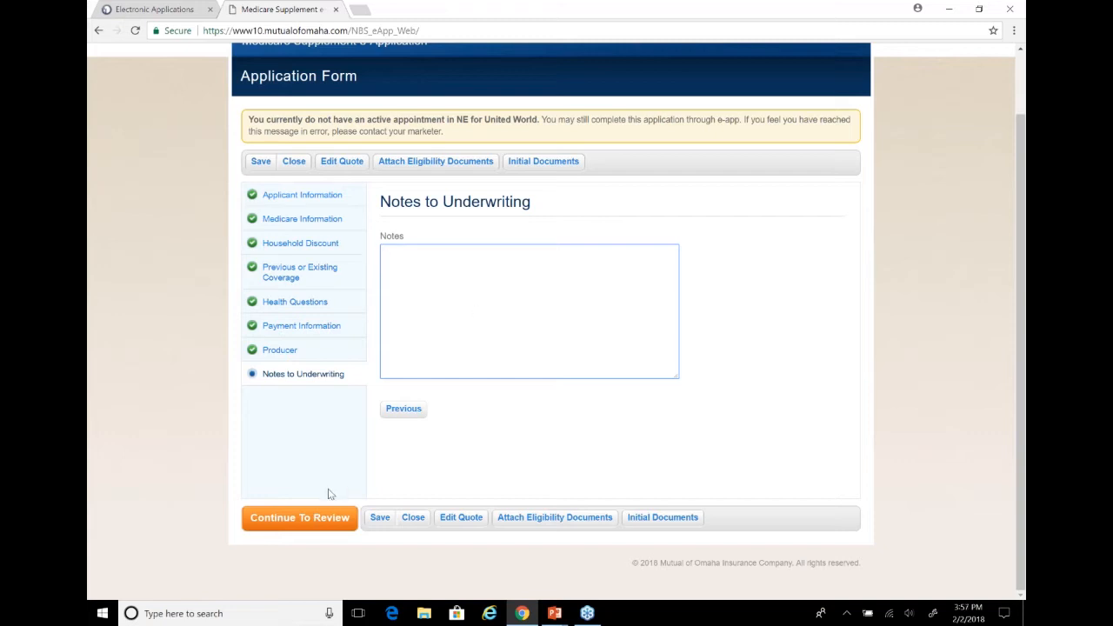
Leave the underwriting notes blank and proceed to the application review without editing the applicant's Medicare eligibility details
click(319, 520)
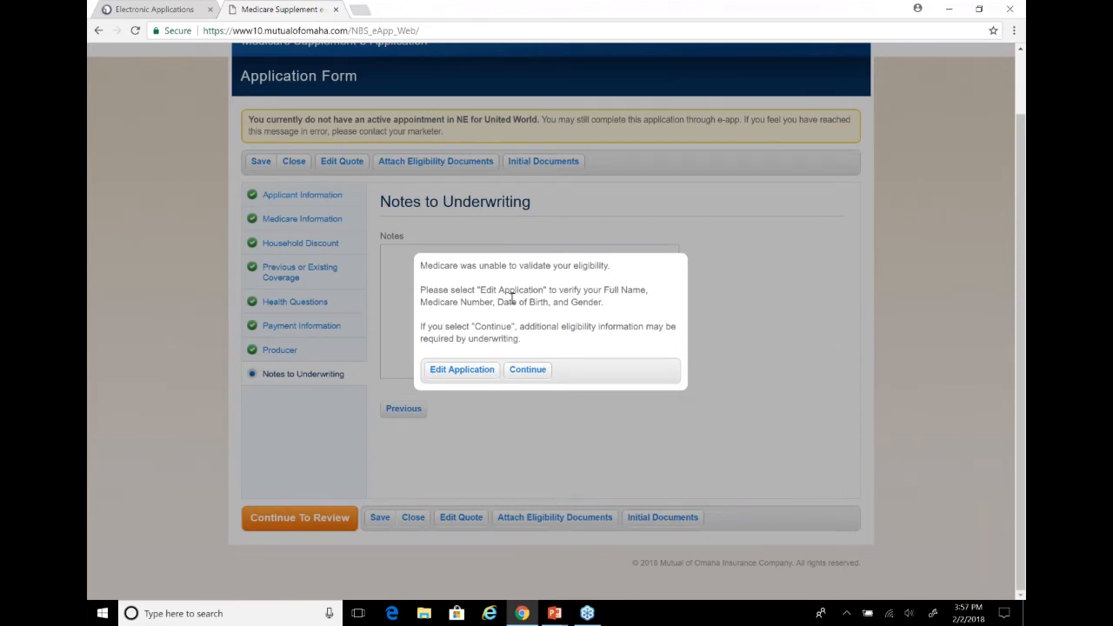
click(528, 370)
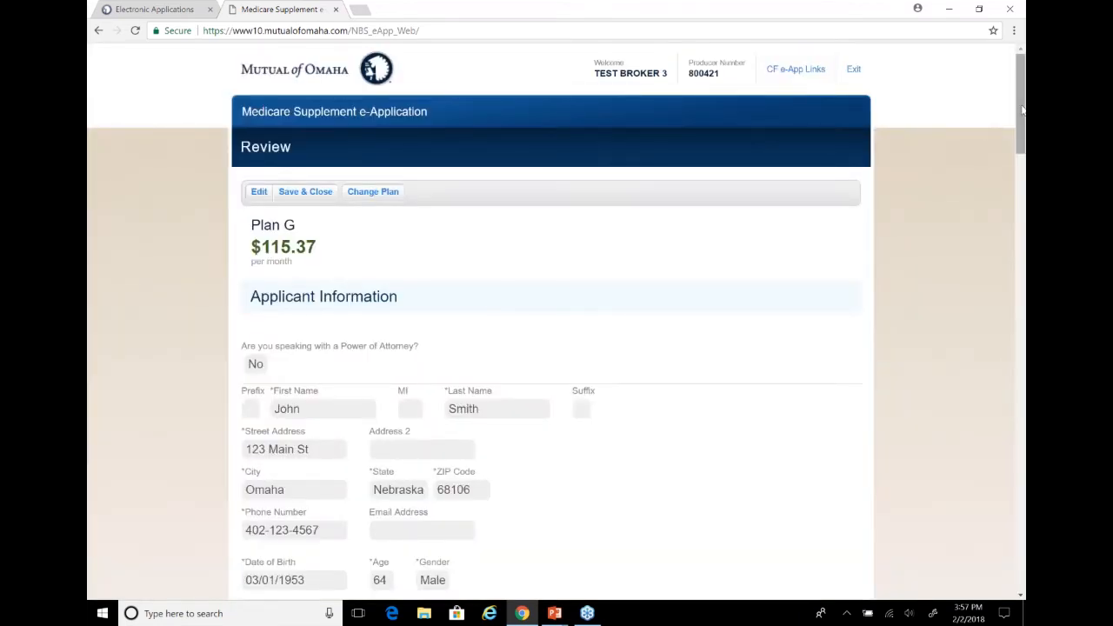
View the Outline of Coverage document listed at the end of the review, and close it again
drag(1023, 119, 1024, 557)
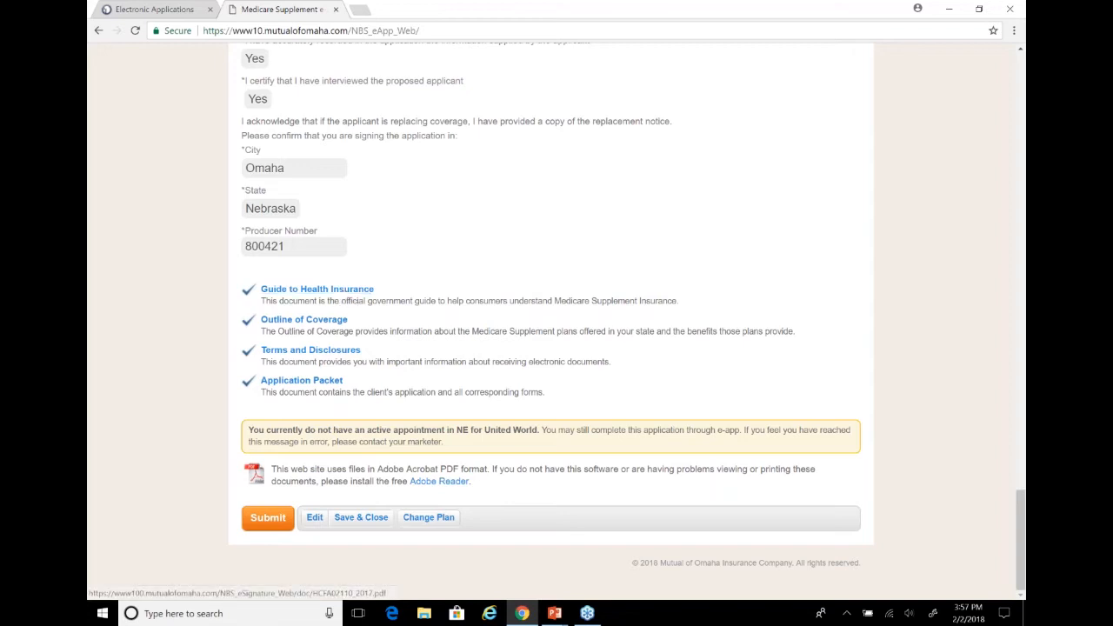
click(332, 321)
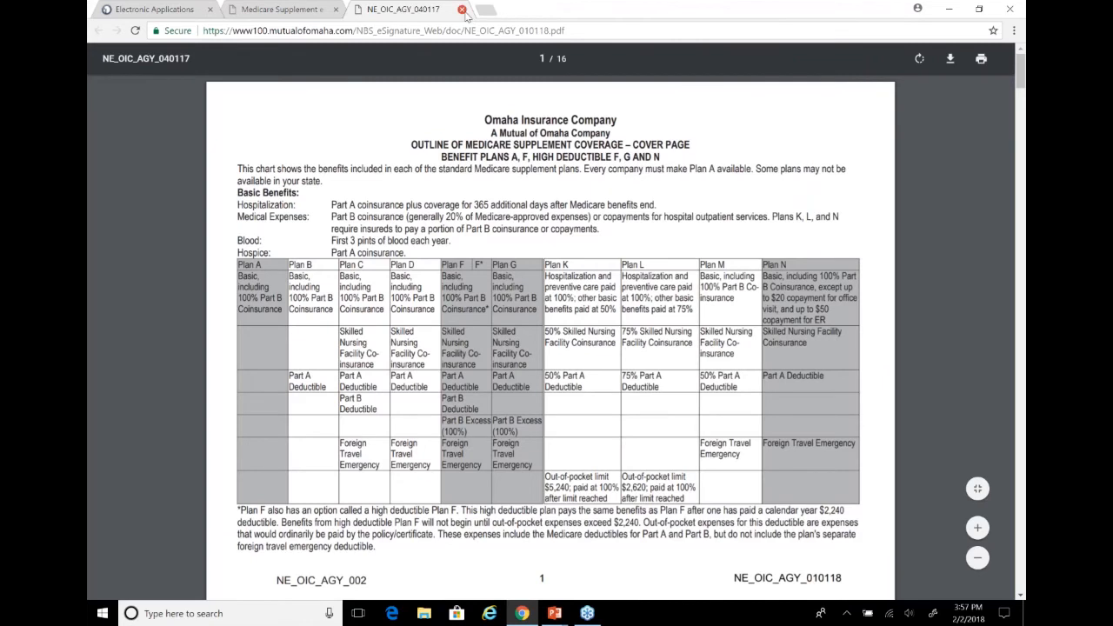
click(461, 10)
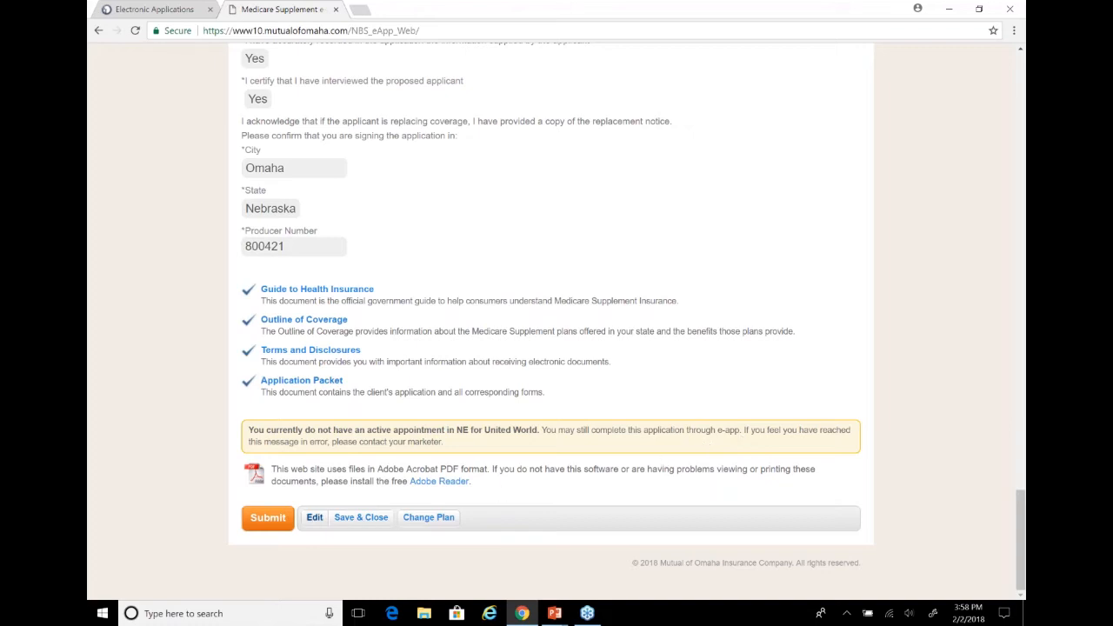
Submit the reviewed application and look over the applicant signing instructions and optional dental plans
click(267, 518)
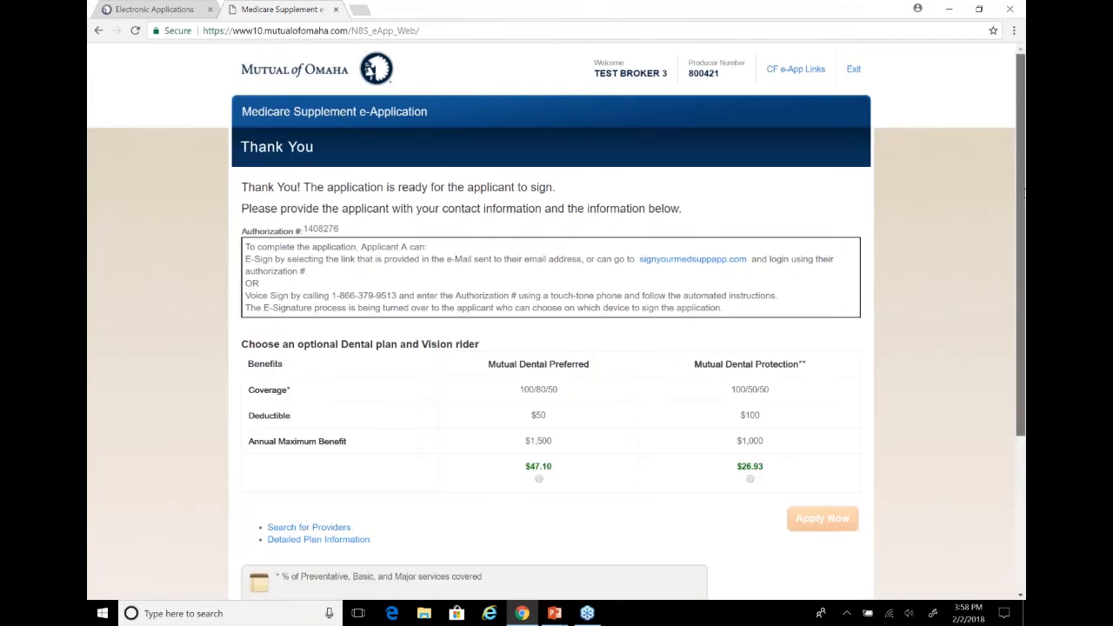
drag(1024, 214, 1024, 249)
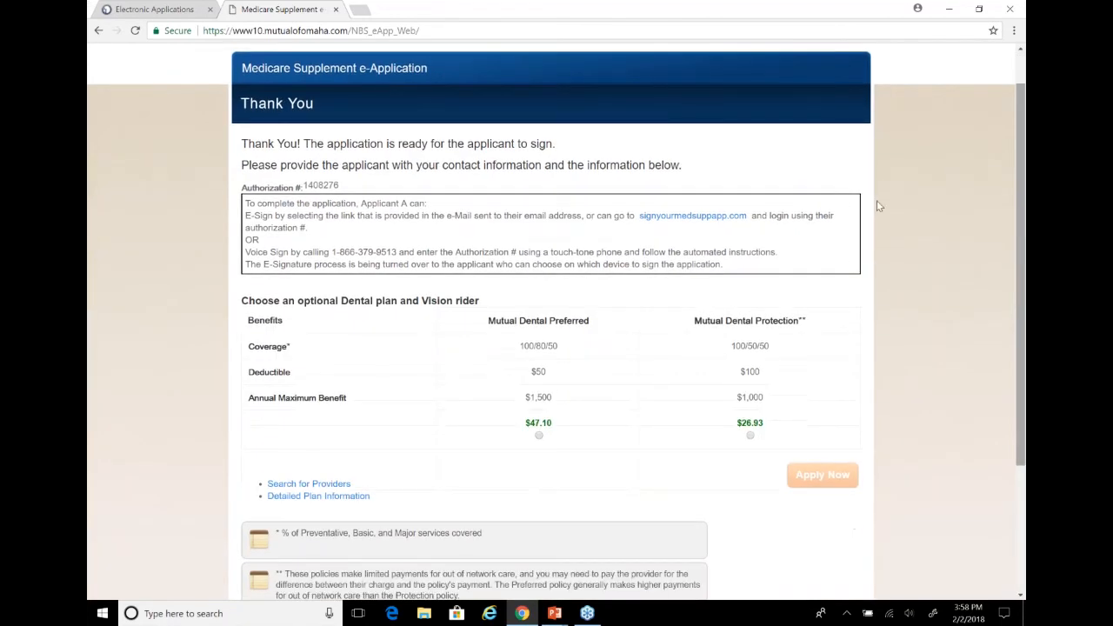
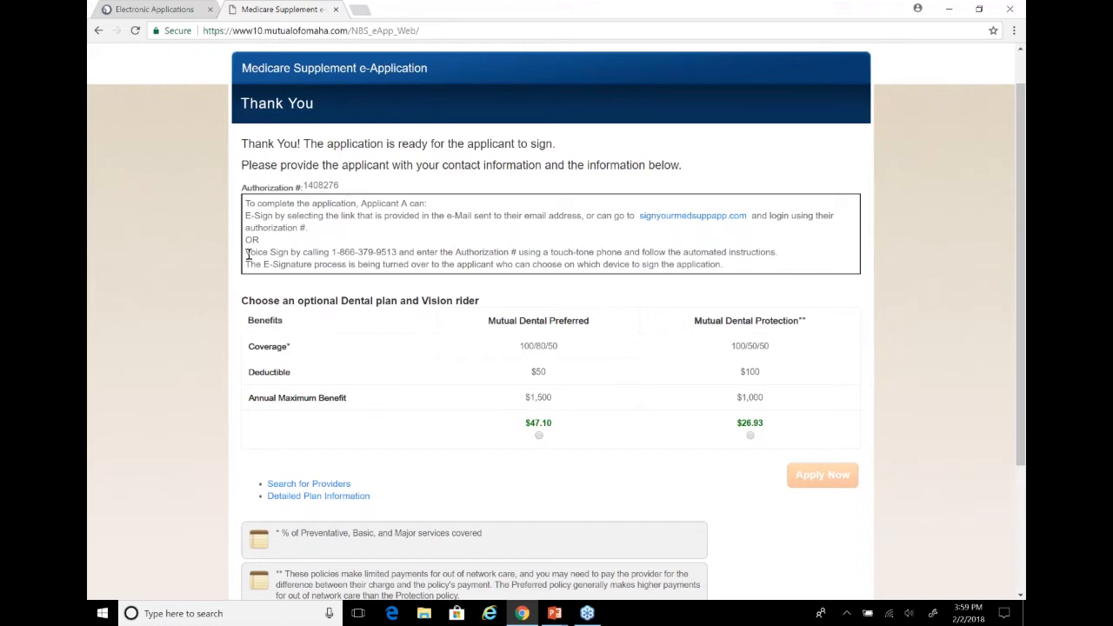
Highlight the Voice Sign instruction and its phone number in the applicant's signing instructions
drag(248, 254, 335, 255)
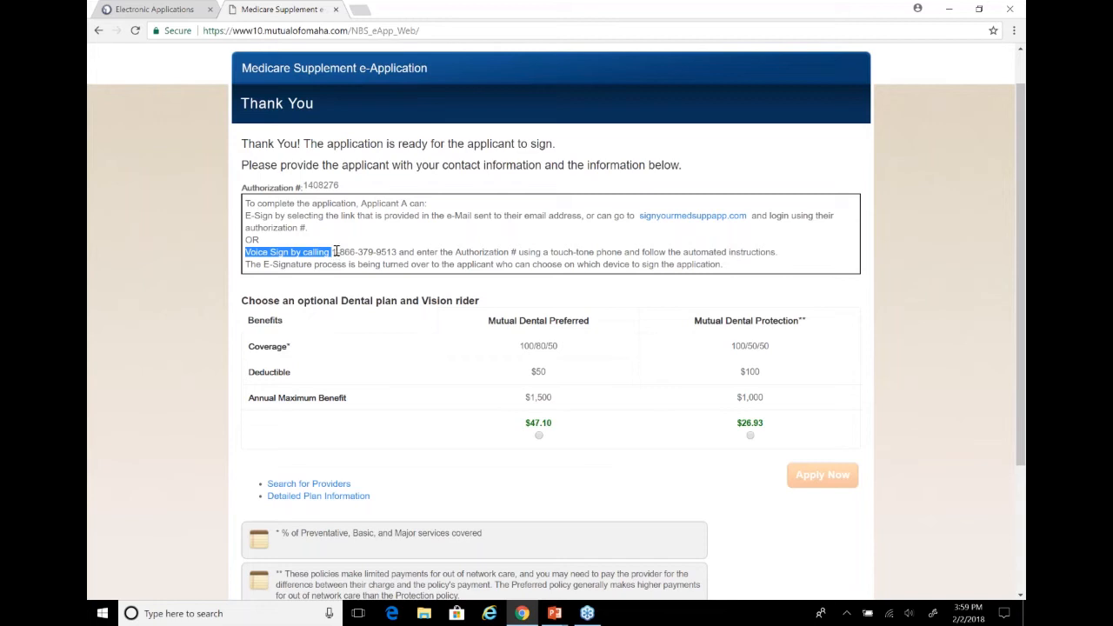
click(336, 252)
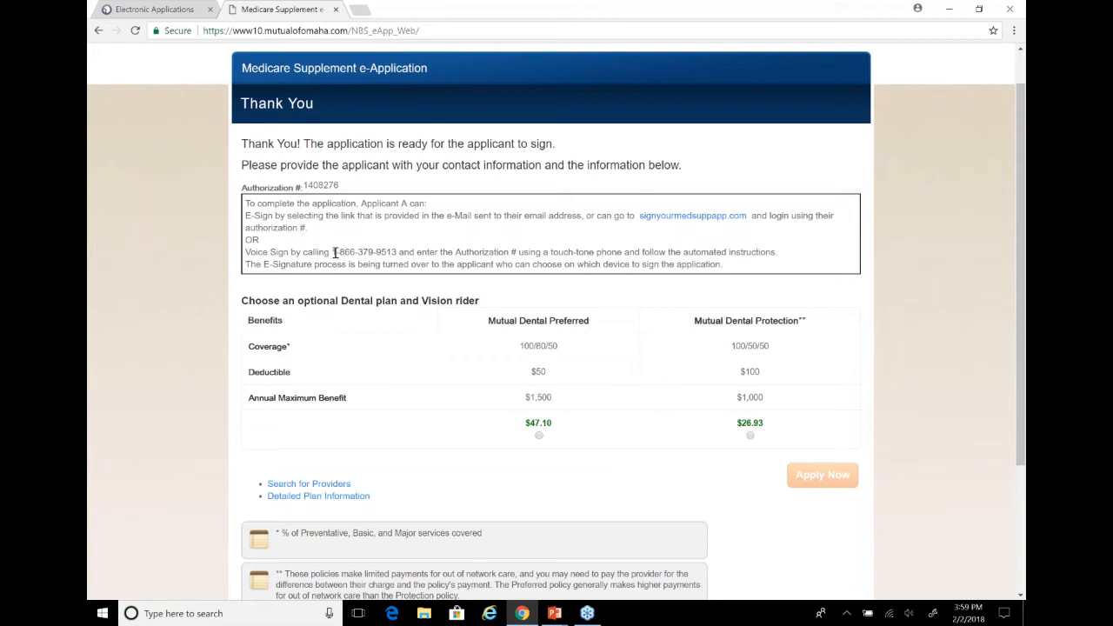
drag(333, 252, 395, 251)
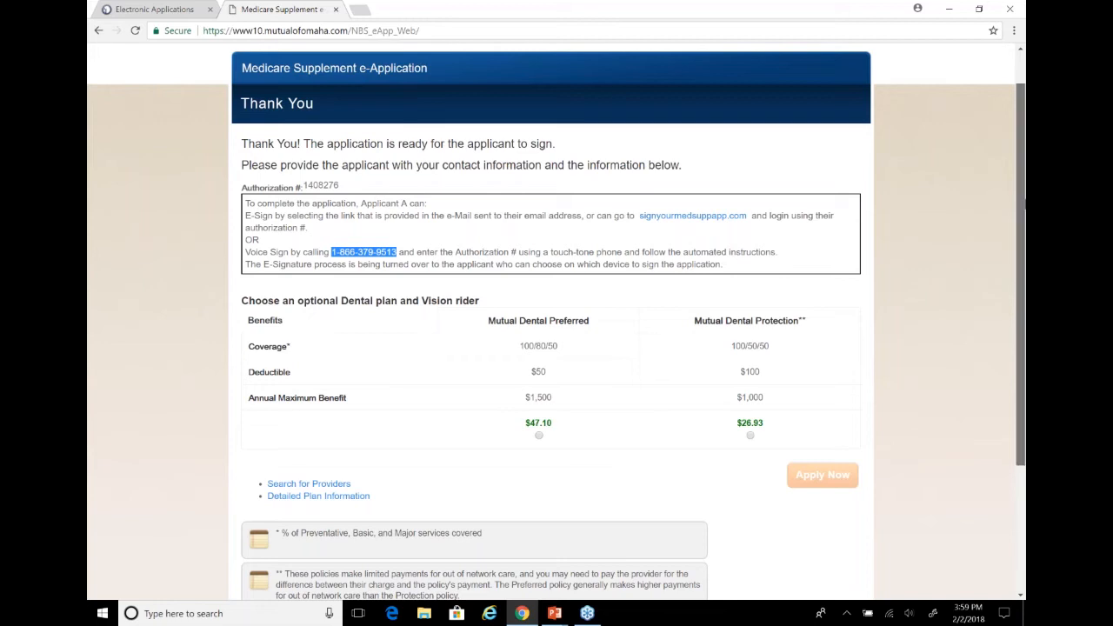
Select the Mutual Dental Preferred plan without the vision rider and start the dental application
scroll(529, 313, down, 1)
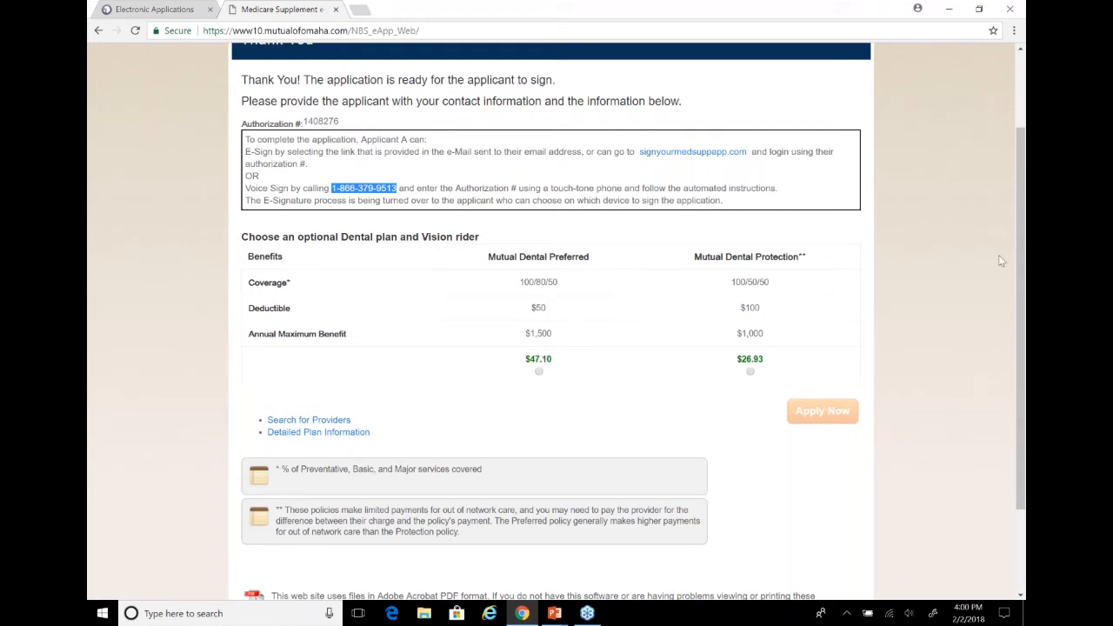
drag(1016, 257, 1016, 291)
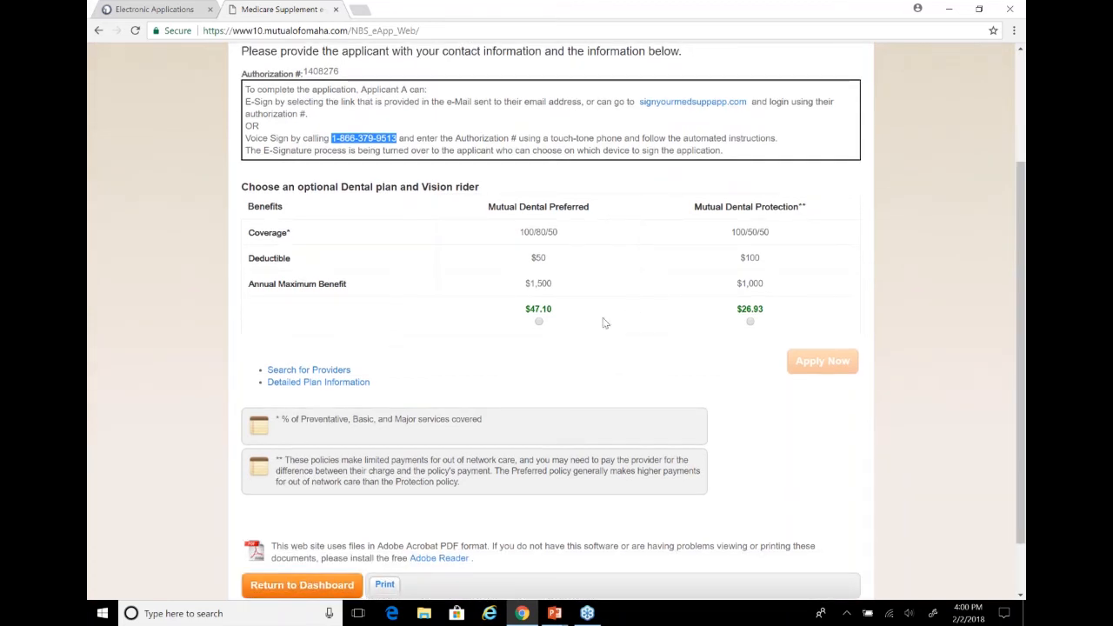
click(539, 323)
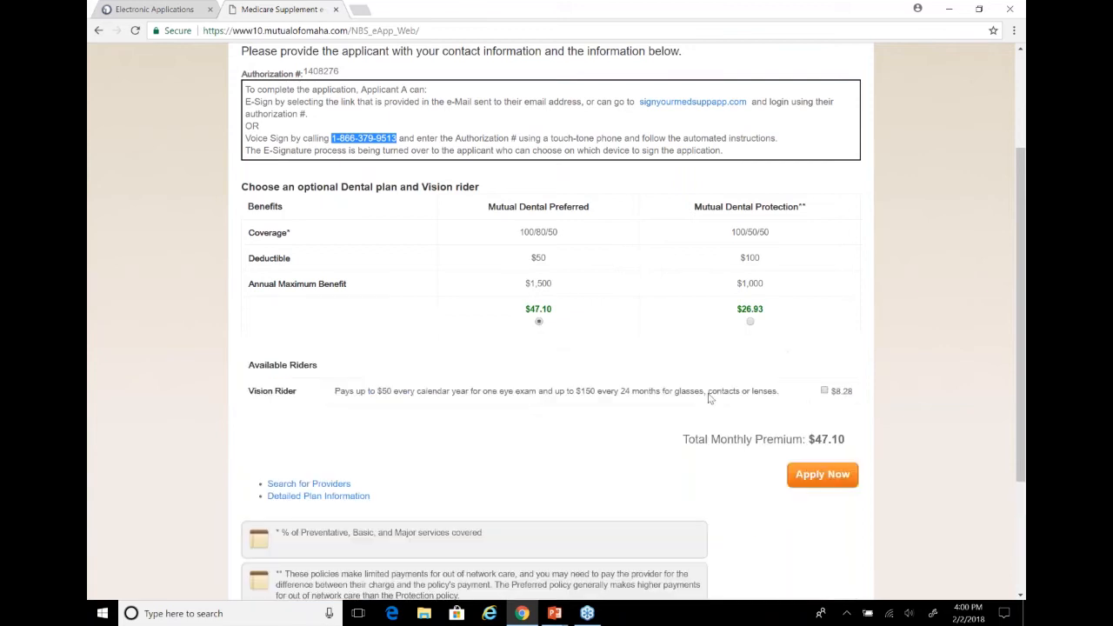
click(807, 491)
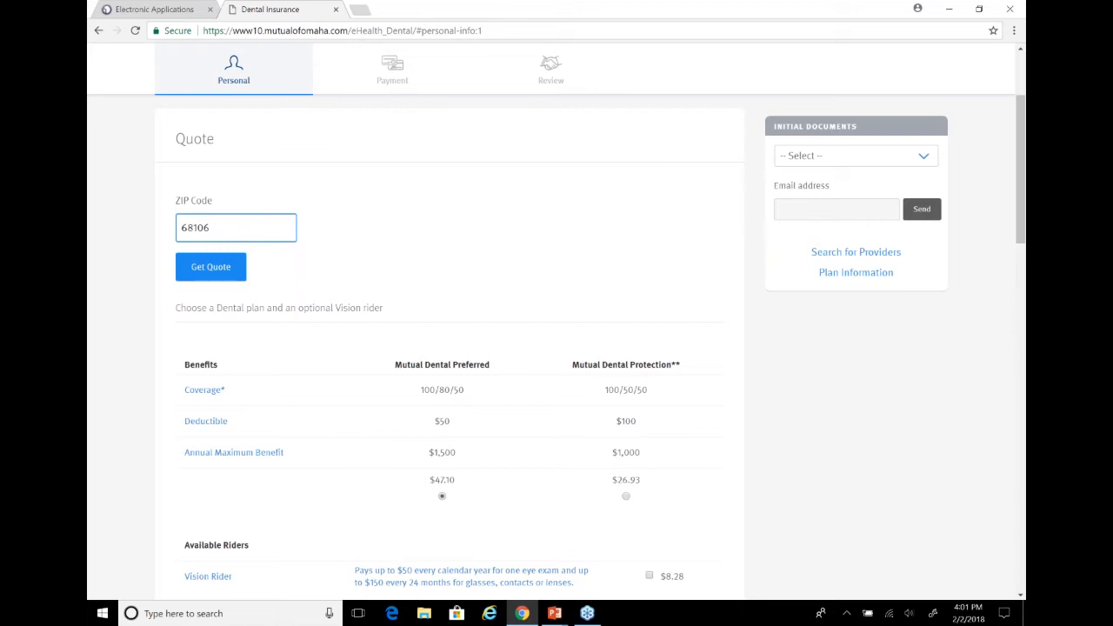
Look over the dental quote and its Vision Rider option, leaving the rider out of the plan
drag(1019, 209, 1020, 256)
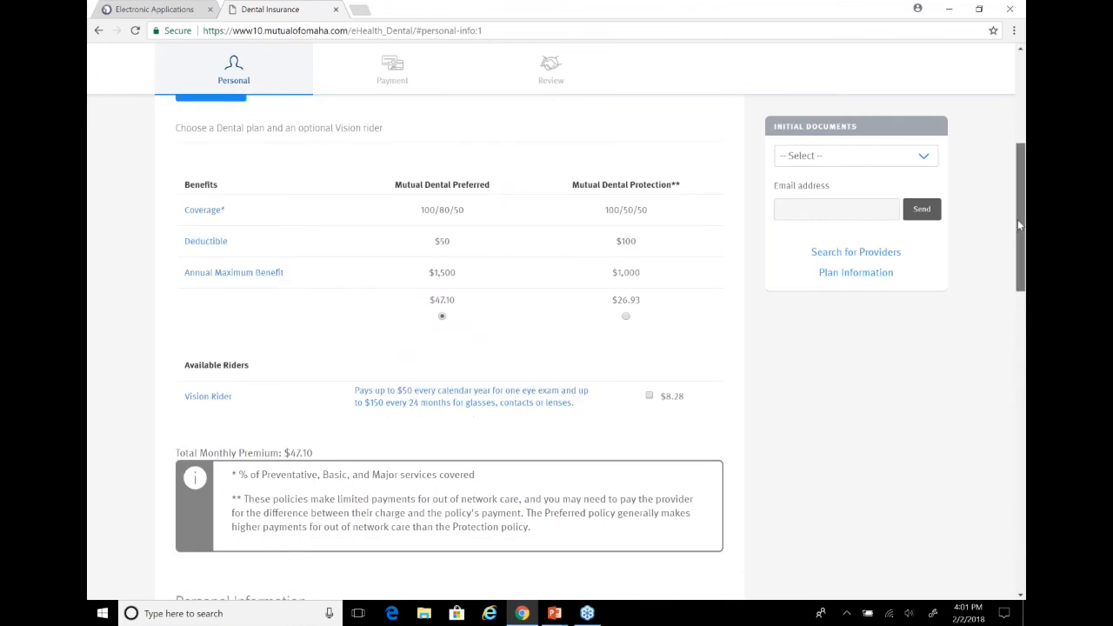
scroll(1019, 224, down, 2)
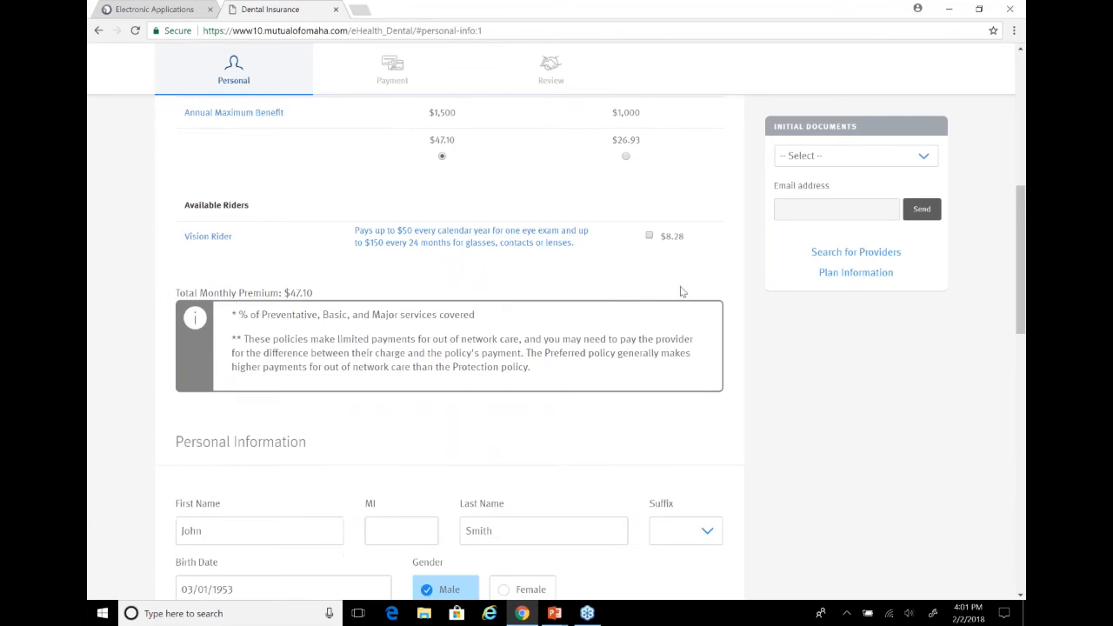
click(648, 237)
click(649, 236)
scroll(1017, 182, down, 3)
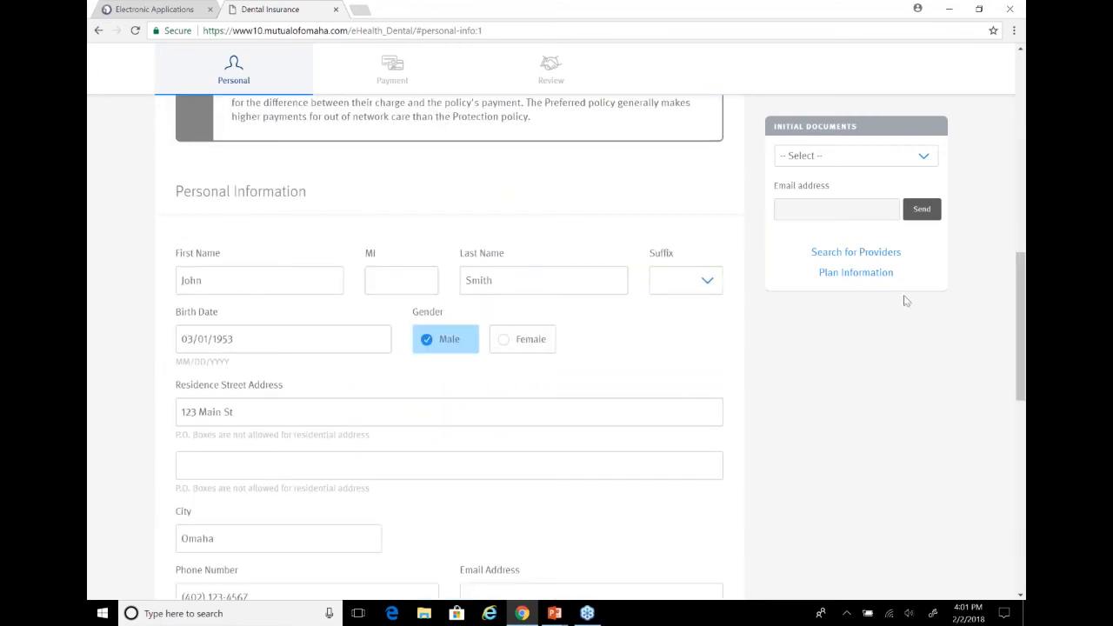
Leave the email address blank and answer No to receiving a temporary ID card
scroll(1023, 285, down, 4)
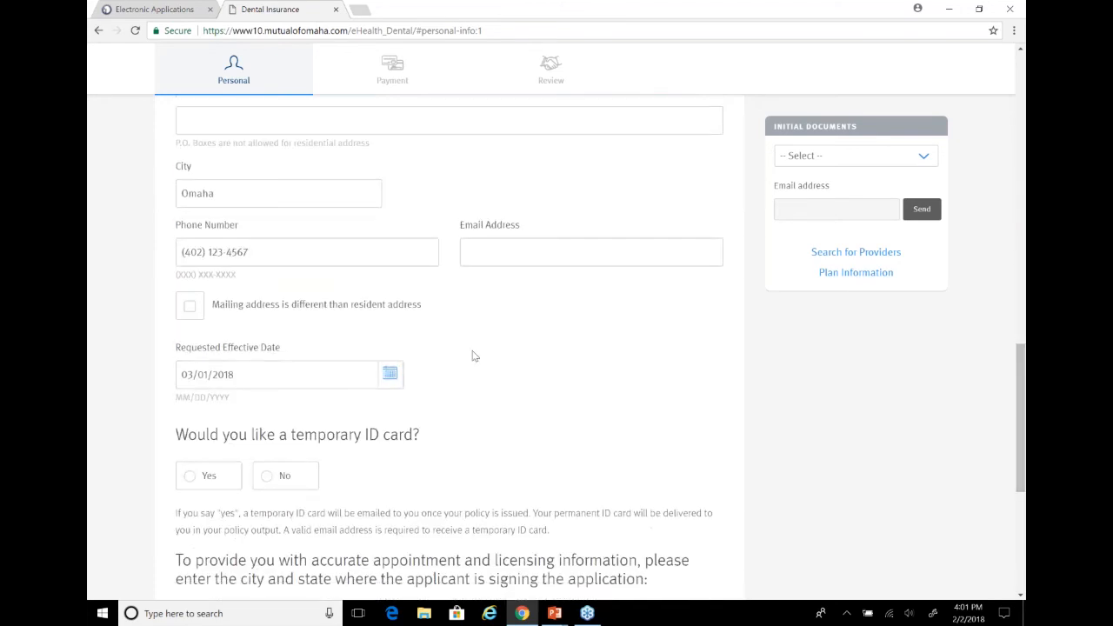
click(238, 460)
click(233, 469)
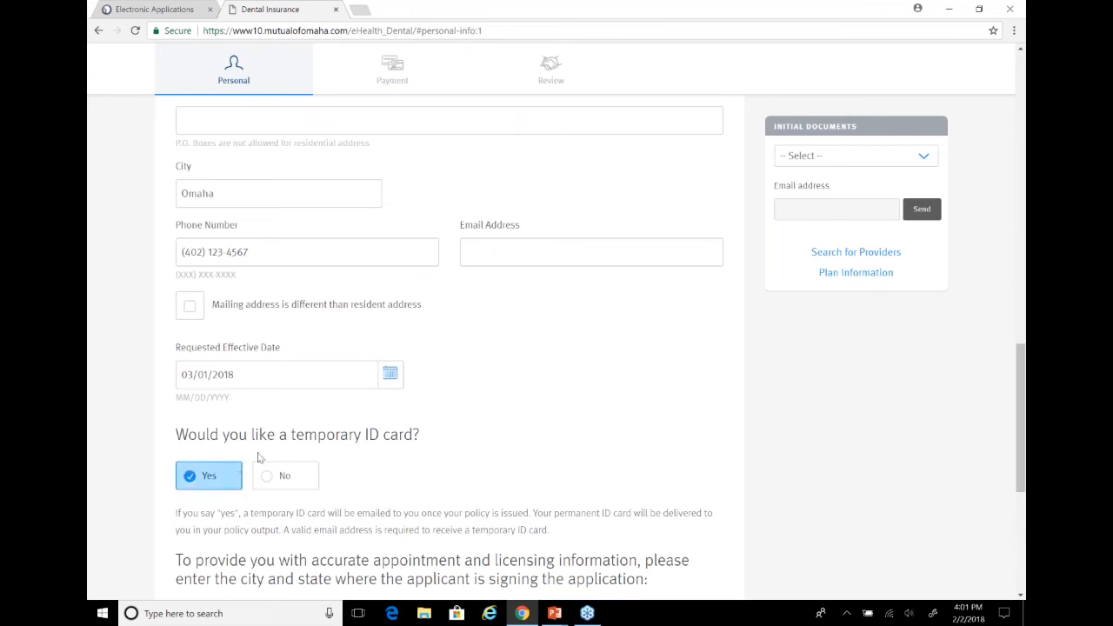
click(492, 251)
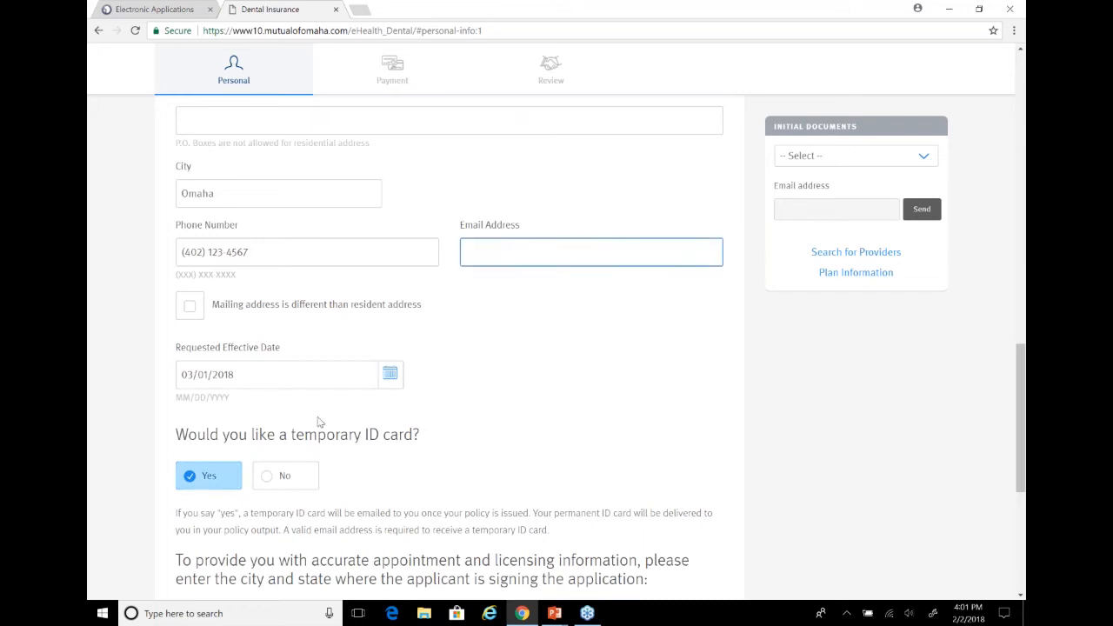
click(274, 474)
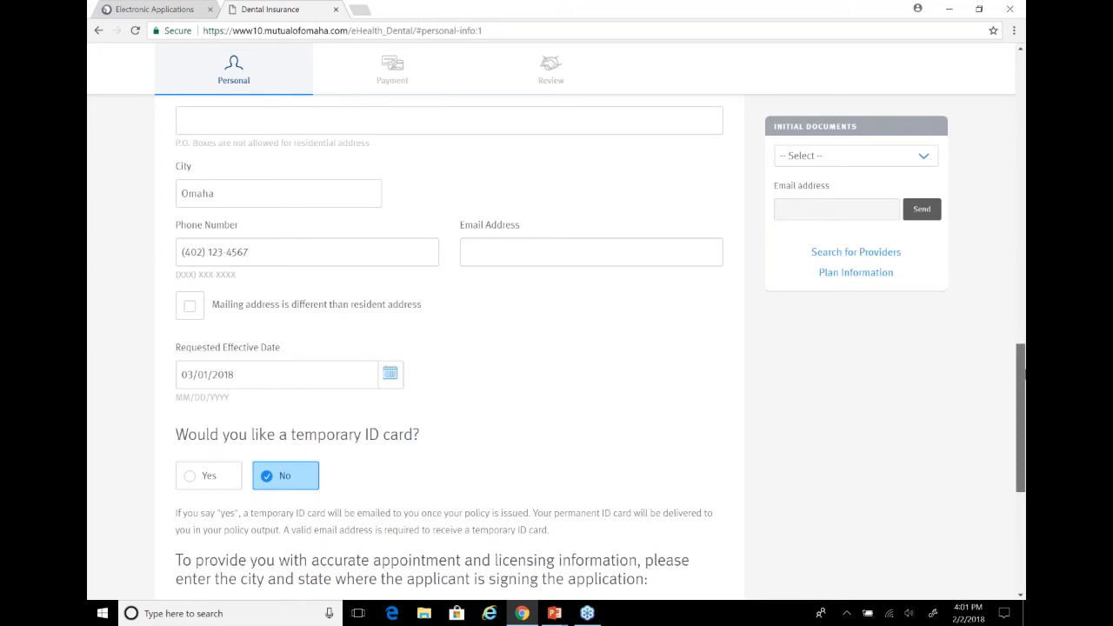
Set the dental application's signing location to Omaha, Nebraska, and continue to the Payment section
scroll(1023, 374, down, 4)
click(401, 271)
text(Omaha)
key(Tab)
text(ne)
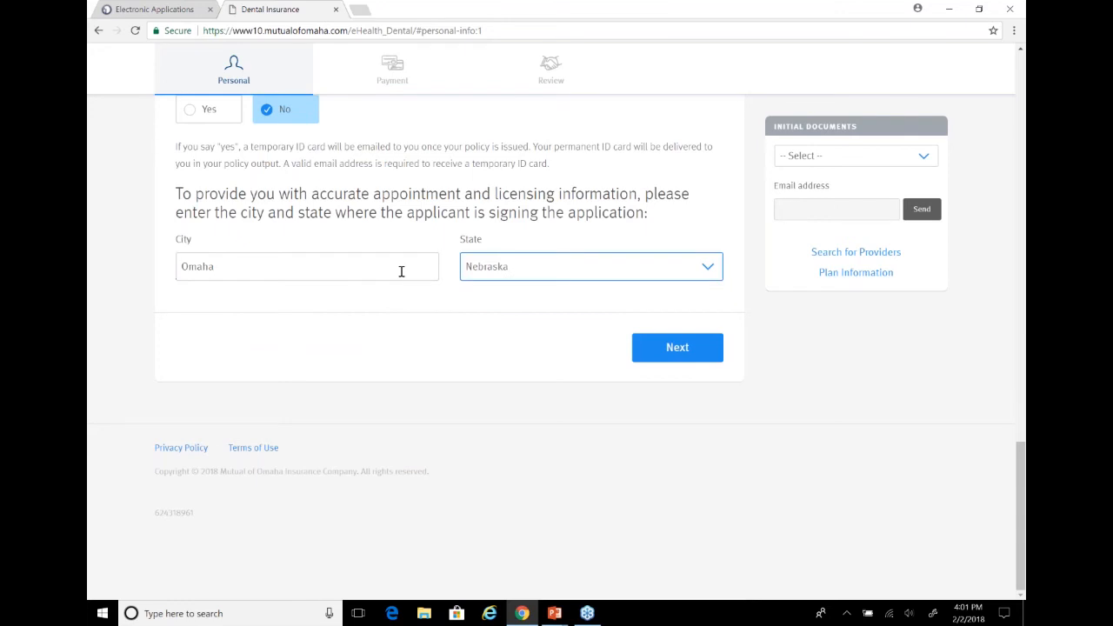
click(676, 356)
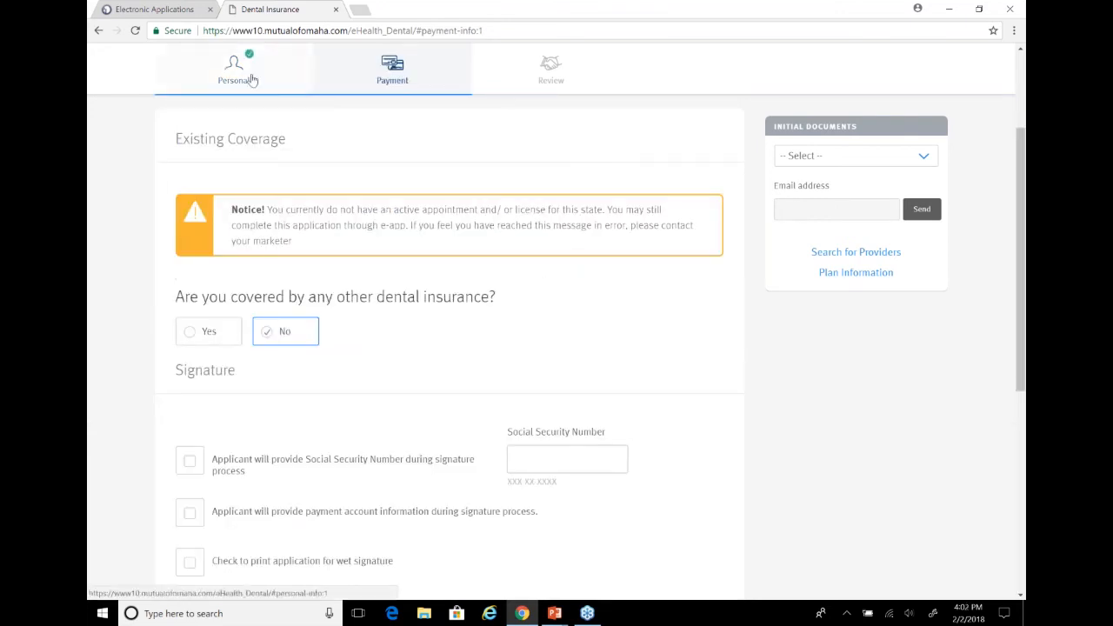
Answer No to coverage by other dental insurance and choose to print the application for wet signature
click(267, 73)
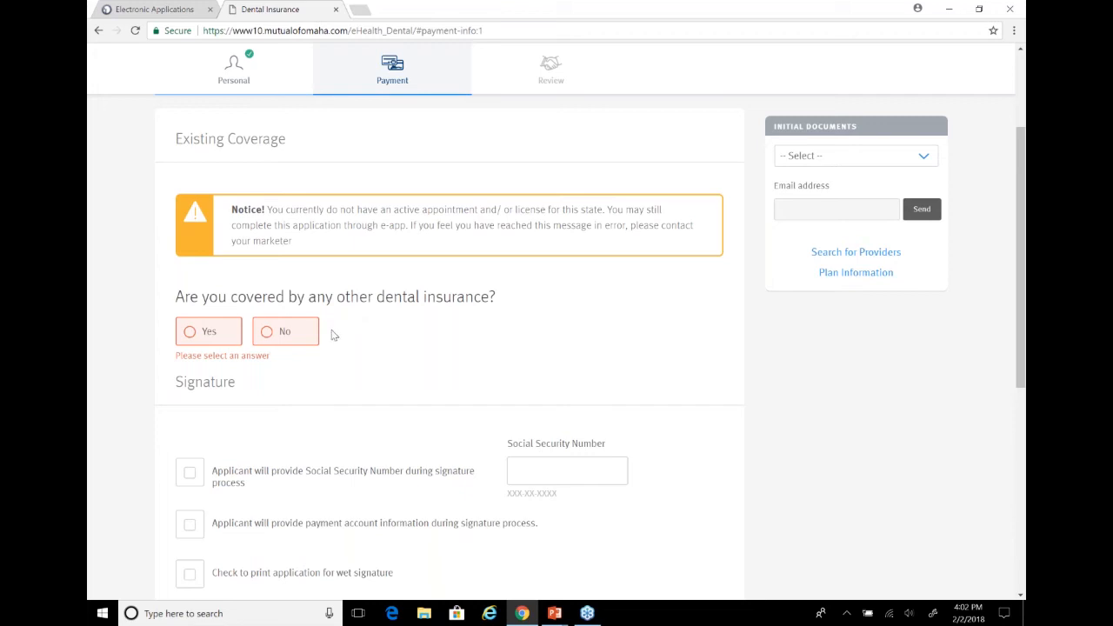
click(276, 333)
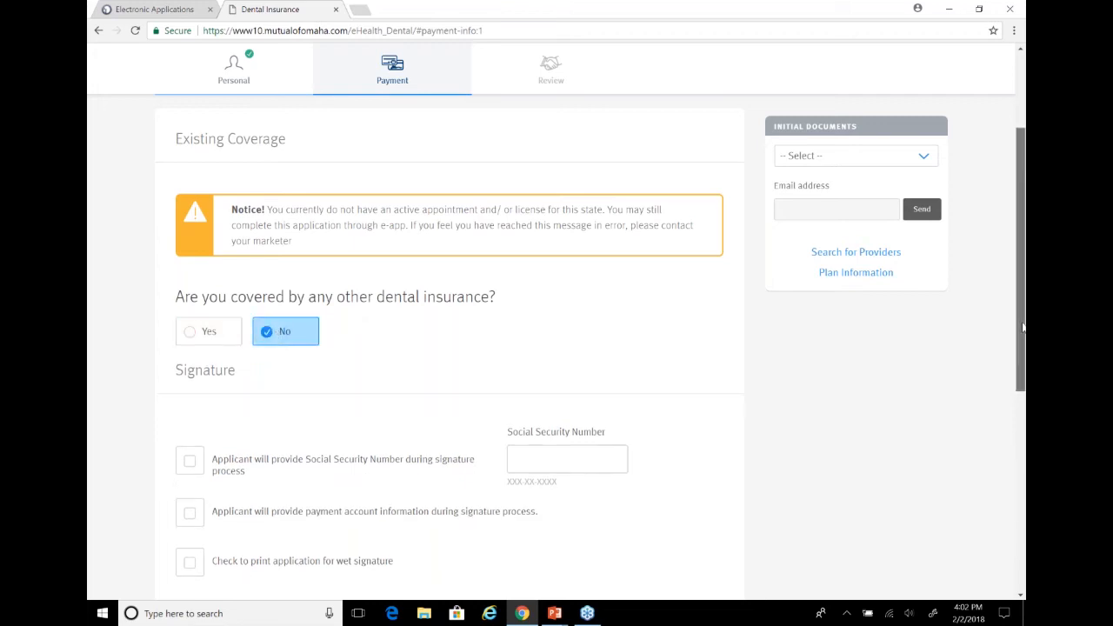
drag(1023, 327, 1023, 400)
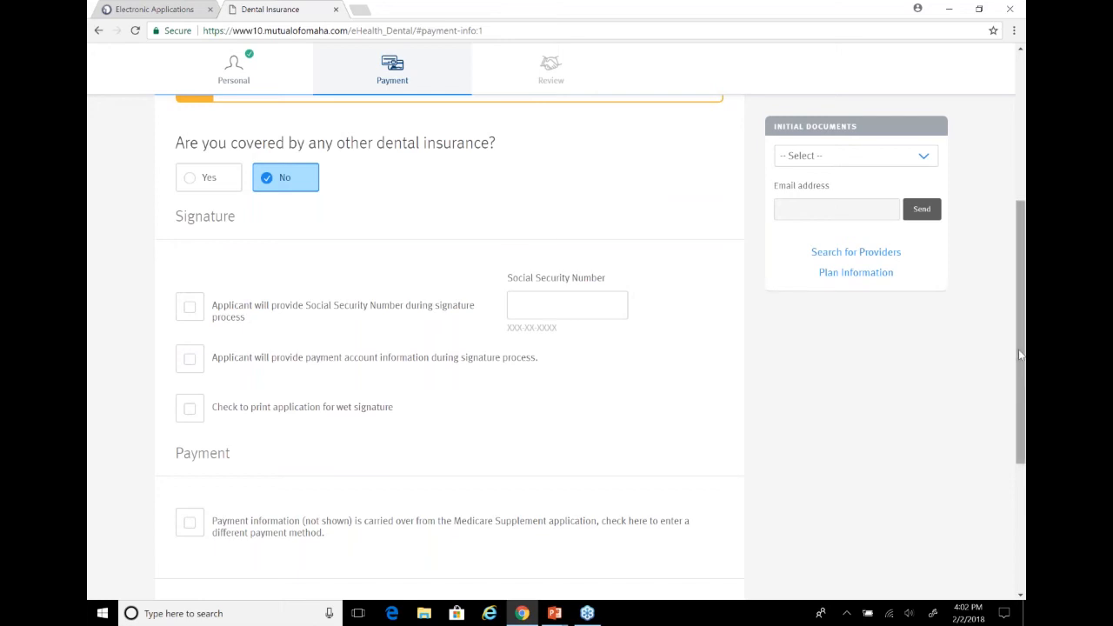
drag(1020, 354, 1020, 409)
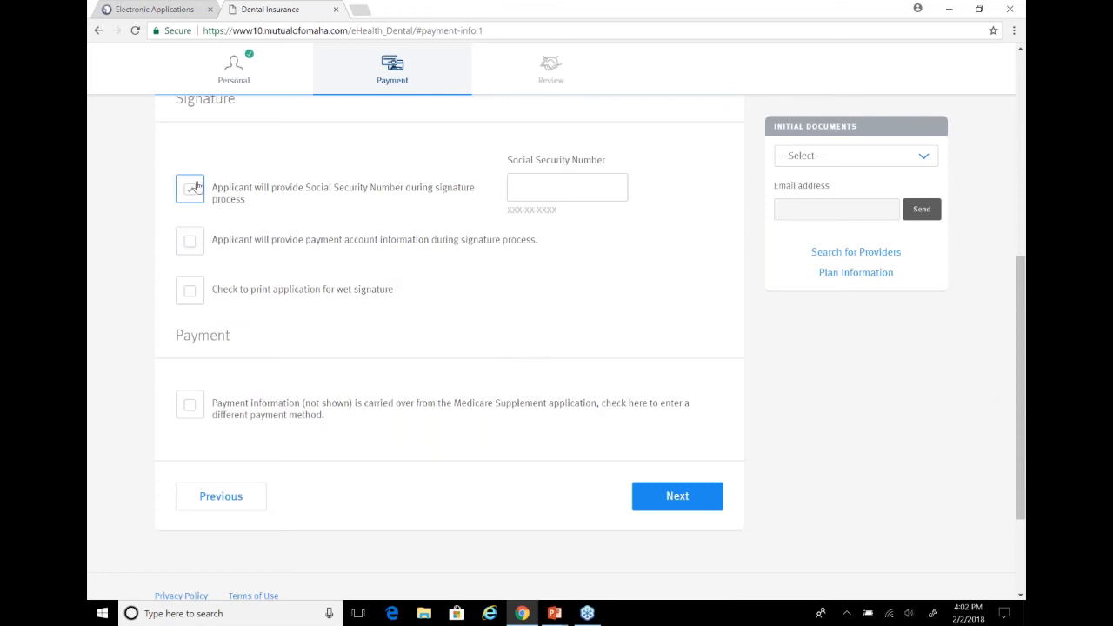
click(189, 290)
click(190, 291)
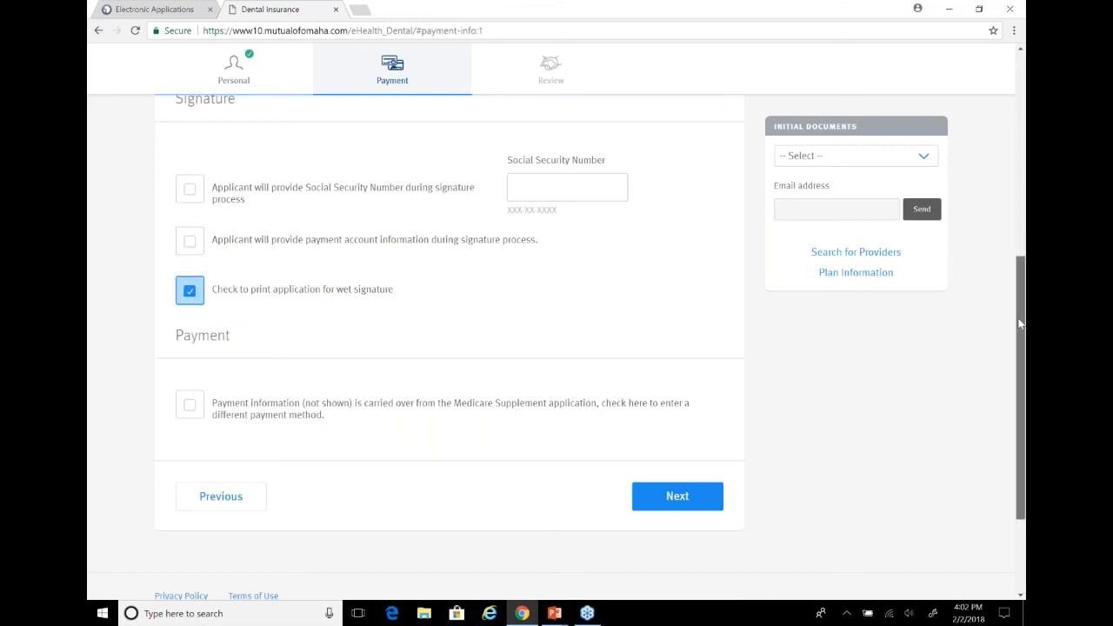
Opt to enter a different payment method than the carried-over one and choose Bank Account
scroll(716, 374, down, 2)
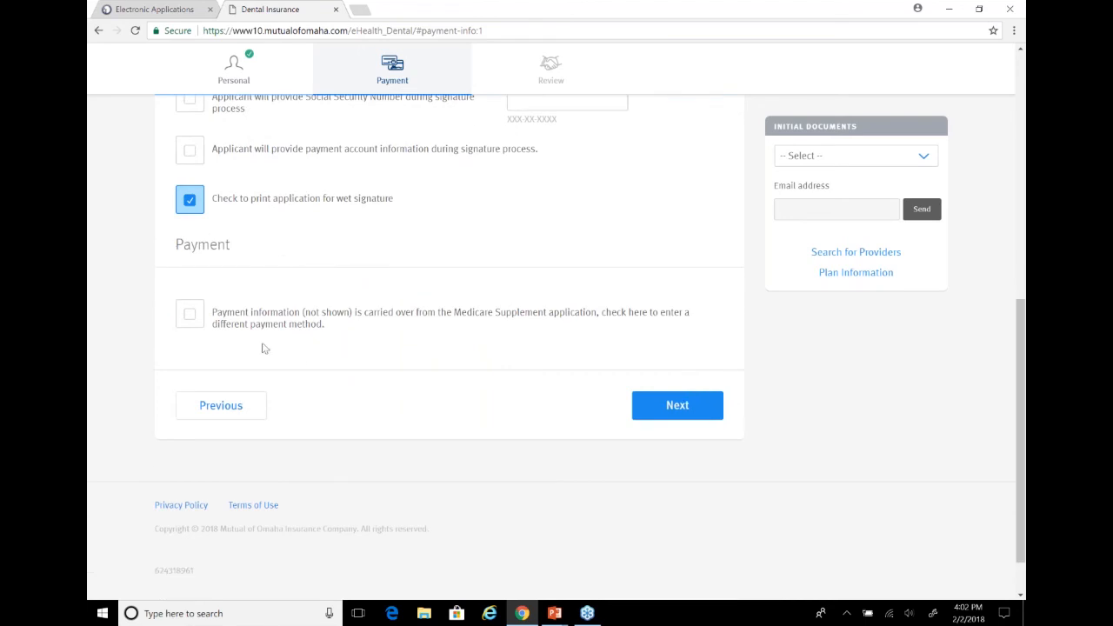
click(188, 319)
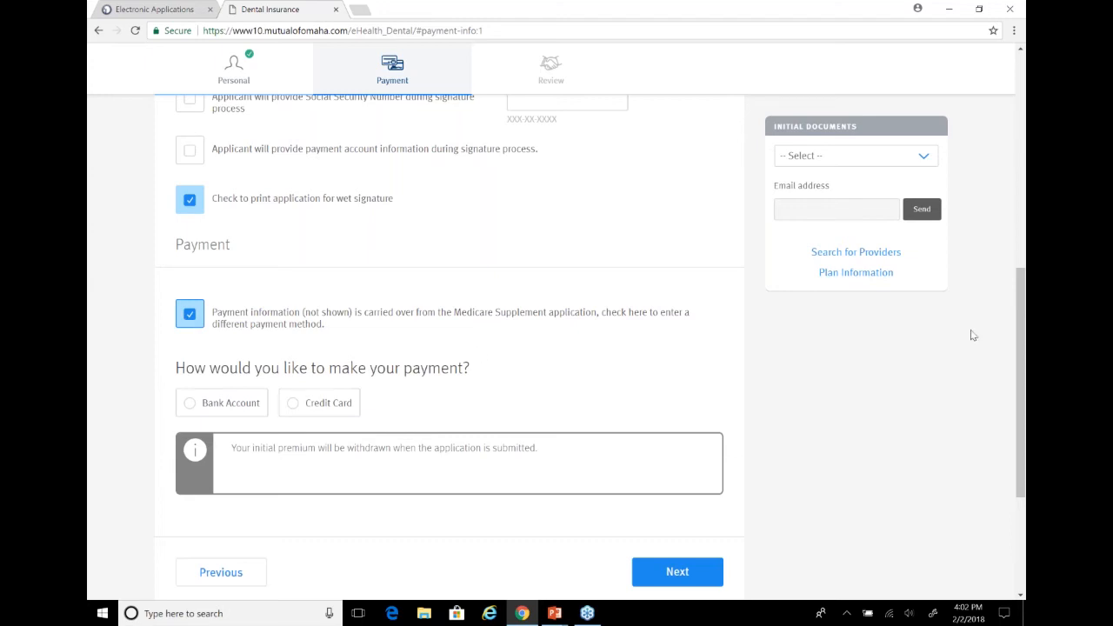
drag(1024, 349, 1024, 415)
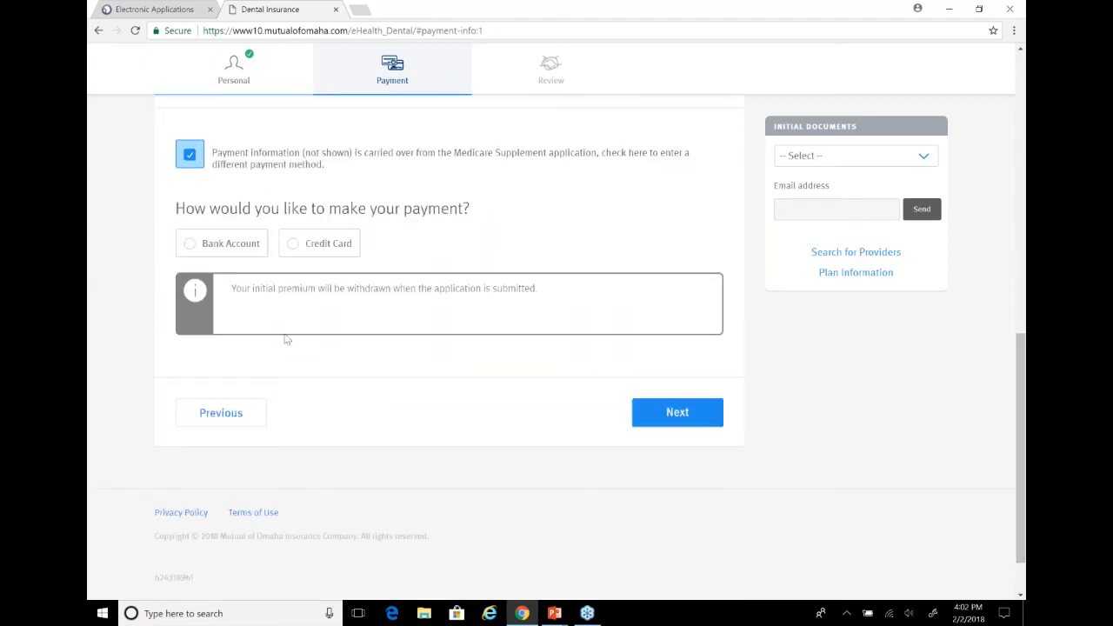
click(226, 246)
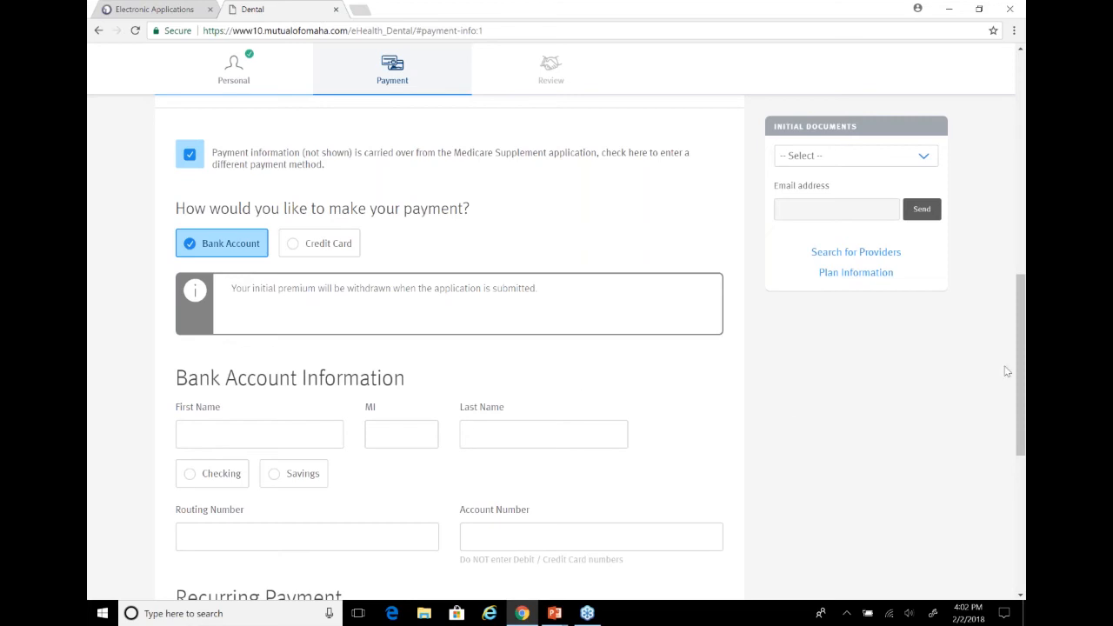
Enter the account holder's first and last name and set the bank account type to Checking
scroll(304, 372, down, 2)
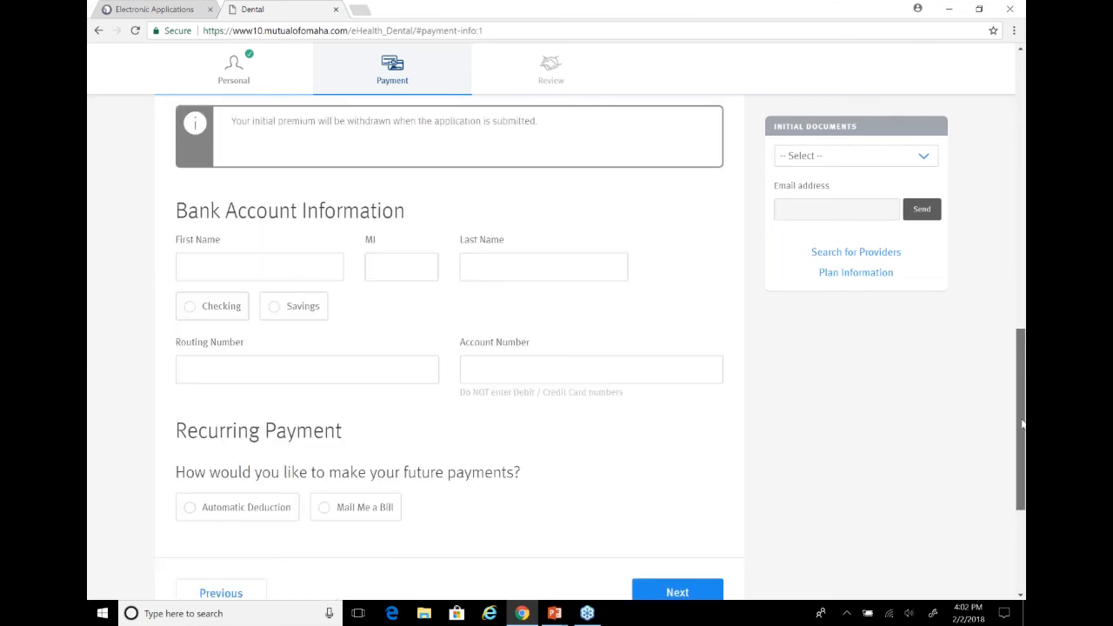
click(291, 258)
text(John)
key(Tab)
key(Tab)
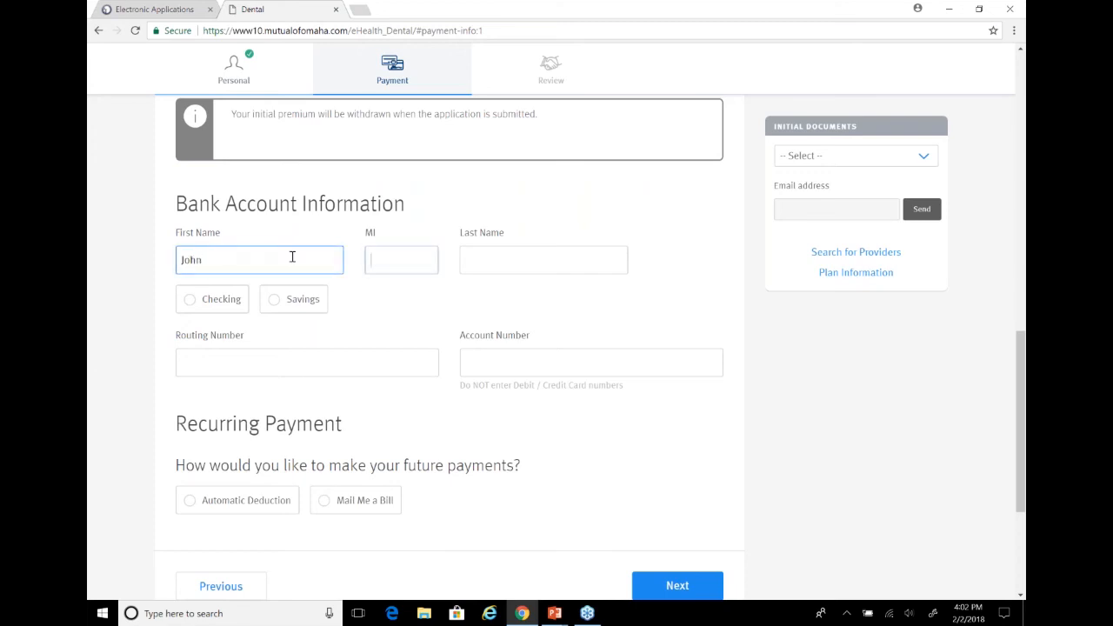
text(Smith)
key(Tab)
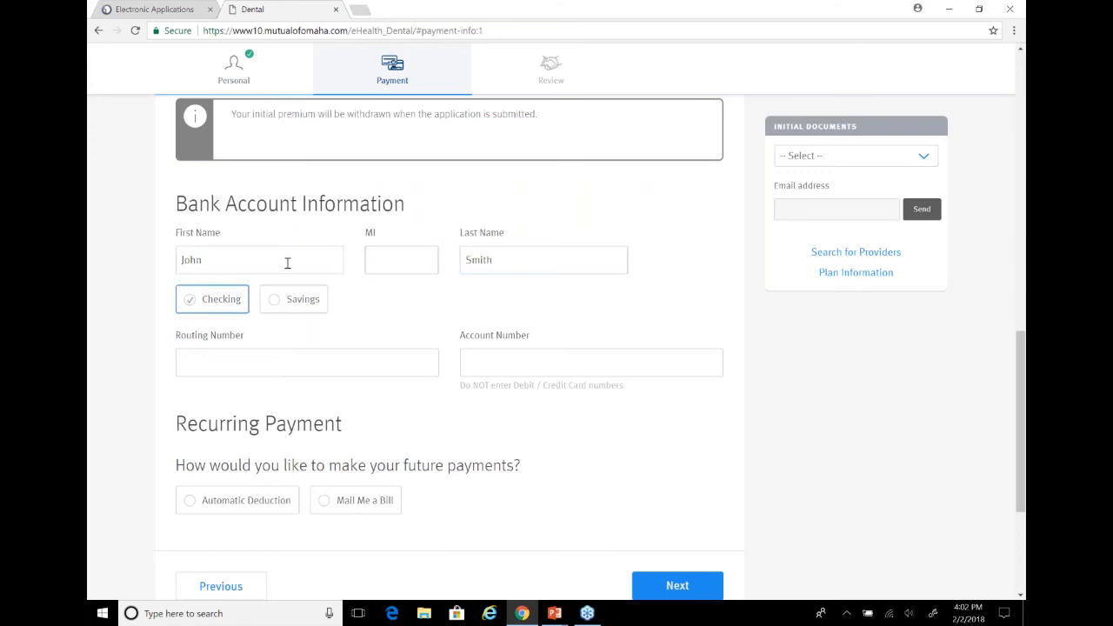
click(208, 299)
Fill in the bank's routing number and the applicant's account number
click(232, 374)
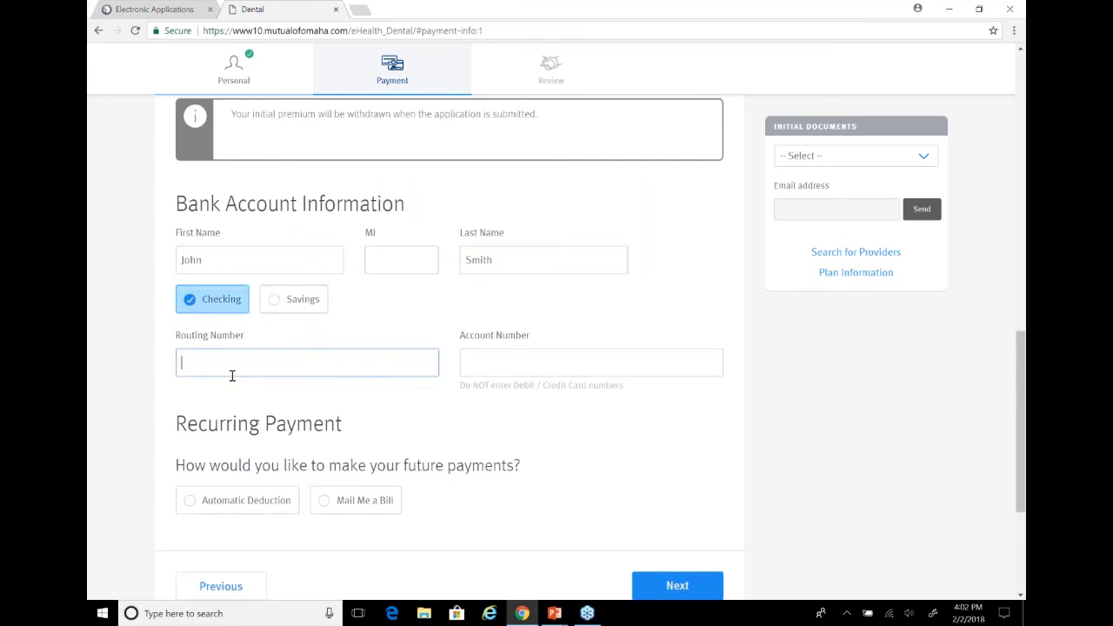
text(102000076)
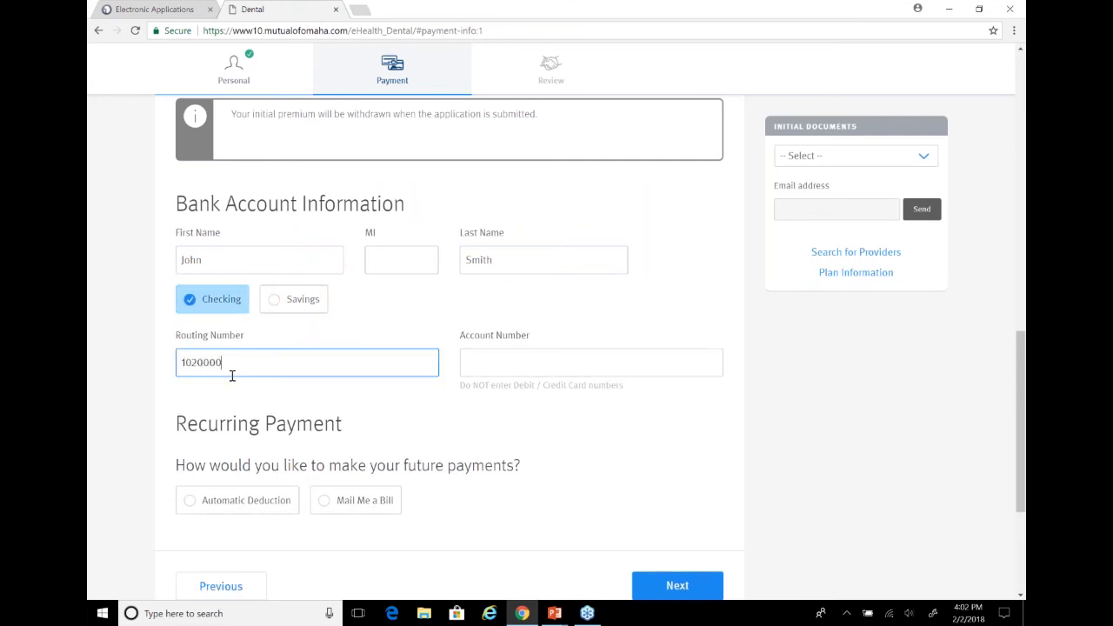
key(Tab)
text(1234567)
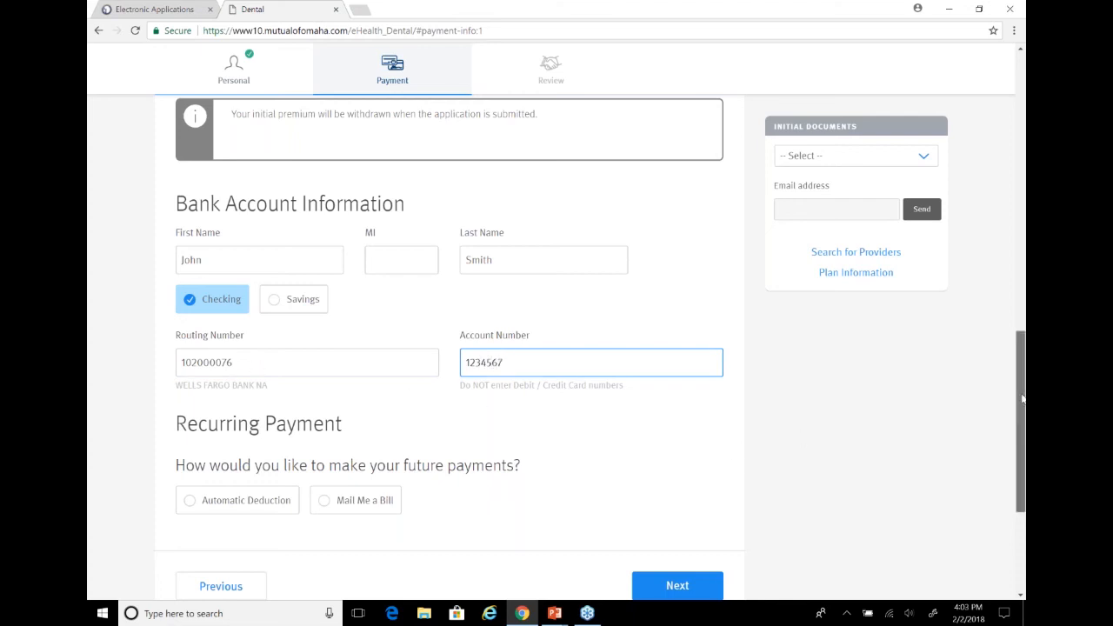
Set recurring payments to Automatic Deduction on the 1st of the month and continue to the Review section
scroll(1021, 400, down, 3)
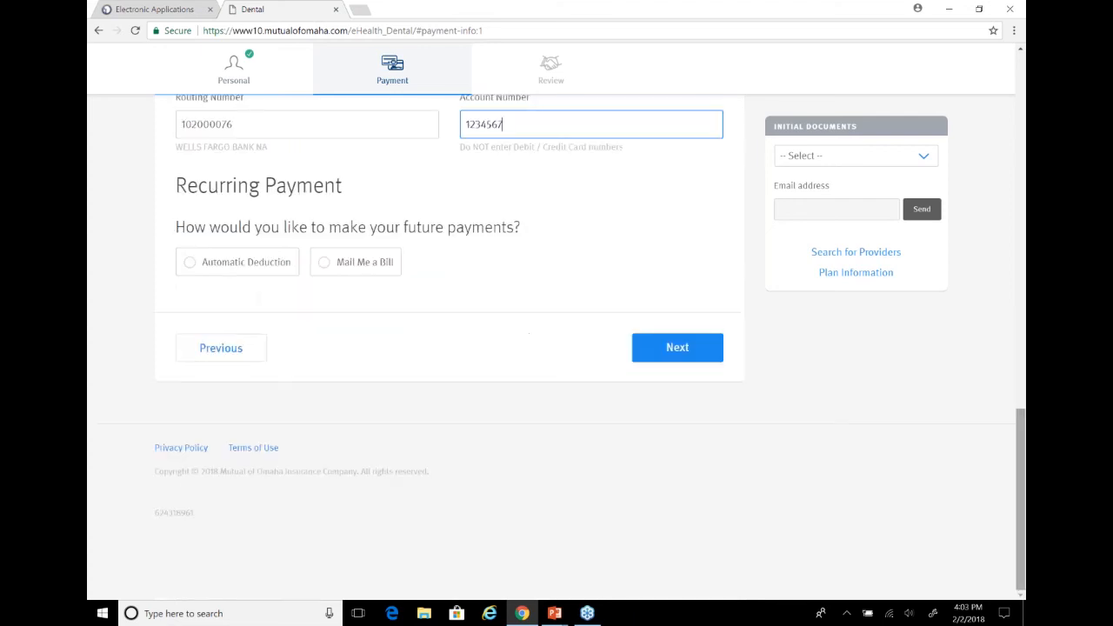
click(241, 268)
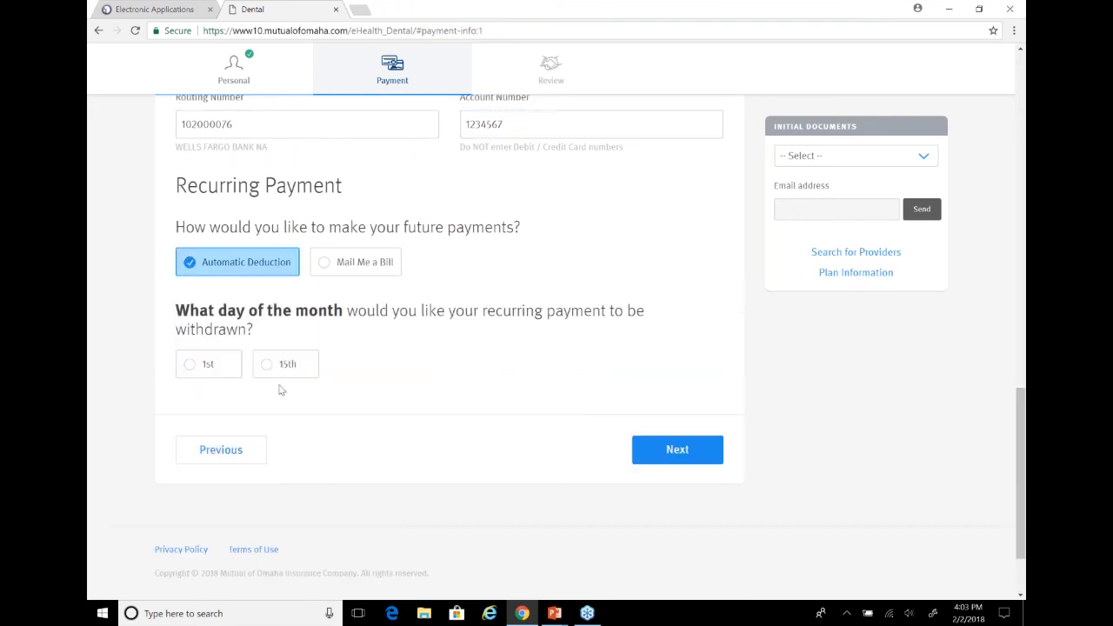
click(237, 374)
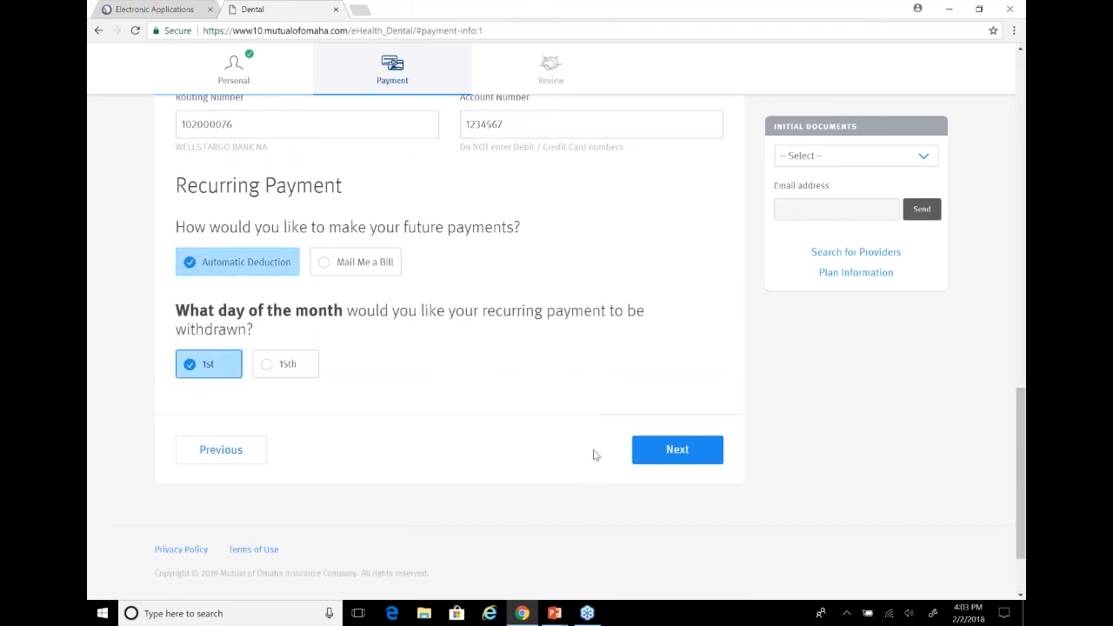
click(676, 459)
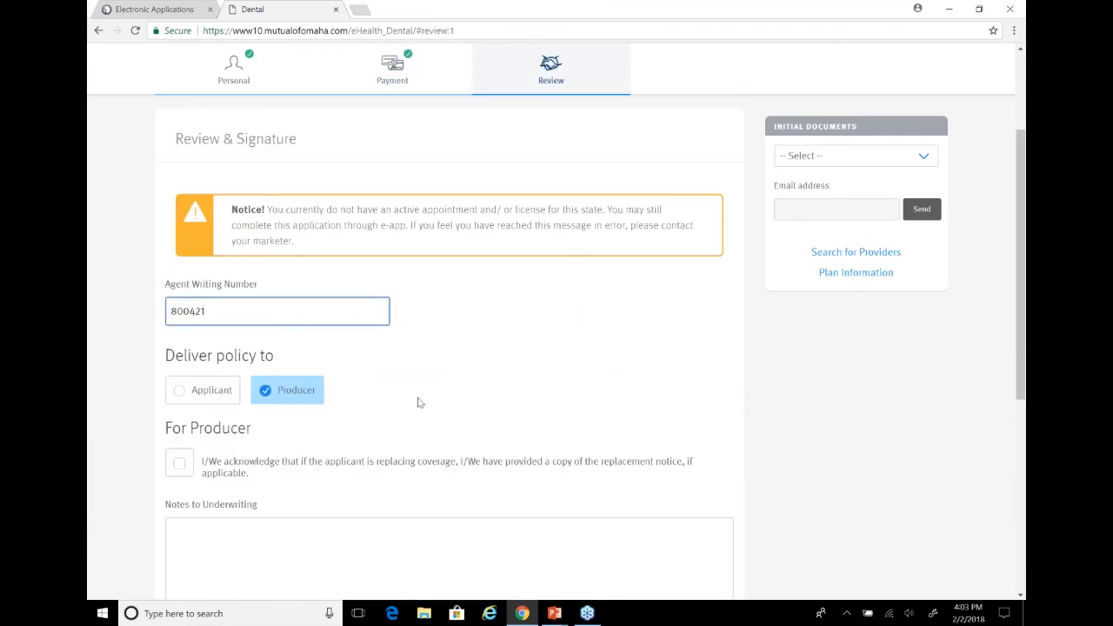
Acknowledge as producer that the replacement notice was provided if applicable, and print the dental application for signature
drag(1023, 293, 1023, 437)
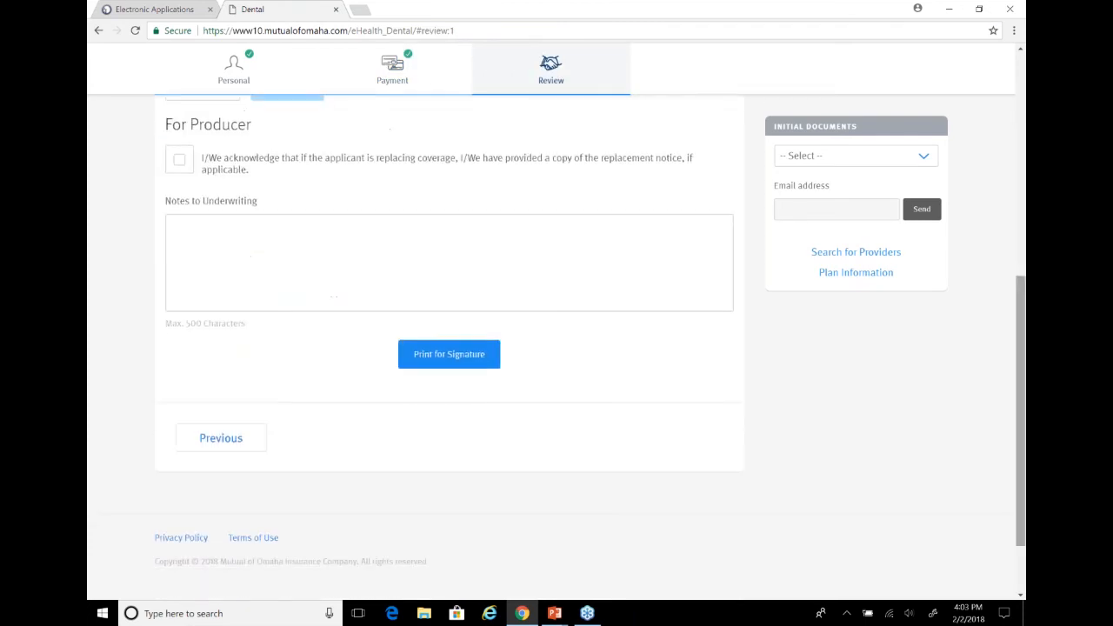
click(436, 361)
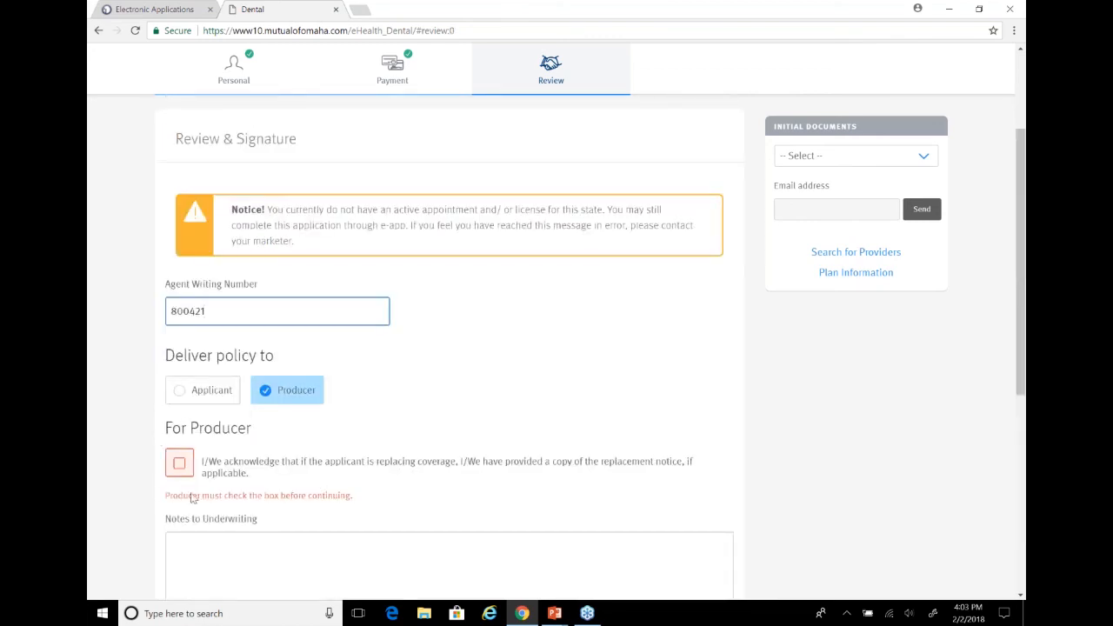
click(179, 464)
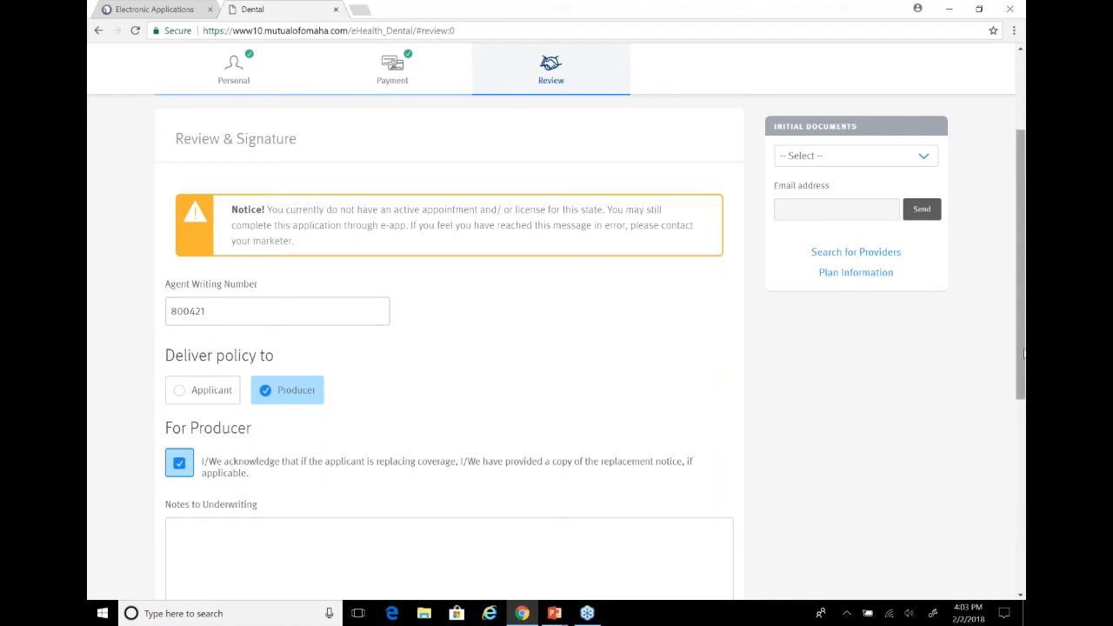
drag(1022, 352, 1022, 483)
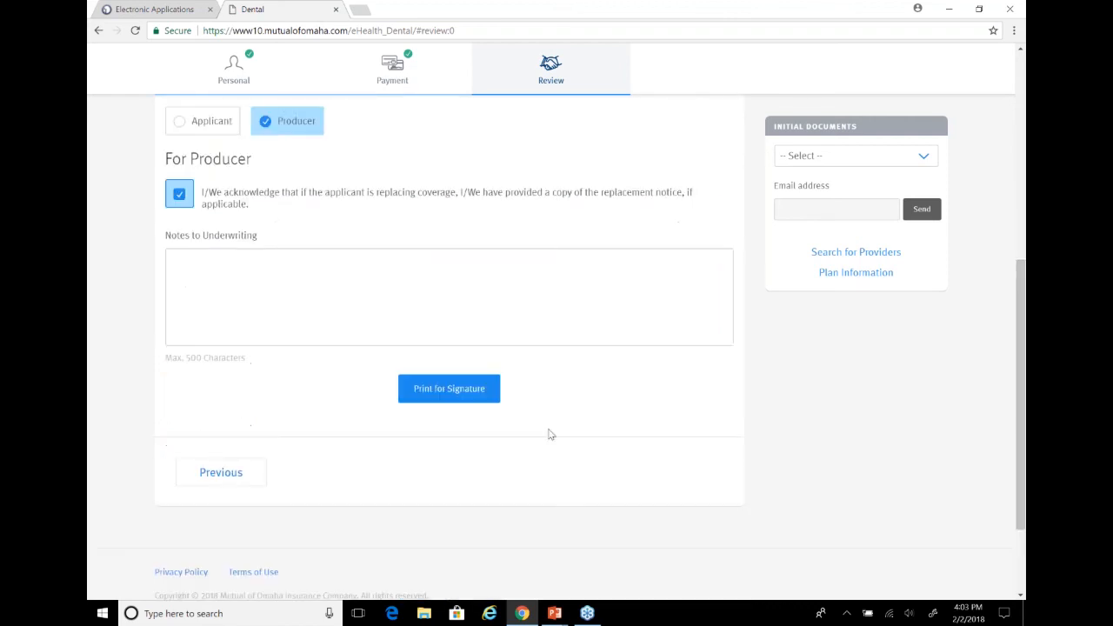
click(466, 396)
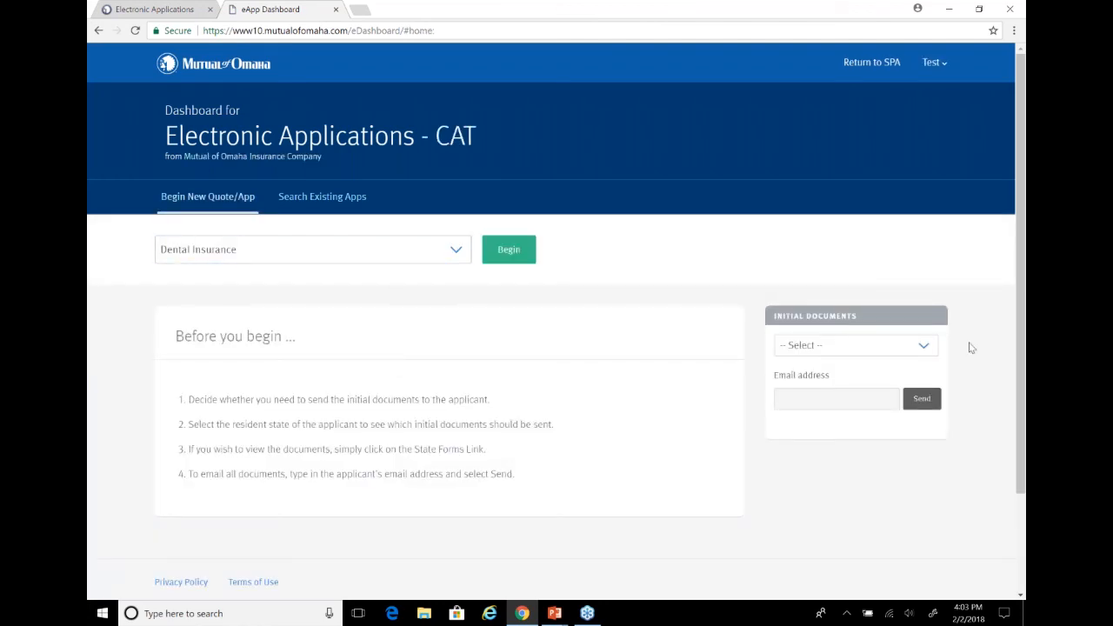
Return to the Electronic Applications page and open the Medicare Supplement e-Application dashboard
drag(1022, 304, 1024, 395)
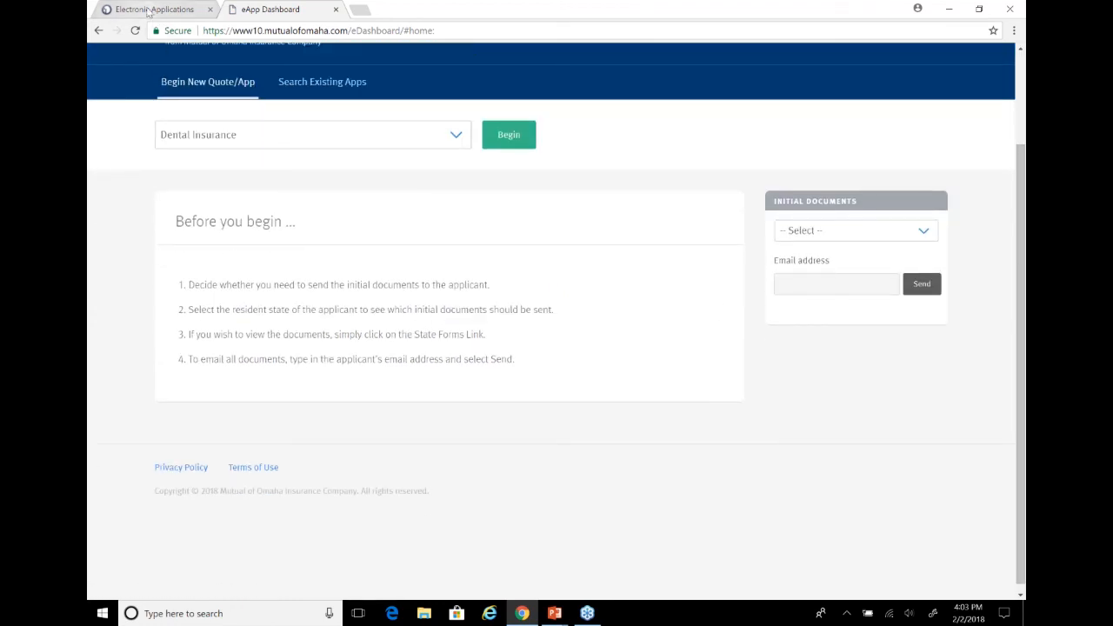
click(150, 10)
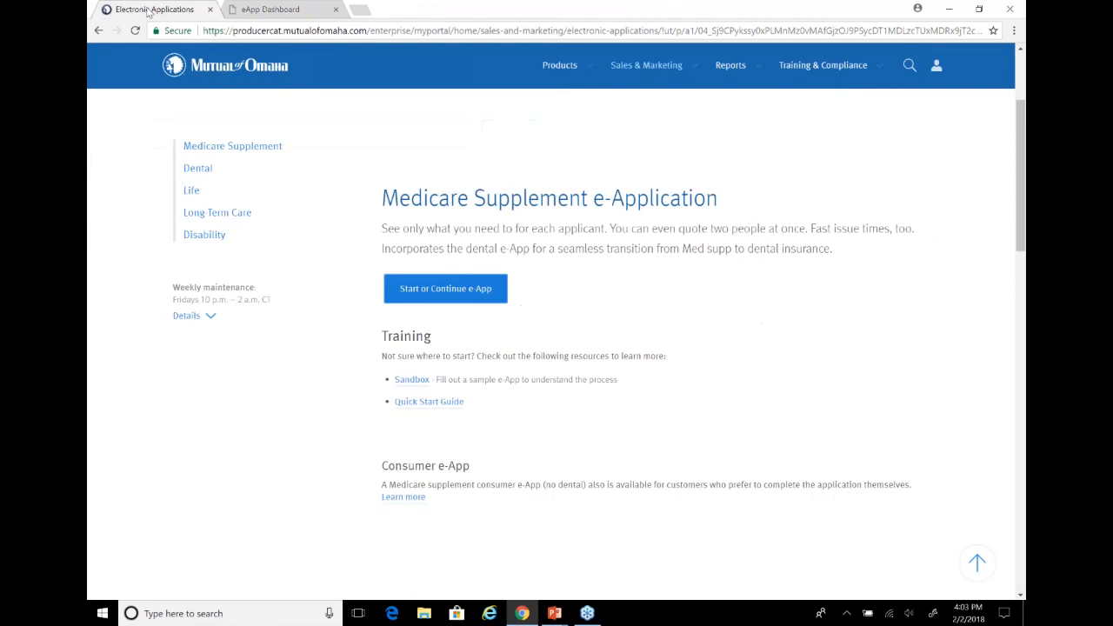
click(445, 288)
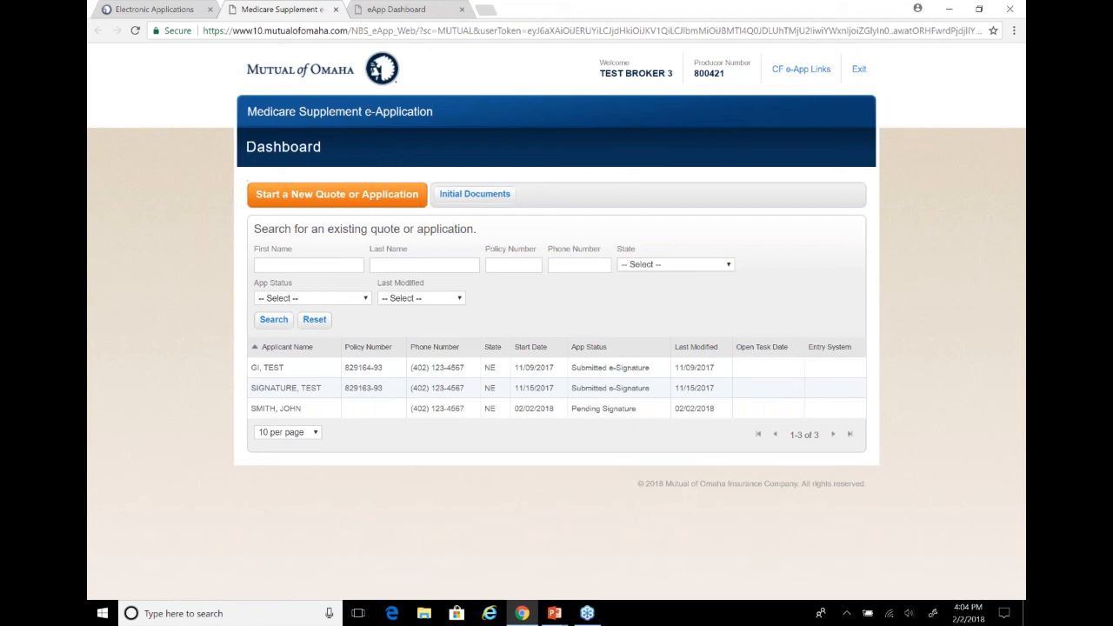
Switch to the PowerPoint slideshow and show the closing Art Jetter & Company contact slide
key(alt+Tab)
key(Right)
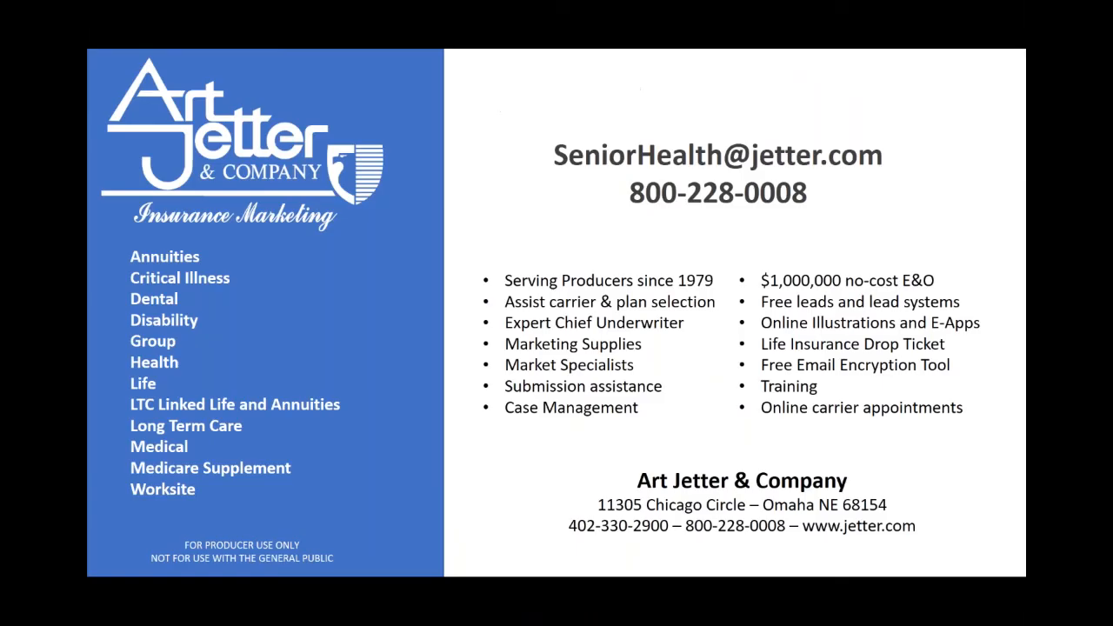